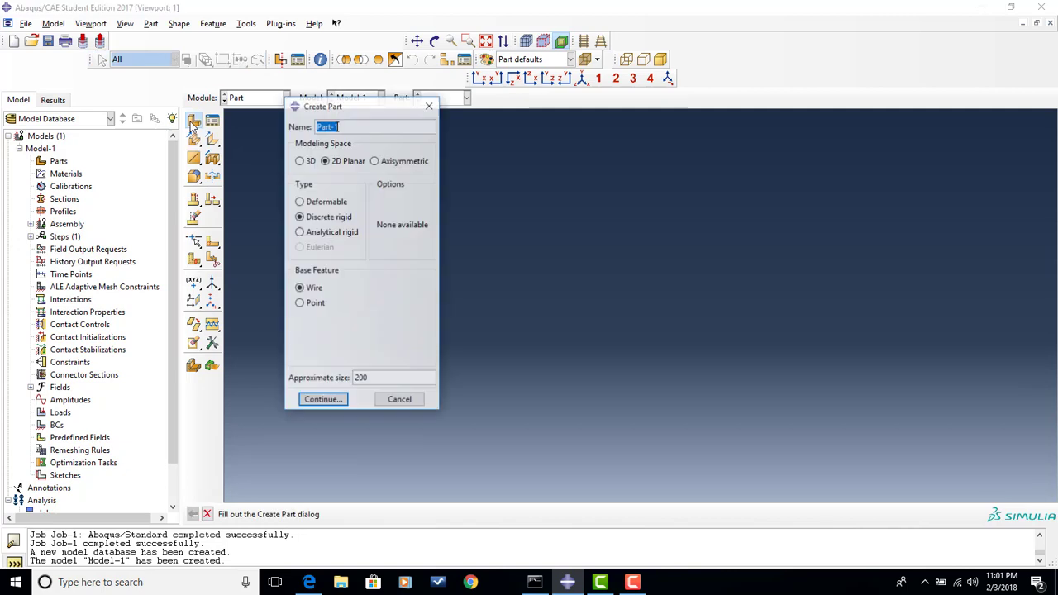
- Create a 2D planar deformable shell part named Bar with an approximate size of 500
{"action": "type", "text": "Bar"}
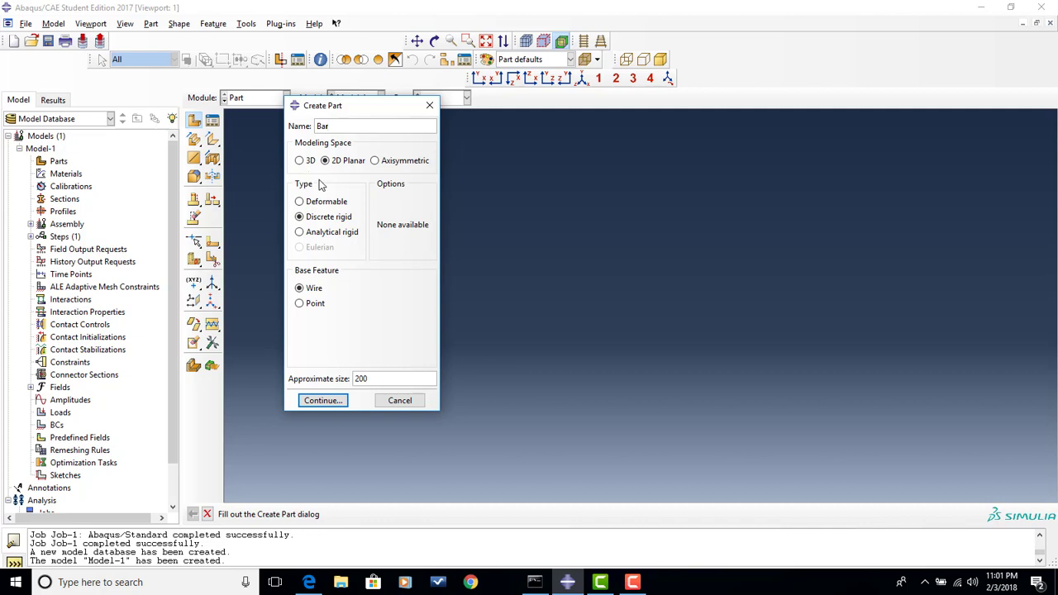
{"action": "left_click", "coordinate": [335, 202]}
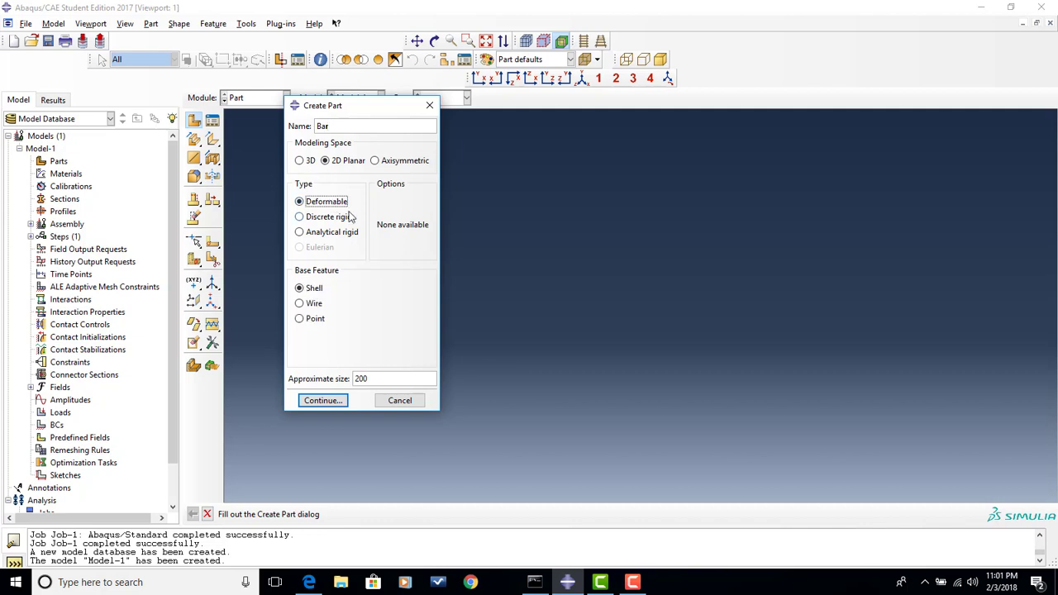
{"action": "double_click", "coordinate": [389, 379]}
{"action": "type", "text": "500"}
{"action": "left_click", "coordinate": [322, 400]}
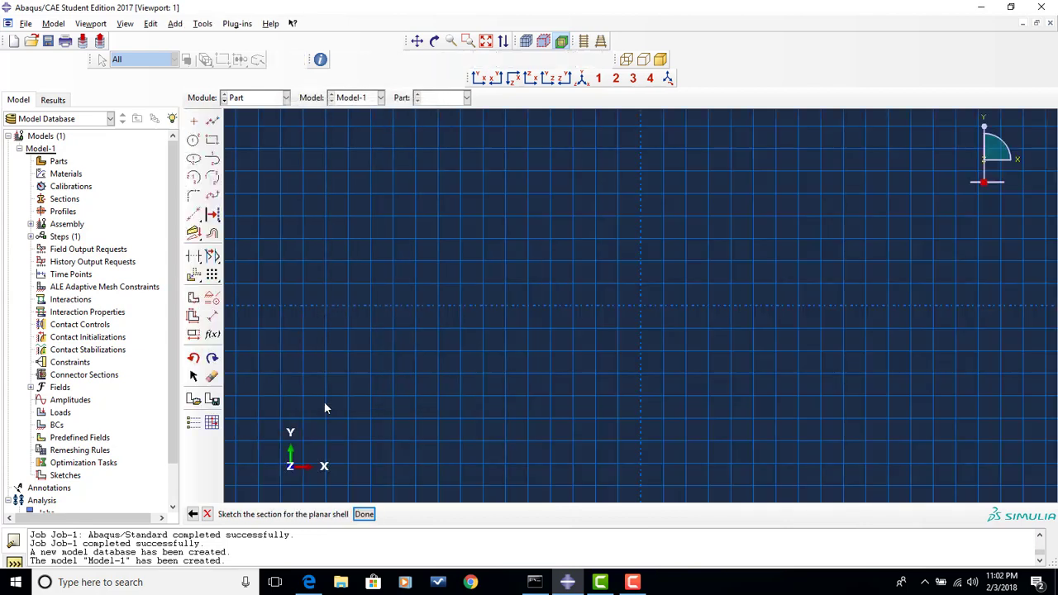
- Sketch the bar's rectangular section from corner 0,0 to opposite corner -125,20 and finish the sketch
{"action": "left_click", "coordinate": [212, 143]}
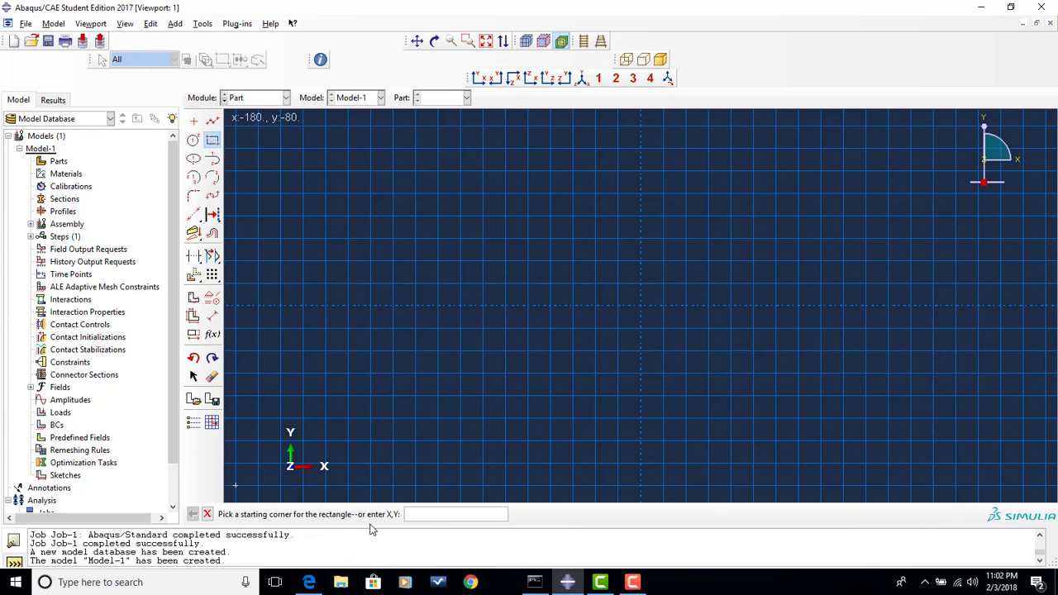
{"action": "type", "text": "0,0"}
{"action": "key", "text": "Return"}
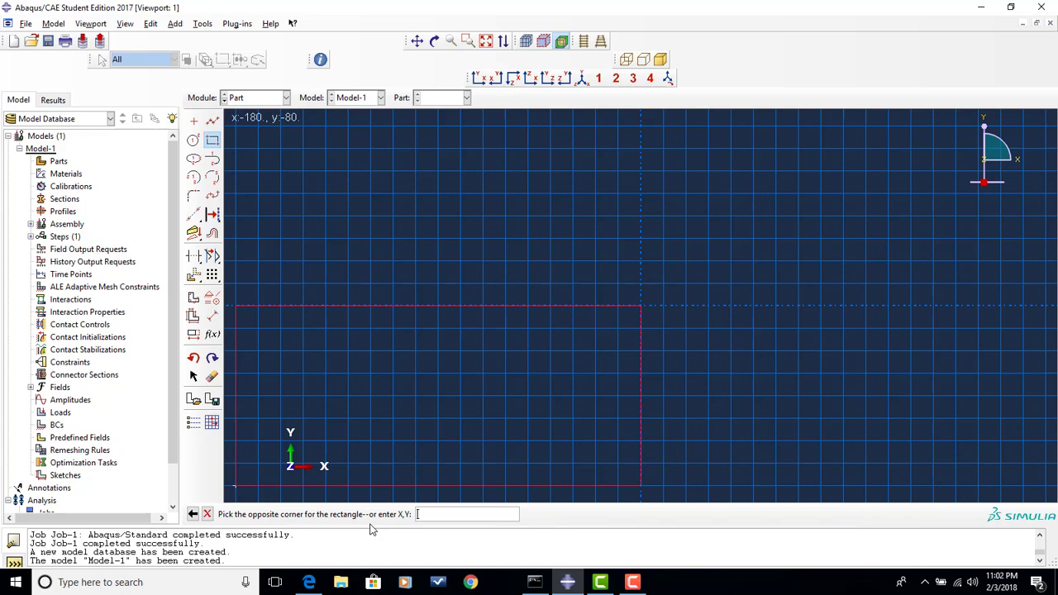
{"action": "type", "text": "-125"}
{"action": "type", "text": "20"}
{"action": "key", "text": "Return"}
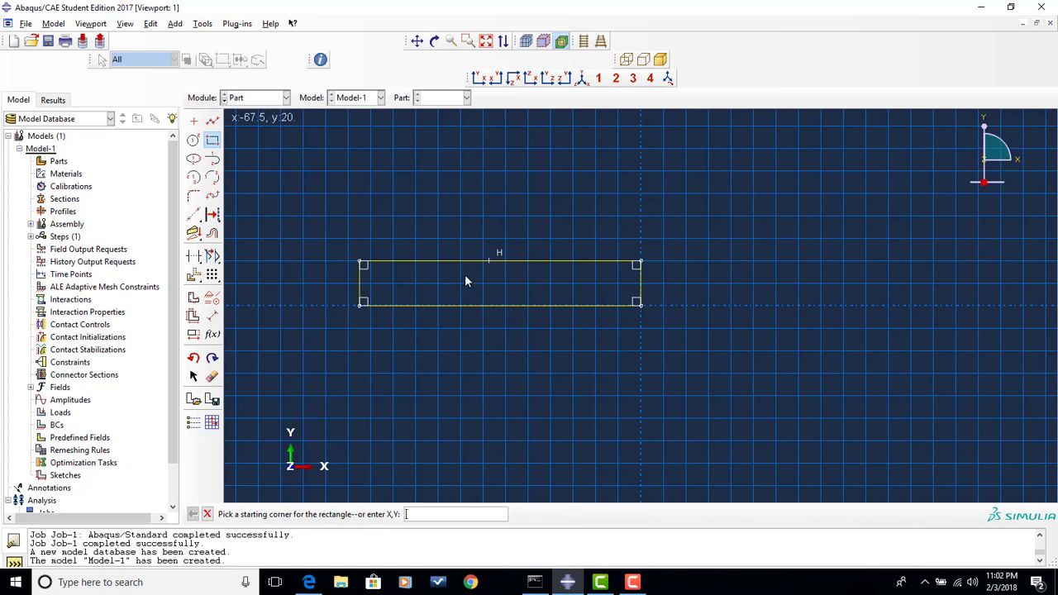
{"action": "left_click", "coordinate": [210, 515]}
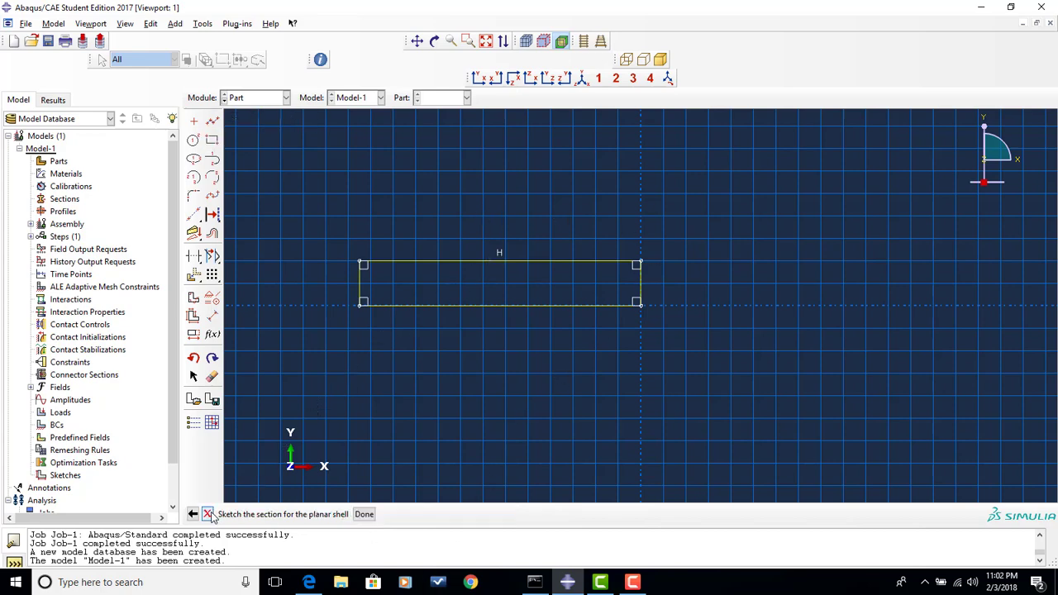
{"action": "left_click", "coordinate": [364, 514]}
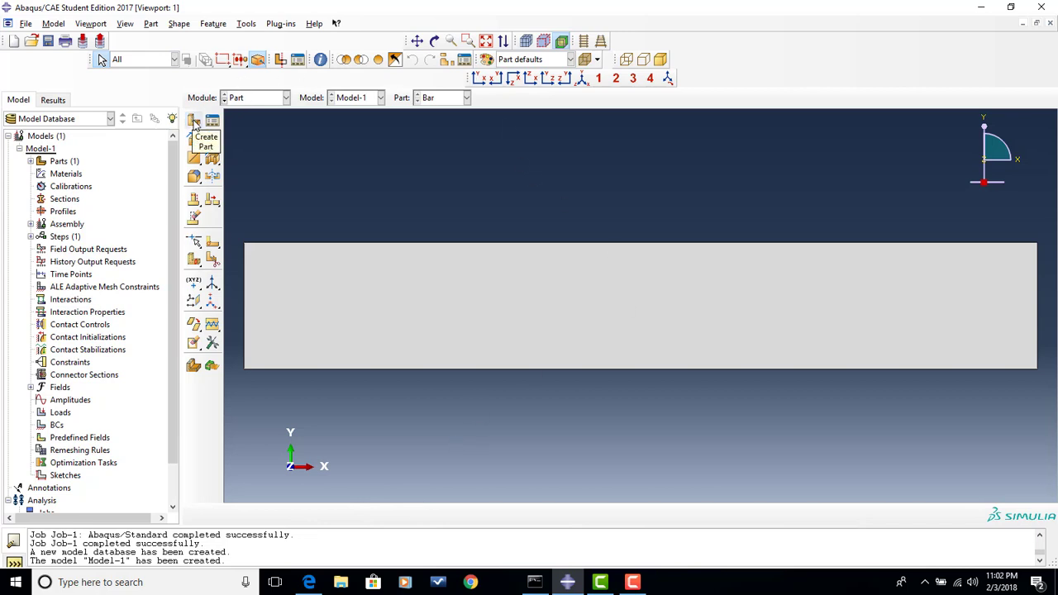
- Check the roller specification in the workshop PDF in Edge, and start a 2D planar discrete rigid wire part named Roller in Abaqus/CAE
{"action": "left_click", "coordinate": [308, 582]}
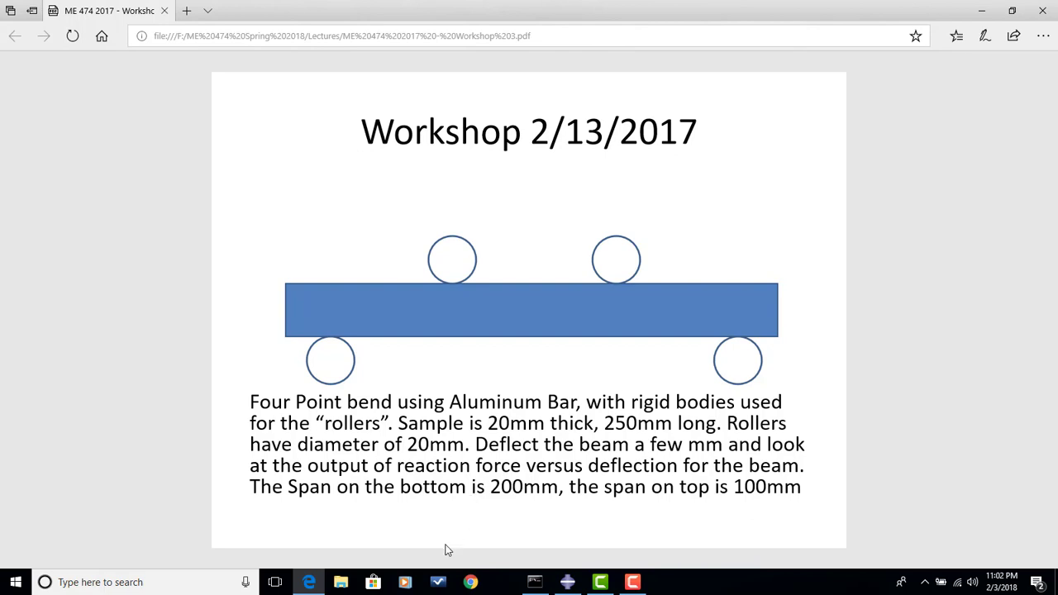
{"action": "left_click", "coordinate": [578, 582]}
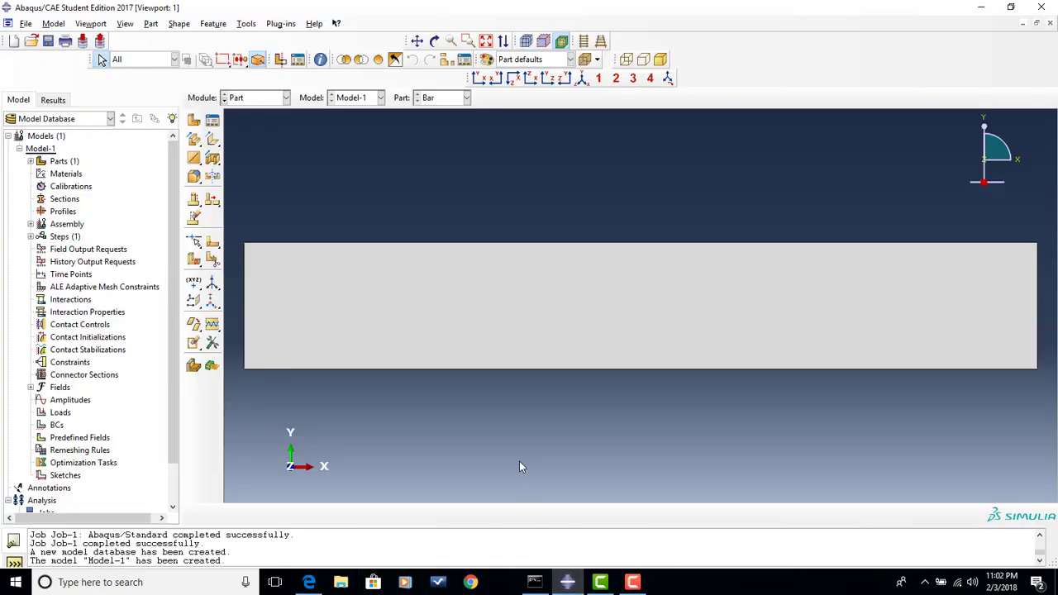
{"action": "left_click", "coordinate": [195, 121]}
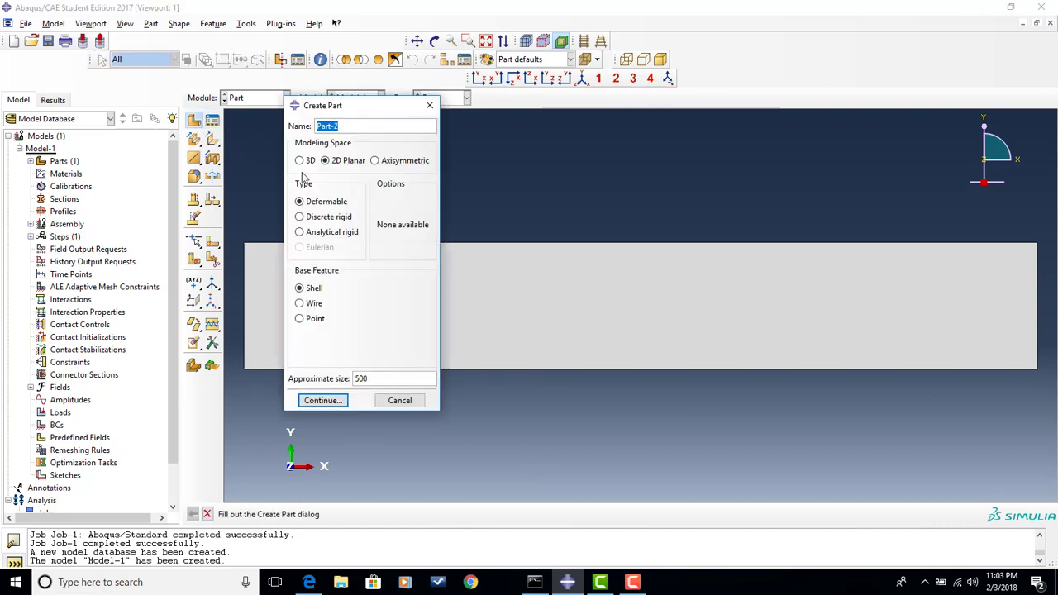
{"action": "type", "text": "Roller"}
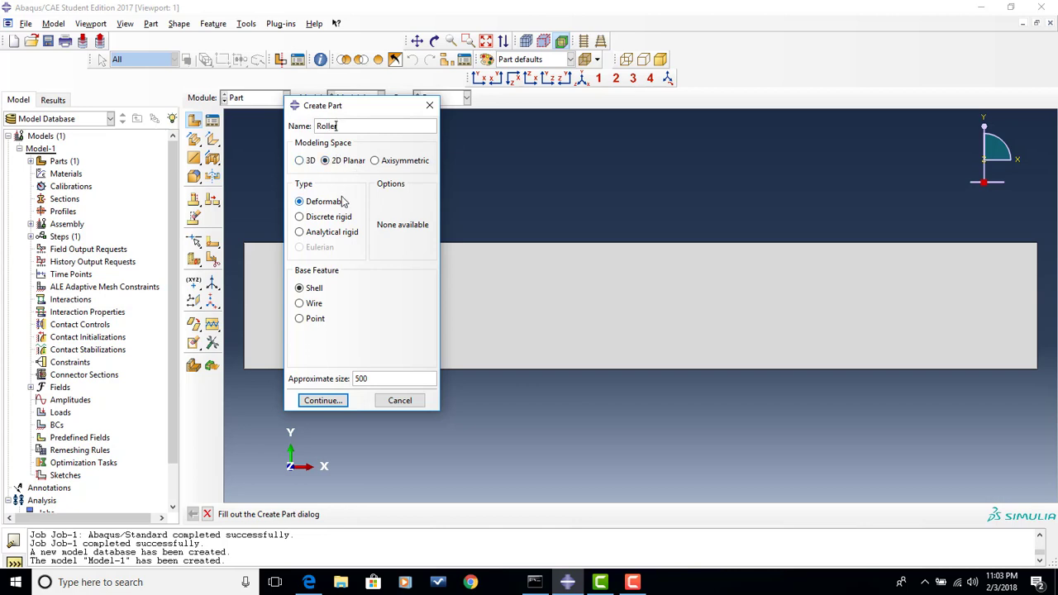
{"action": "left_click", "coordinate": [329, 216]}
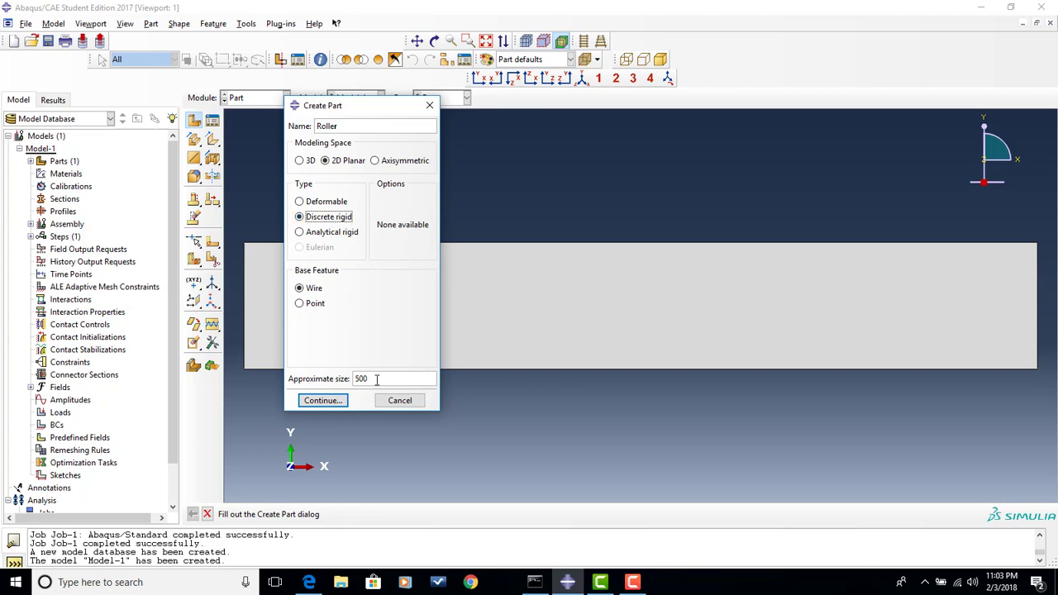
{"action": "left_click", "coordinate": [326, 402]}
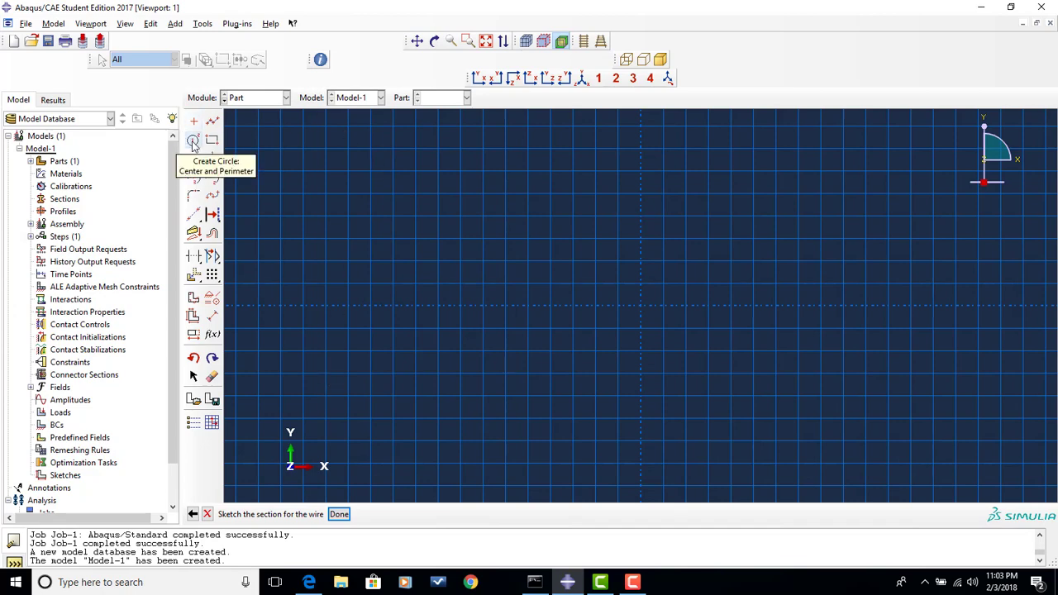
- Sketch the roller as a circle centred at 0,0 with perimeter point 10,0 and finish the sketch
{"action": "left_click", "coordinate": [192, 140]}
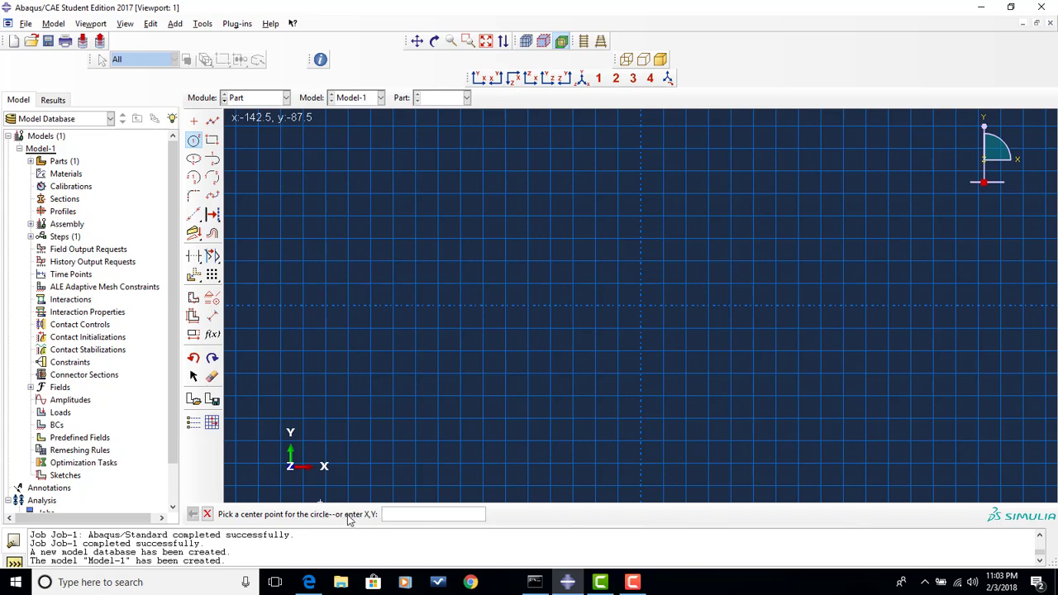
{"action": "type", "text": "0,0"}
{"action": "key", "text": "Return"}
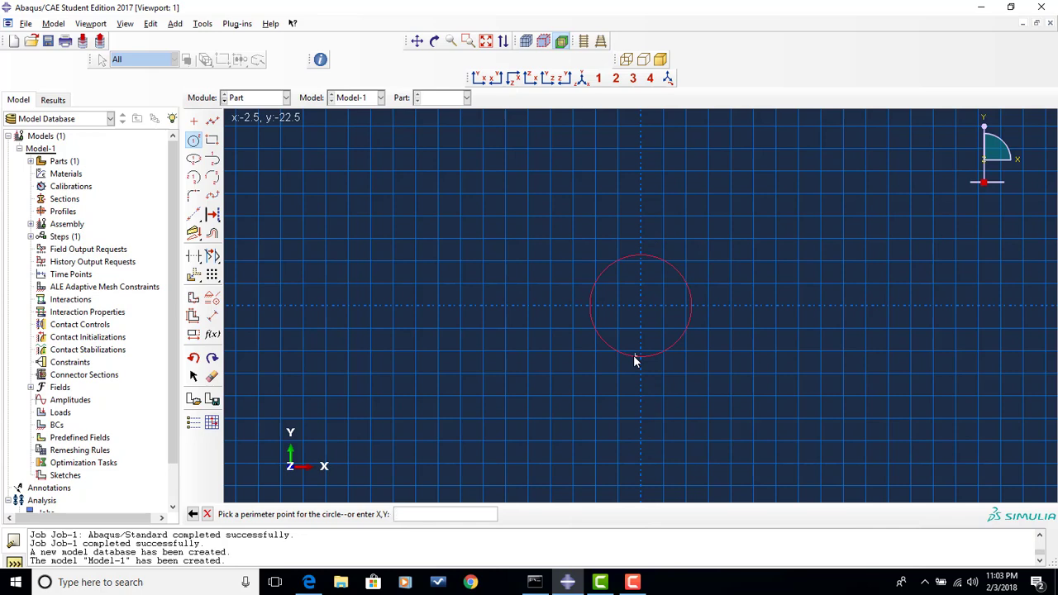
{"action": "type", "text": "10,0"}
{"action": "key", "text": "BackSpace"}
{"action": "key", "text": "BackSpace"}
{"action": "type", "text": ",0"}
{"action": "key", "text": "Return"}
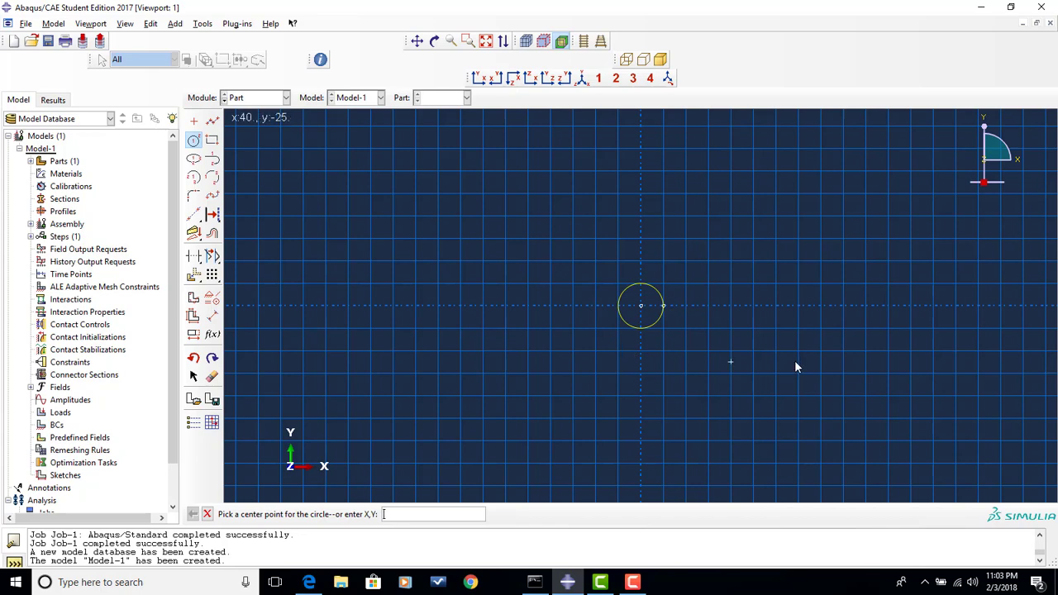
{"action": "left_click", "coordinate": [207, 514]}
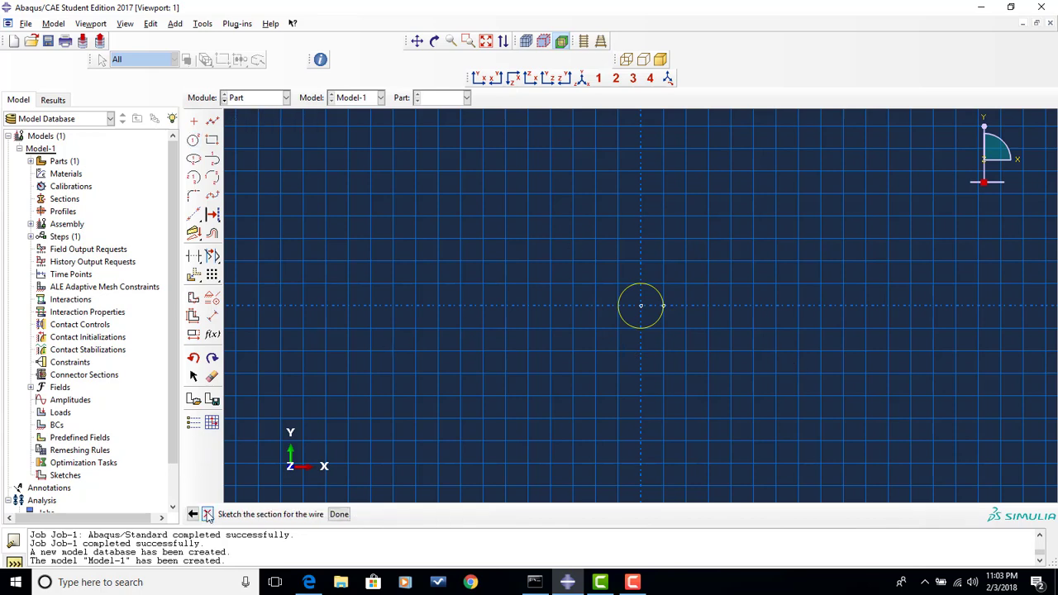
{"action": "left_click", "coordinate": [339, 514]}
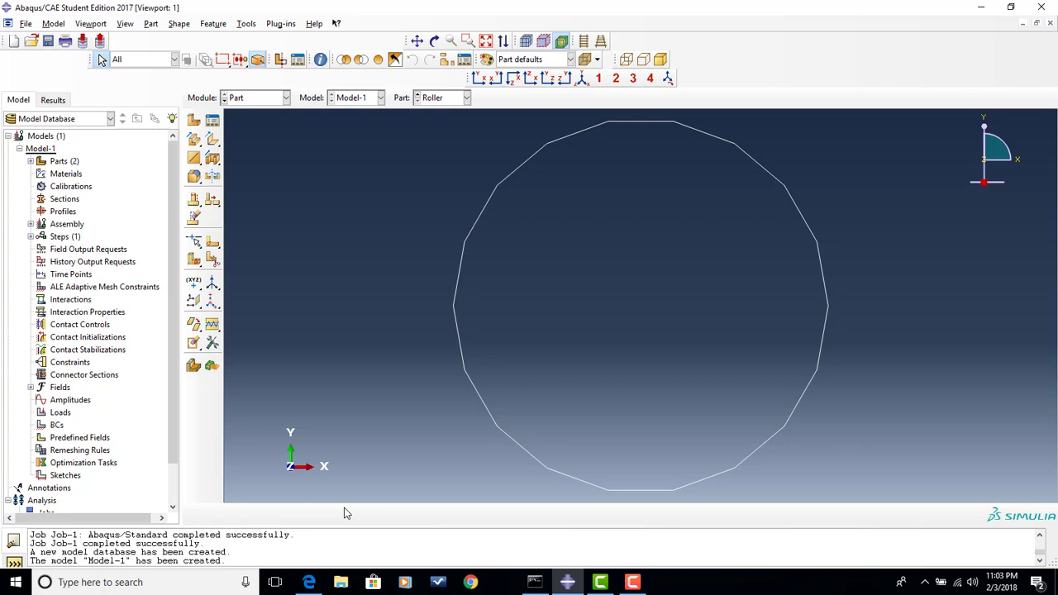
{"action": "left_click", "coordinate": [286, 97]}
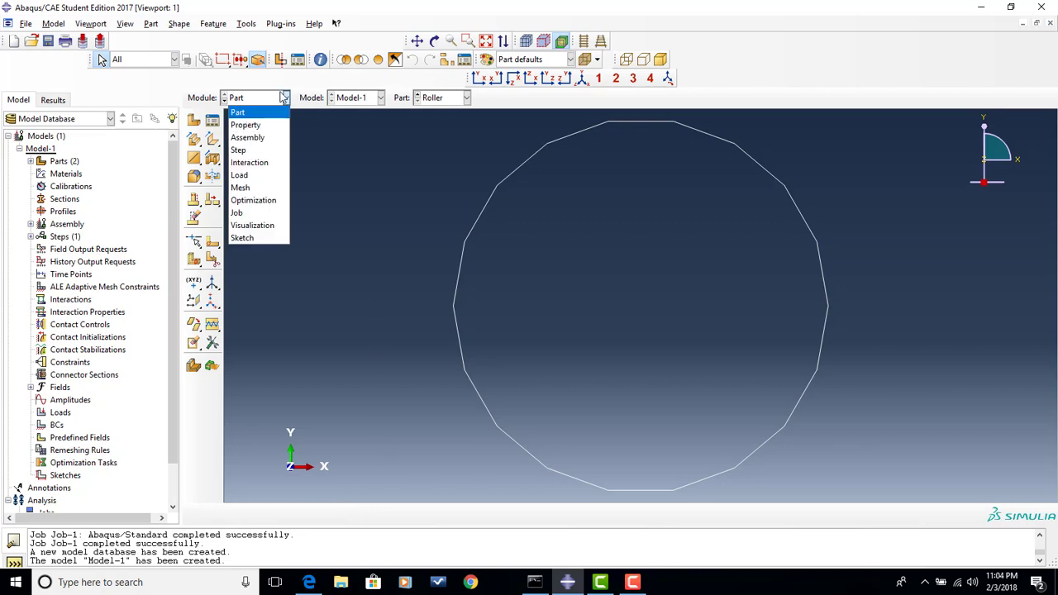
{"action": "left_click", "coordinate": [266, 125]}
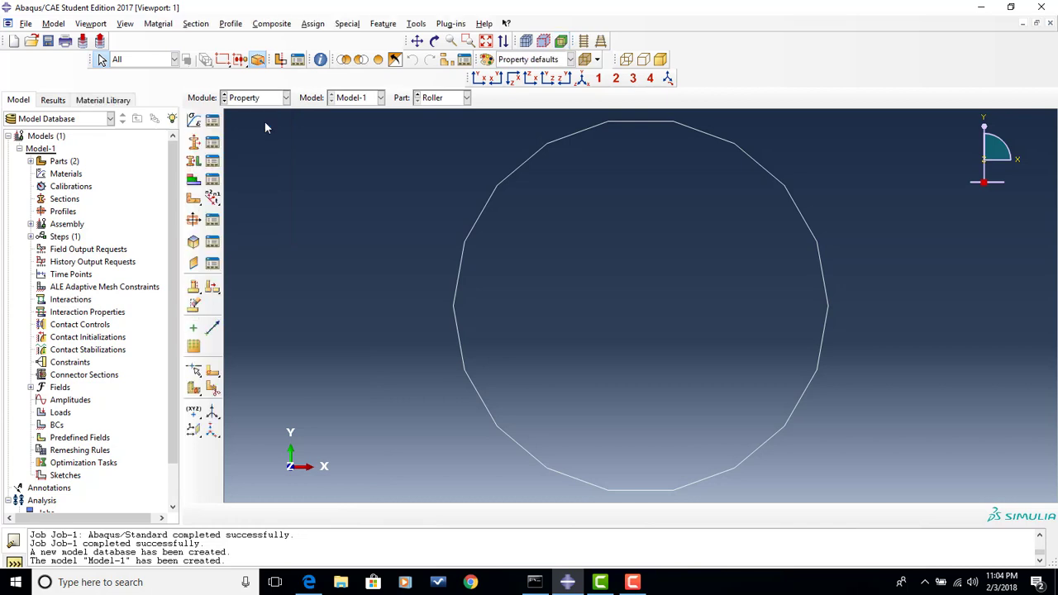
{"action": "left_click", "coordinate": [276, 99]}
{"action": "left_click", "coordinate": [256, 110]}
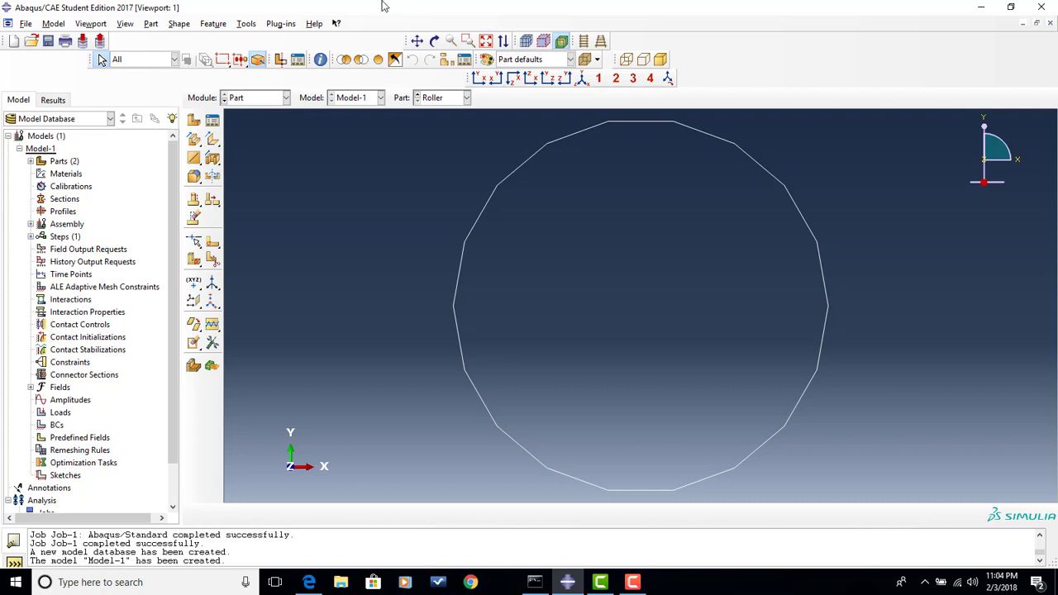
- Add a reference point at the centre of the Roller part
{"action": "left_click", "coordinate": [247, 26]}
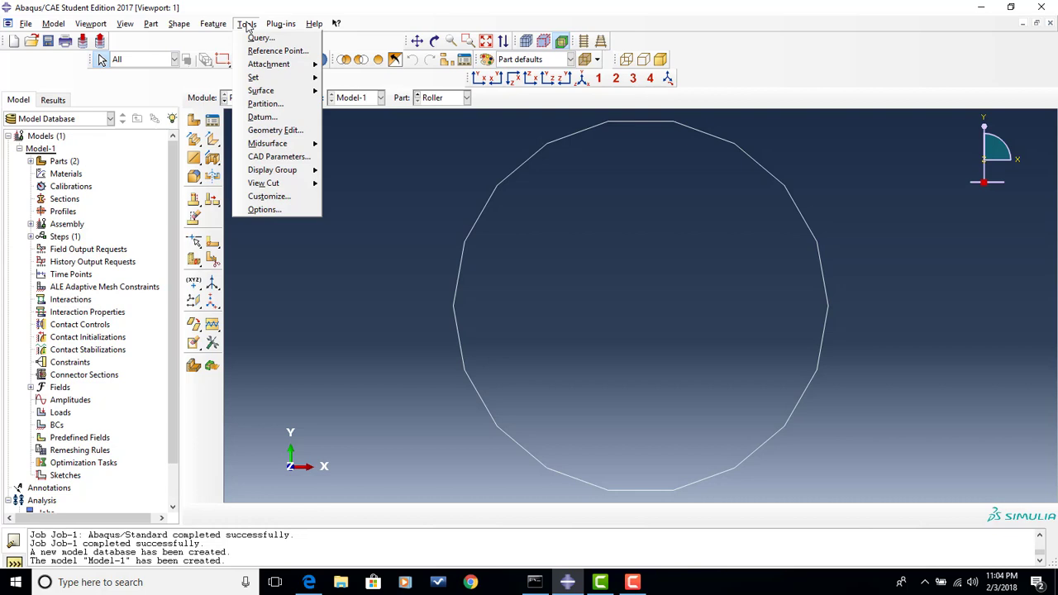
{"action": "left_click", "coordinate": [278, 51]}
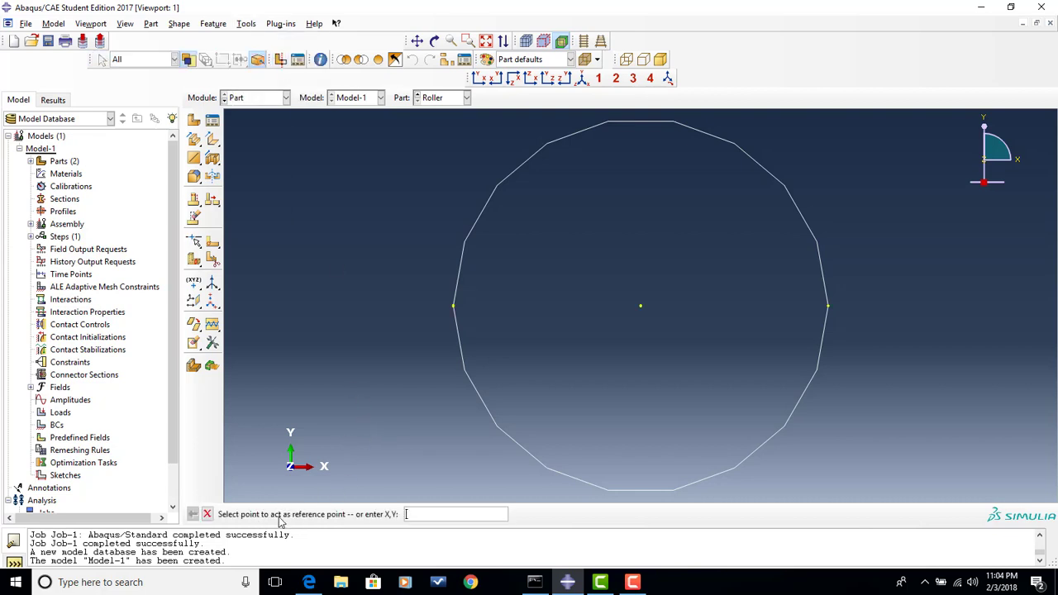
{"action": "left_click", "coordinate": [641, 307]}
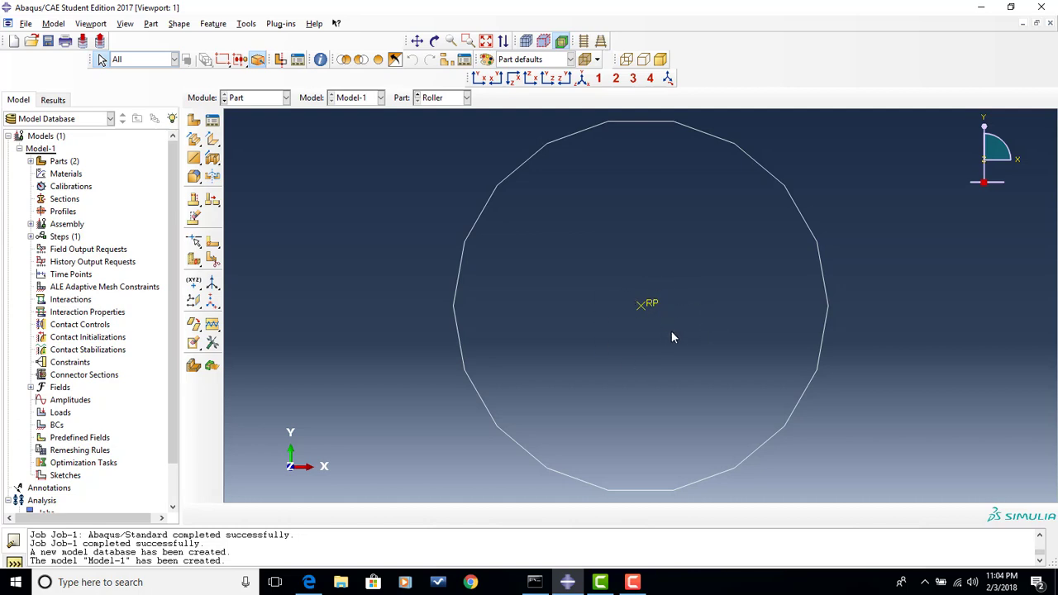
- Switch to the Property module and start a new material named Aluminum with elastic behavior
{"action": "left_click", "coordinate": [276, 99]}
{"action": "left_click", "coordinate": [283, 124]}
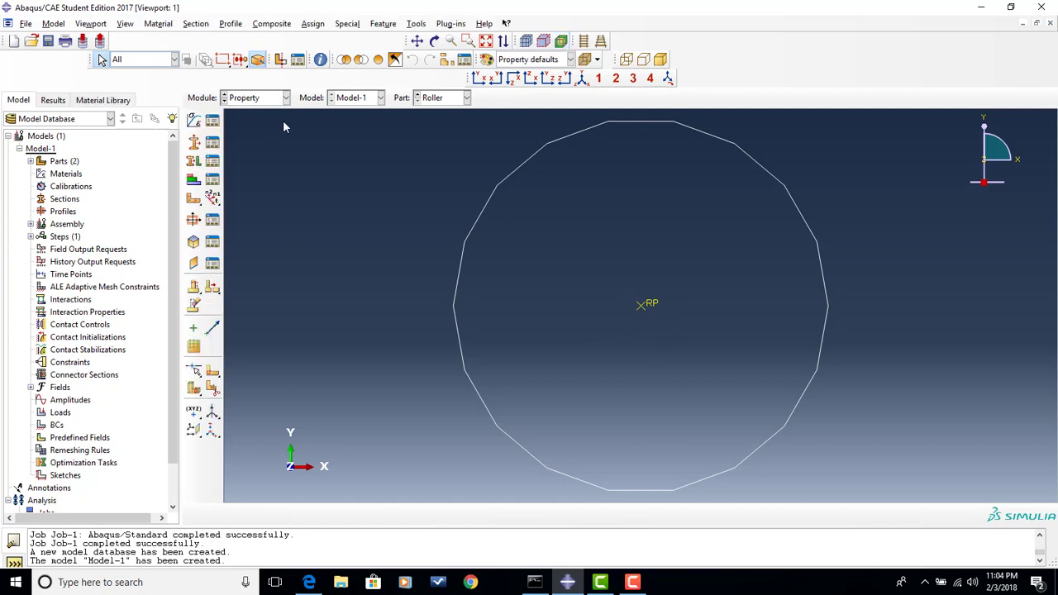
{"action": "left_click", "coordinate": [195, 120]}
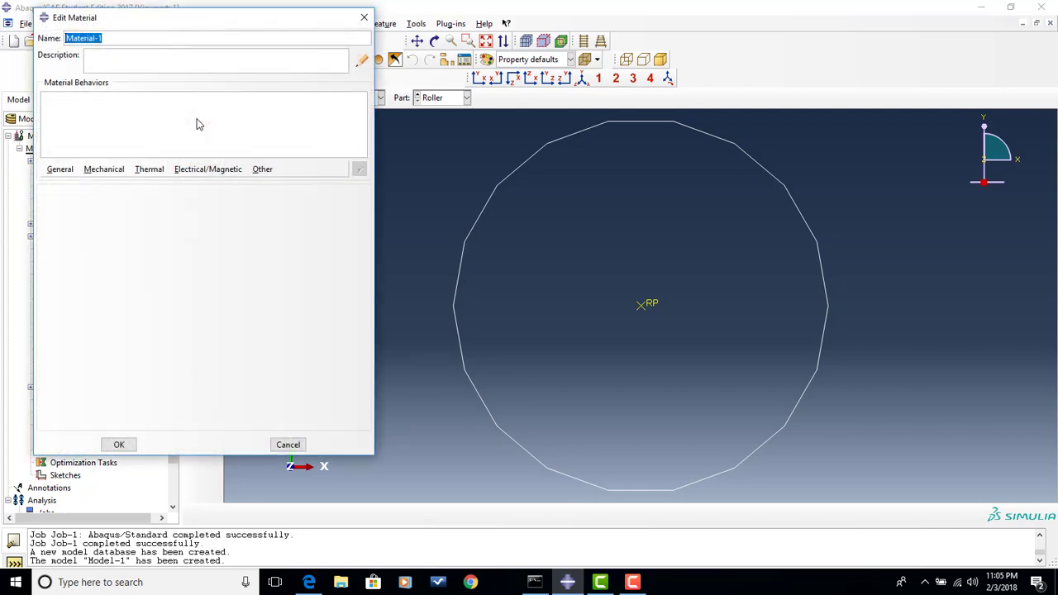
{"action": "type", "text": "Aluminum"}
{"action": "left_click", "coordinate": [106, 170]}
{"action": "mouse_move", "coordinate": [136, 183]}
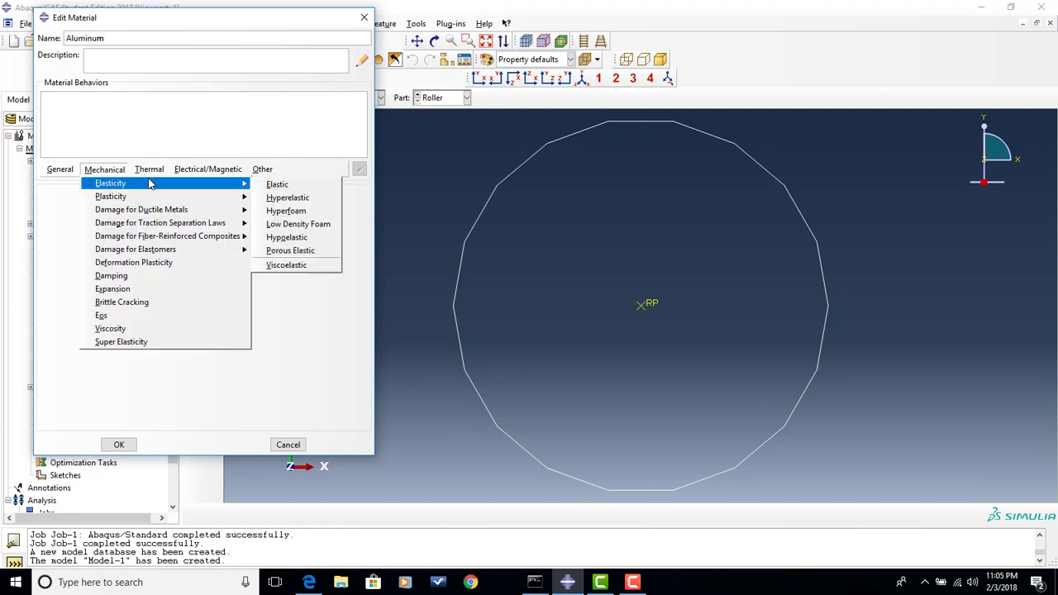
{"action": "left_click", "coordinate": [273, 186]}
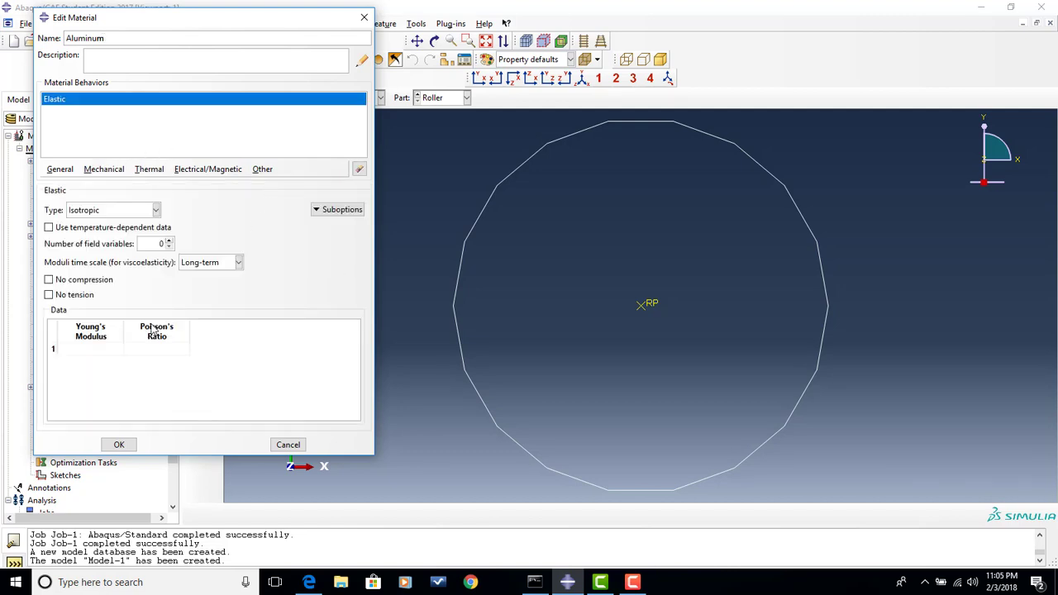
- Set the Aluminum material's Young's modulus to 70000 and Poisson's ratio to 0.22, and save the material
{"action": "left_click", "coordinate": [96, 350]}
{"action": "type", "text": "70000"}
{"action": "key", "text": "Tab"}
{"action": "type", "text": "0.22"}
{"action": "left_click", "coordinate": [120, 445]}
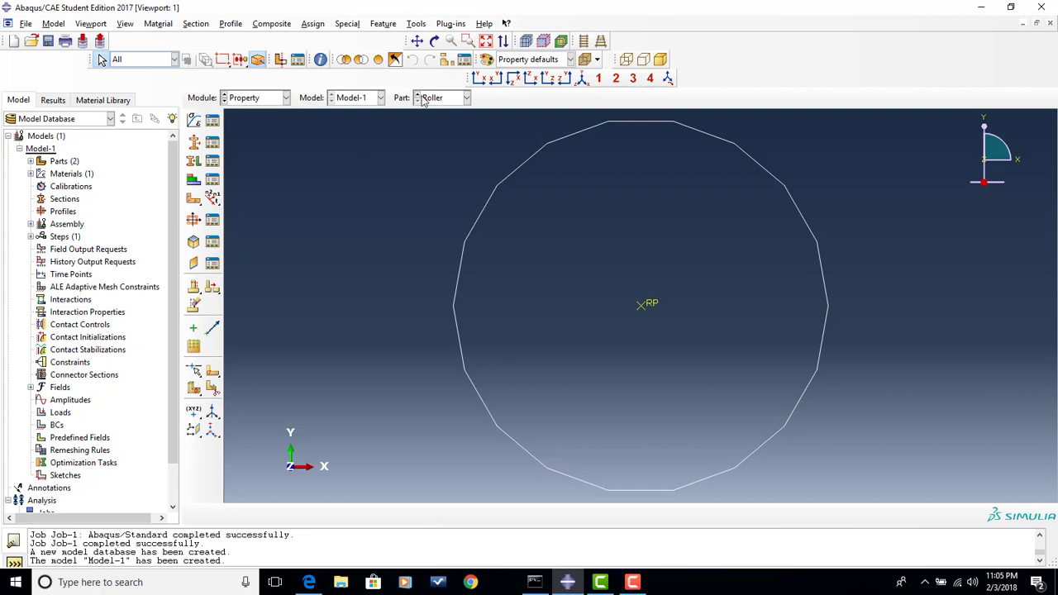
- Create a solid, homogeneous section named Bar that uses the Aluminum material
{"action": "left_click", "coordinate": [194, 145]}
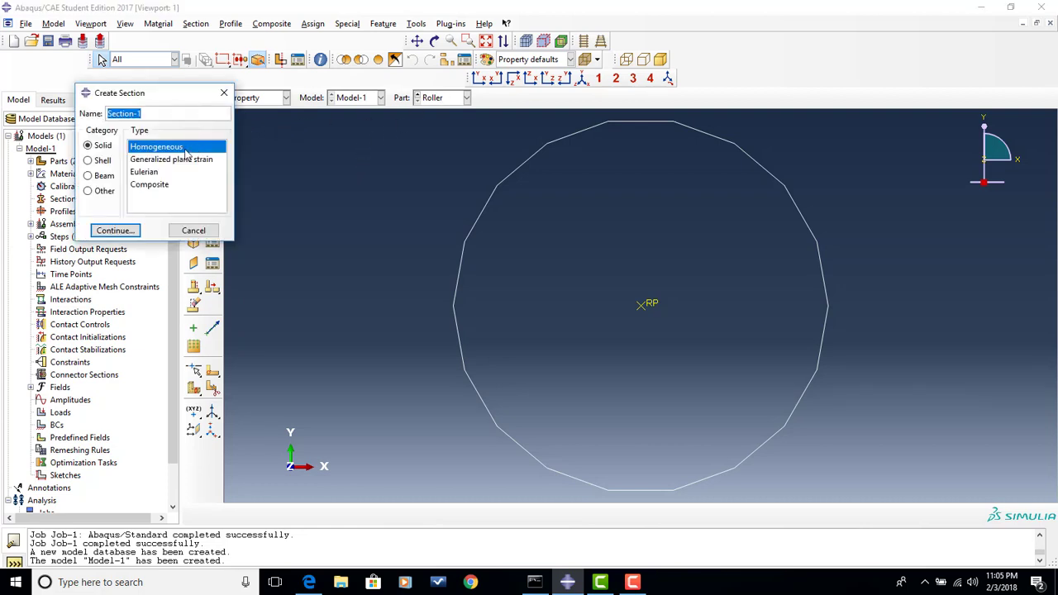
{"action": "type", "text": "Bar"}
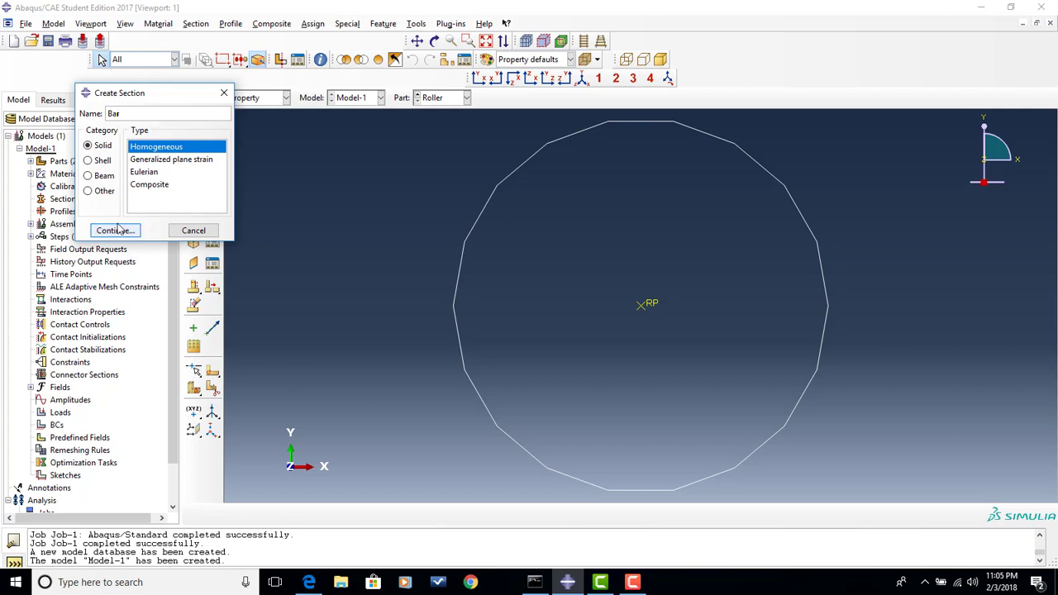
{"action": "left_click", "coordinate": [116, 232]}
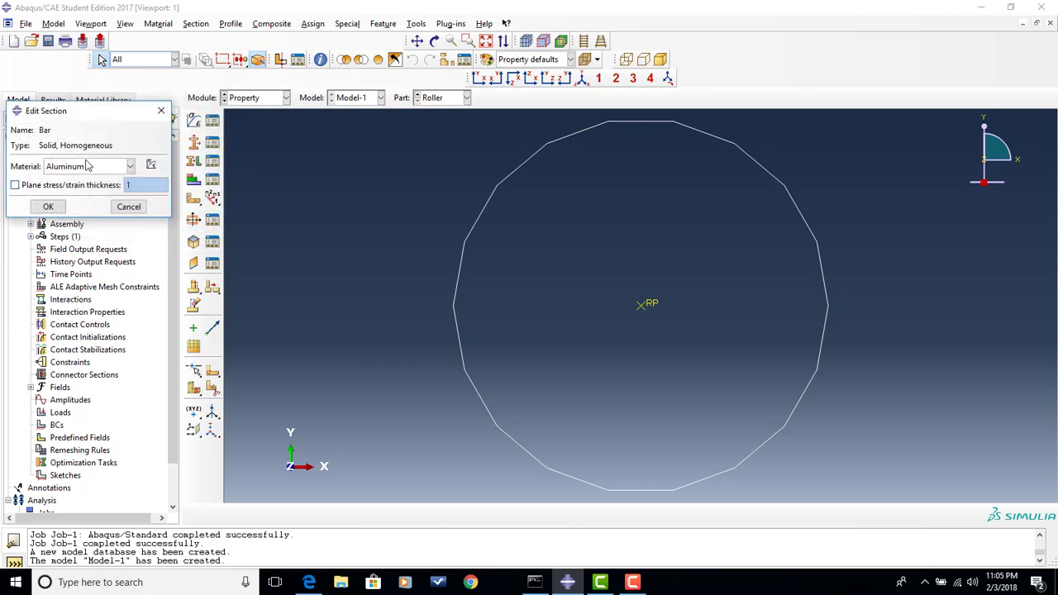
{"action": "left_click", "coordinate": [49, 206]}
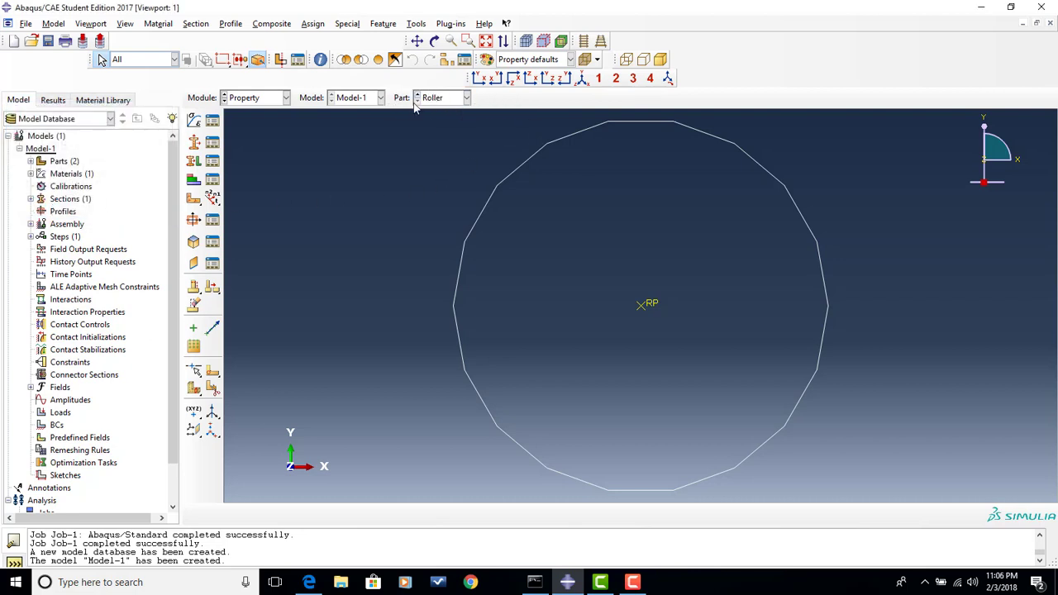
- Display the Bar part and assign the Bar section to its whole region, taking the thickness from the section
{"action": "left_click", "coordinate": [467, 99]}
{"action": "left_click", "coordinate": [434, 109]}
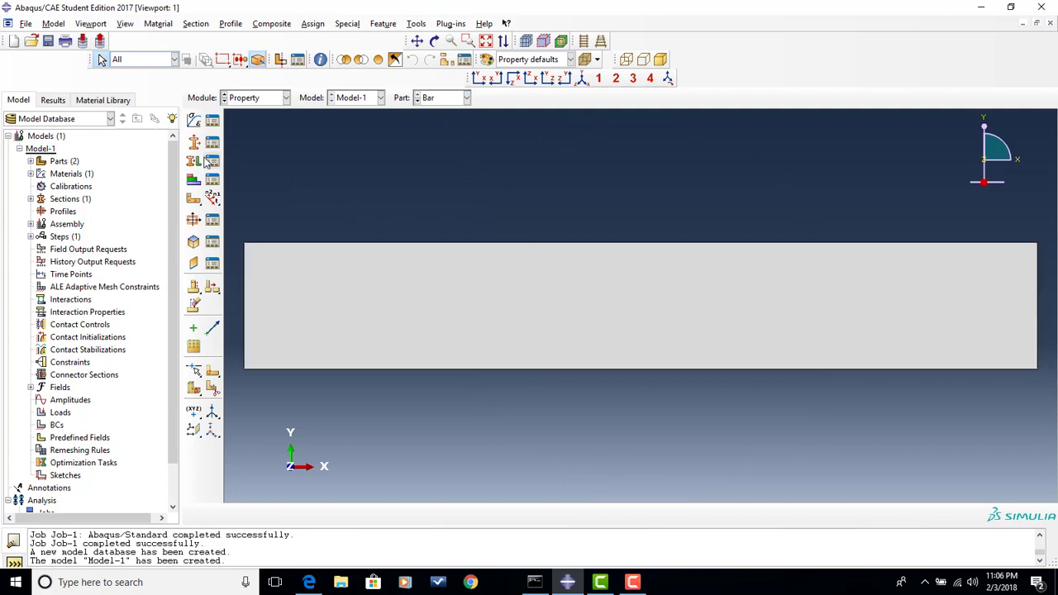
{"action": "left_click", "coordinate": [196, 163]}
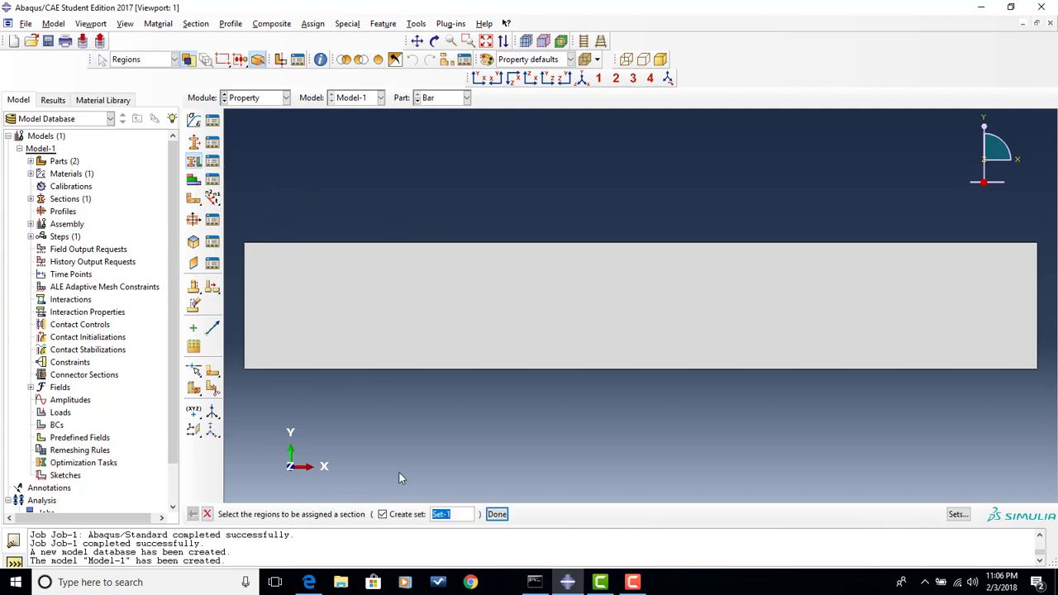
{"action": "left_click", "coordinate": [498, 319]}
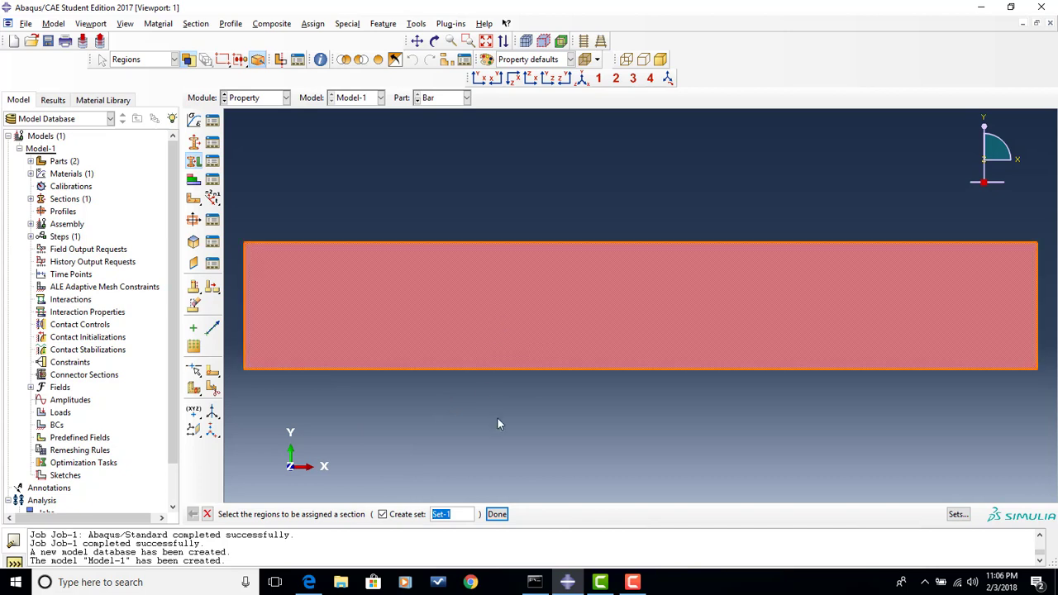
{"action": "left_click", "coordinate": [498, 514]}
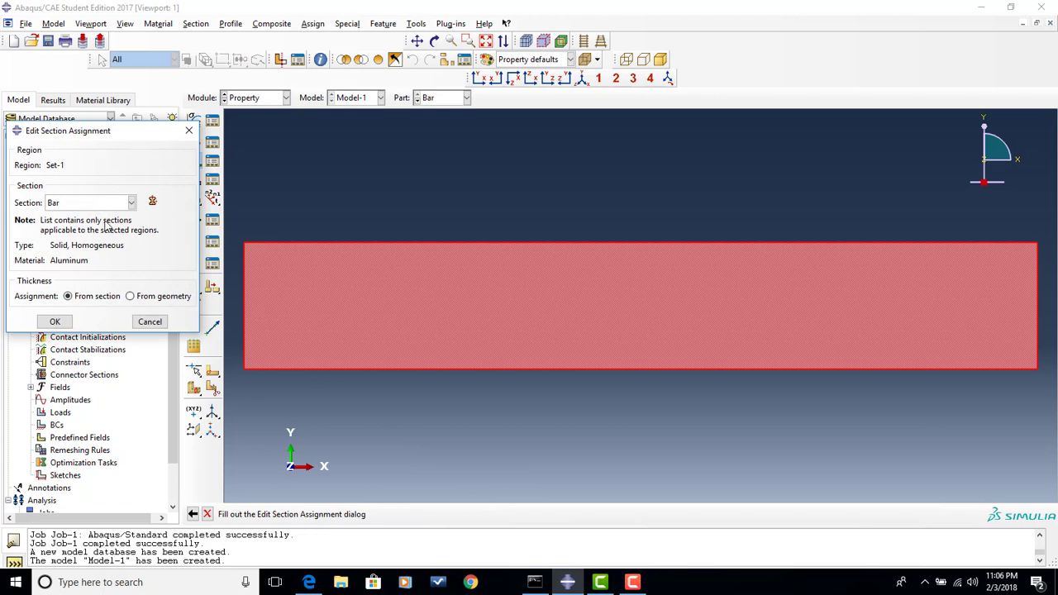
{"action": "left_click", "coordinate": [55, 322]}
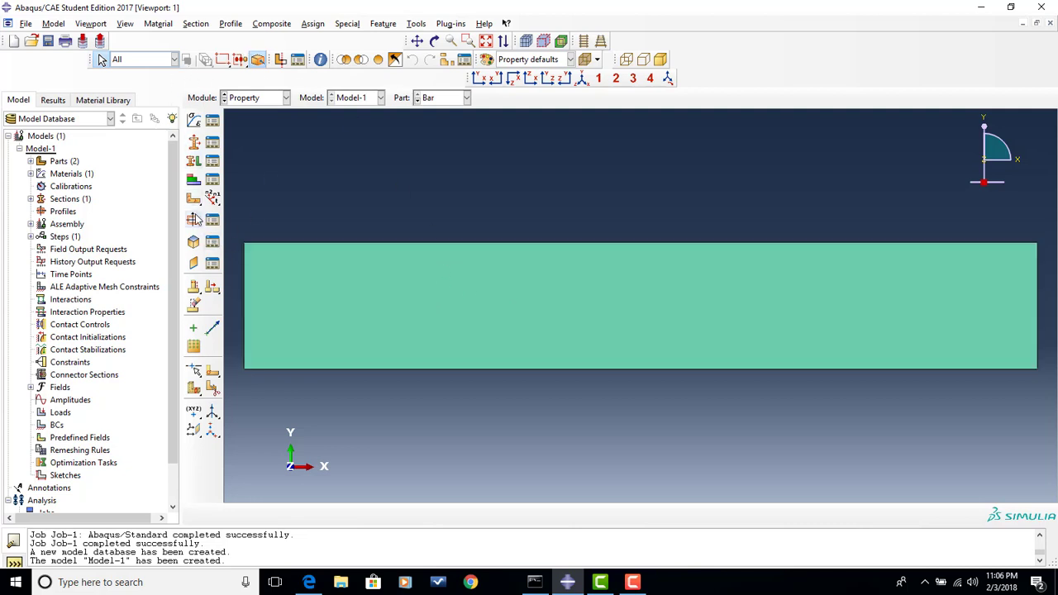
- Switch to the Assembly module and create one dependent instance each of the Bar and Roller parts
{"action": "left_click", "coordinate": [286, 98]}
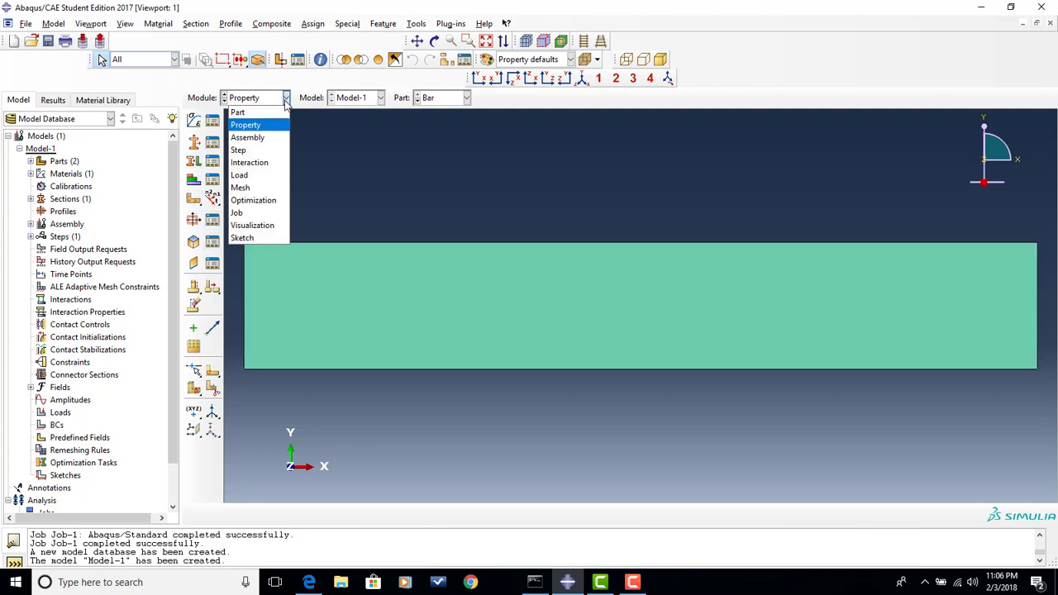
{"action": "left_click", "coordinate": [263, 138]}
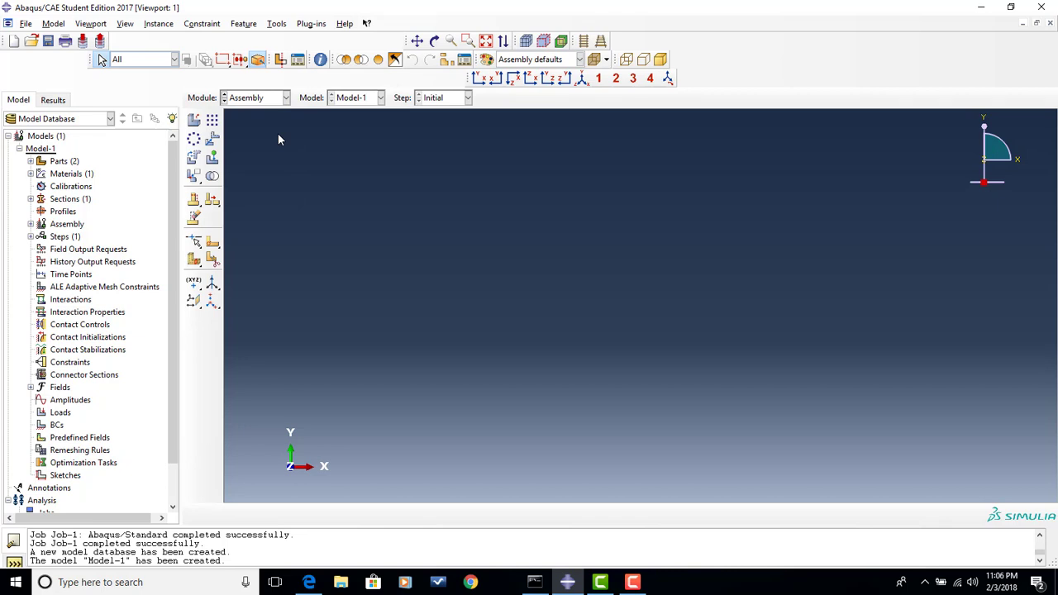
{"action": "left_click", "coordinate": [196, 117]}
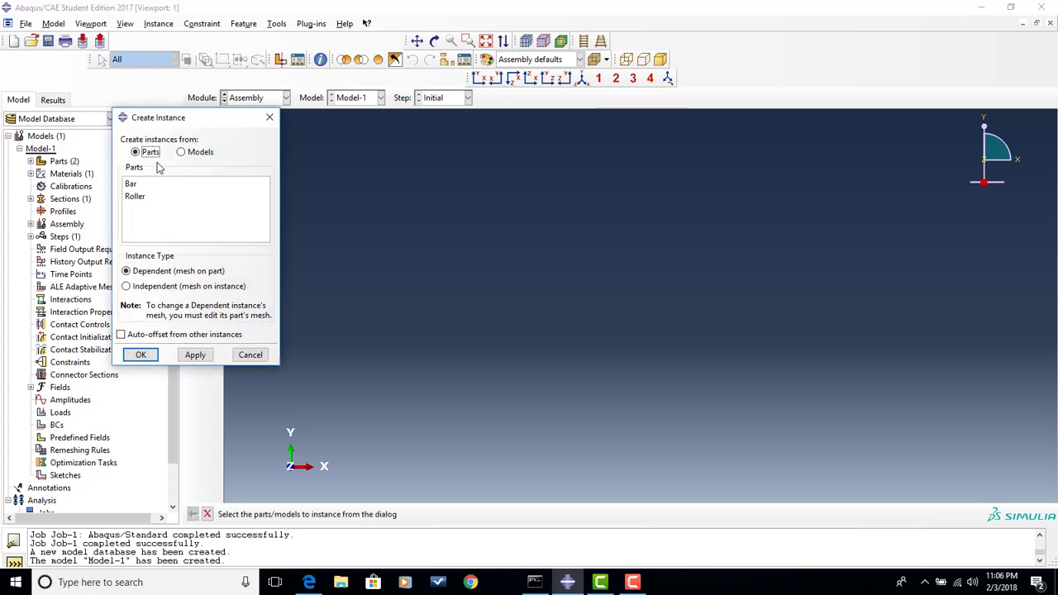
{"action": "left_click", "coordinate": [132, 184]}
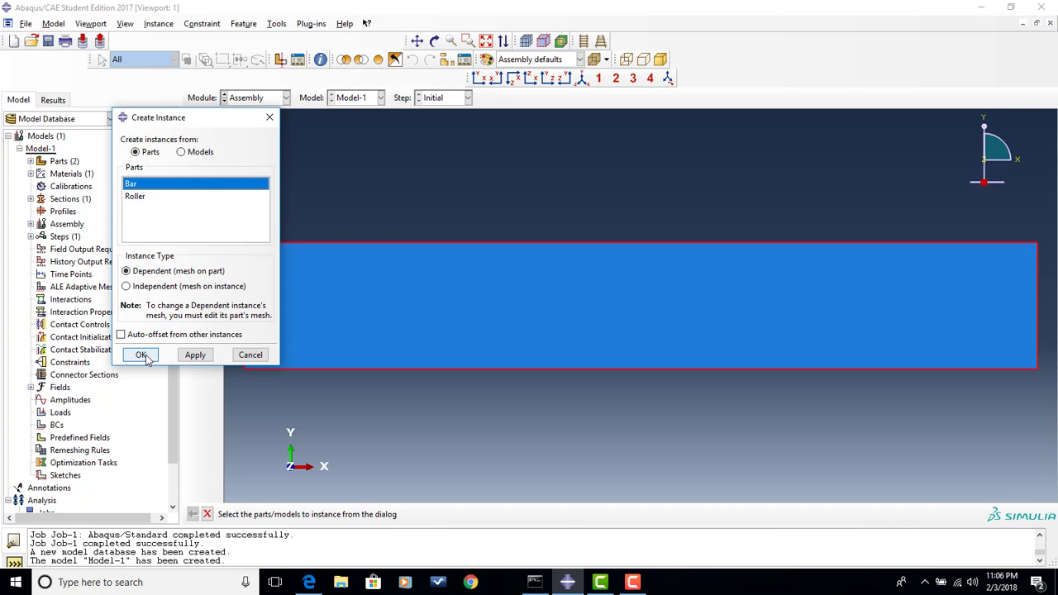
{"action": "left_click", "coordinate": [141, 356]}
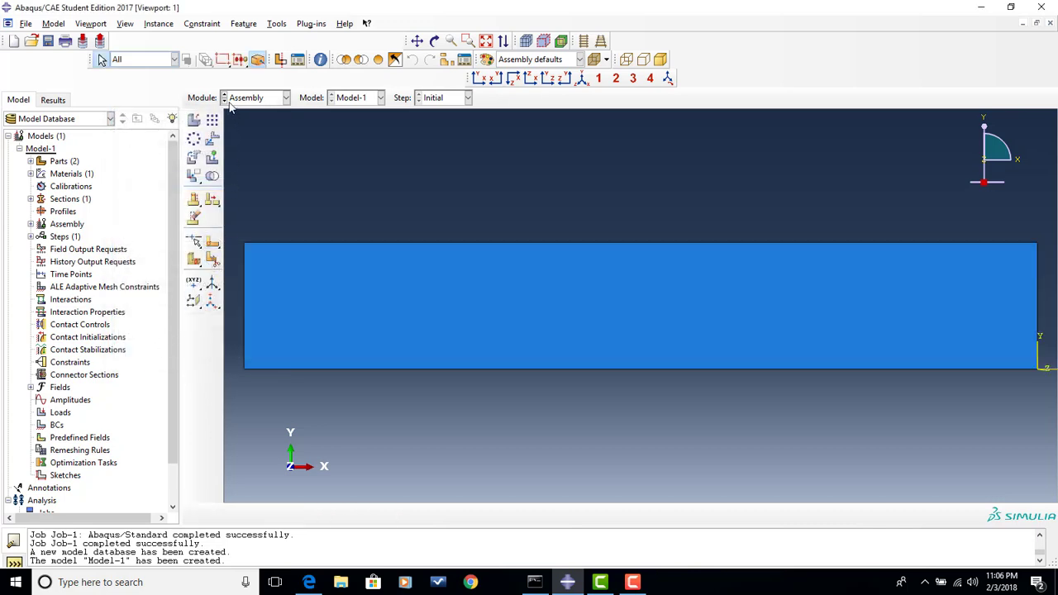
{"action": "left_click", "coordinate": [193, 122]}
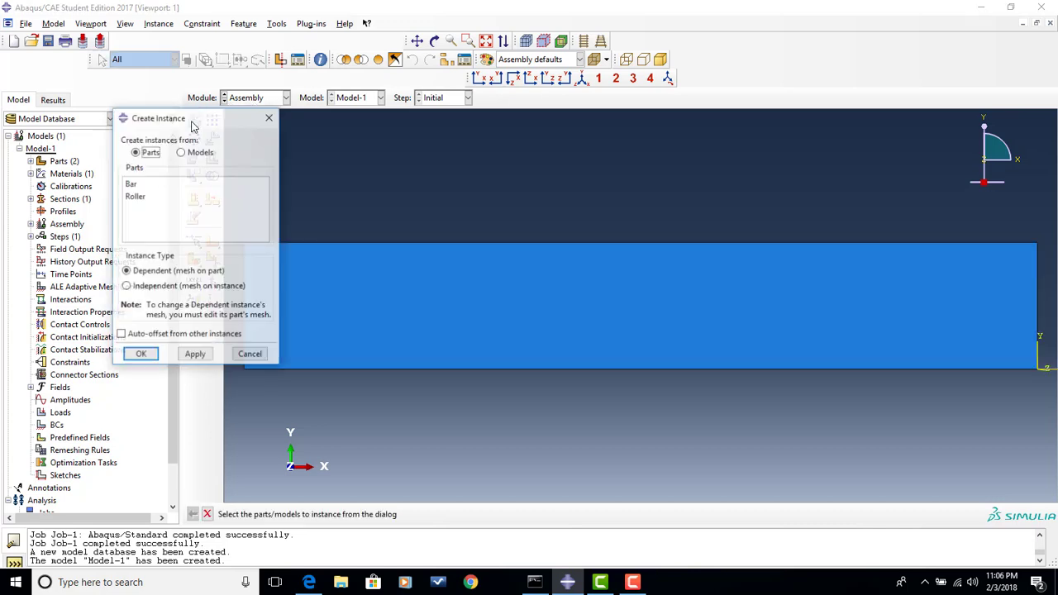
{"action": "left_click", "coordinate": [142, 196]}
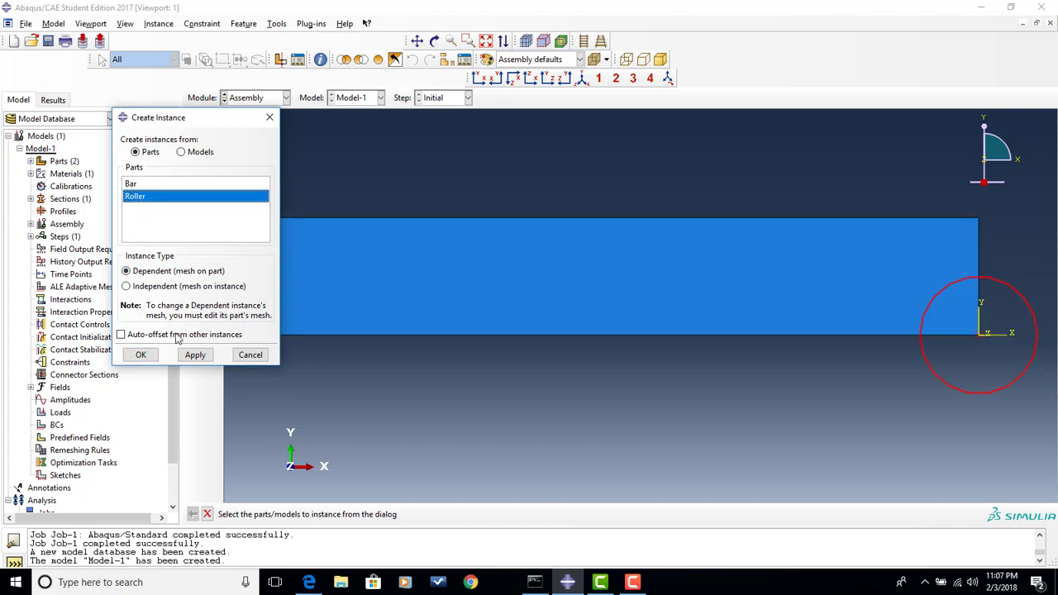
{"action": "left_click", "coordinate": [141, 354]}
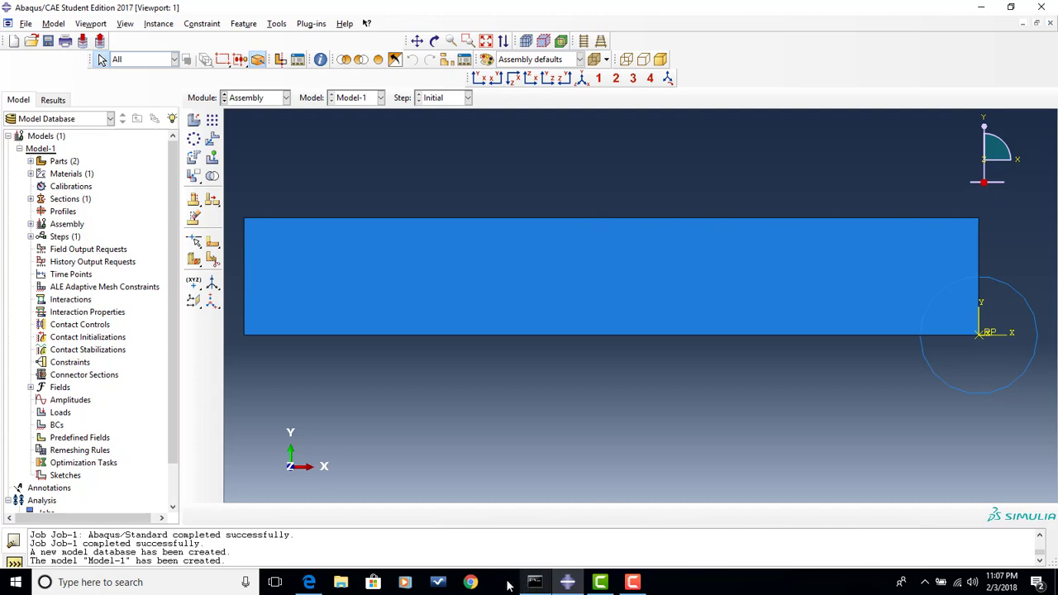
- Check the roller layout in the workshop PDF, and translate the roller instance in the assembly from 0,0 to -50,30
{"action": "left_click", "coordinate": [312, 584]}
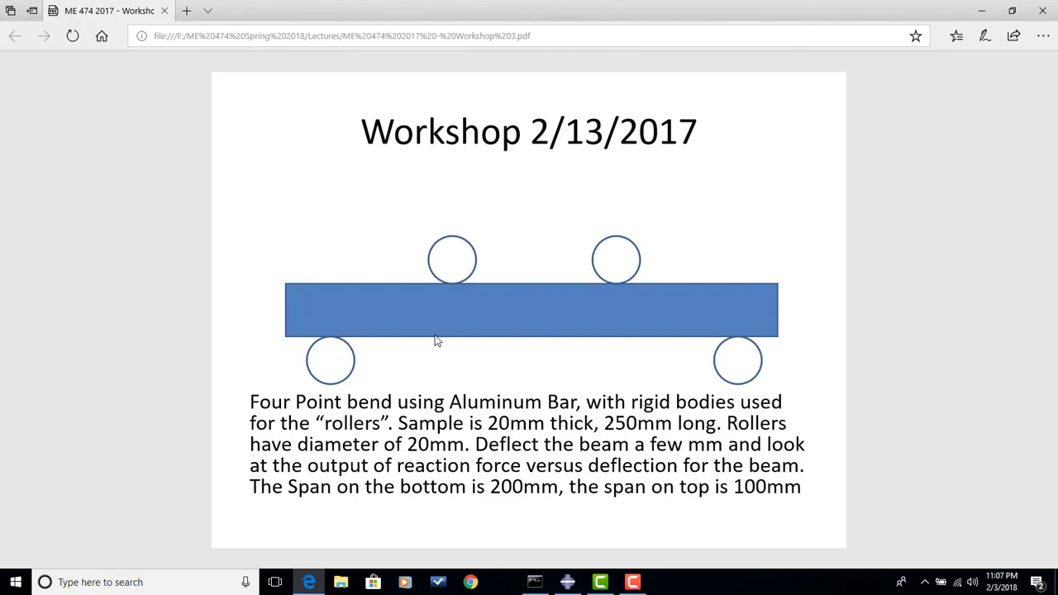
{"action": "left_click", "coordinate": [566, 583]}
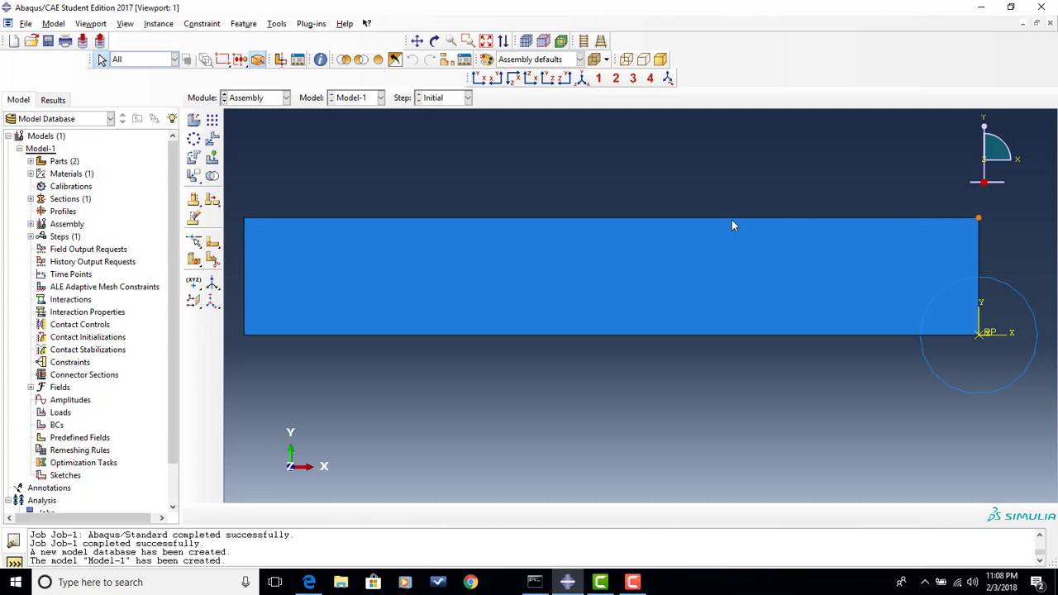
{"action": "left_click", "coordinate": [211, 141]}
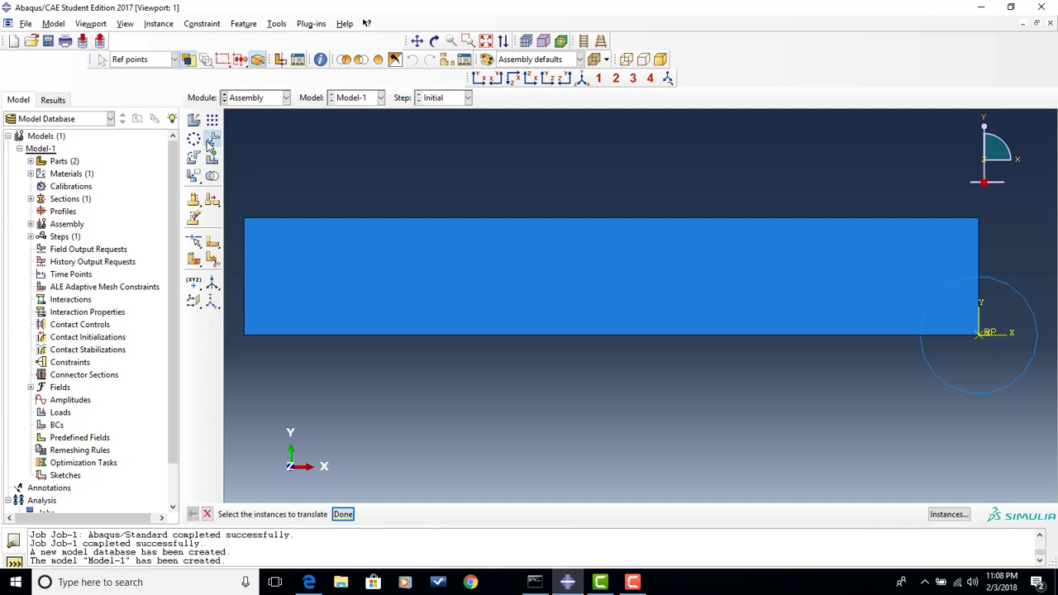
{"action": "left_click", "coordinate": [956, 390]}
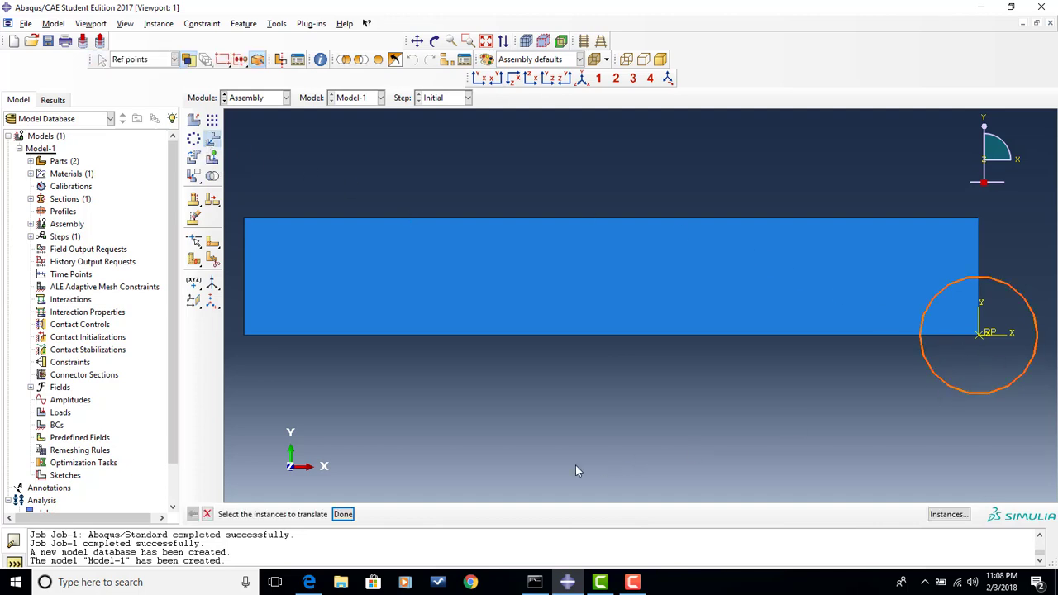
{"action": "left_click", "coordinate": [343, 514]}
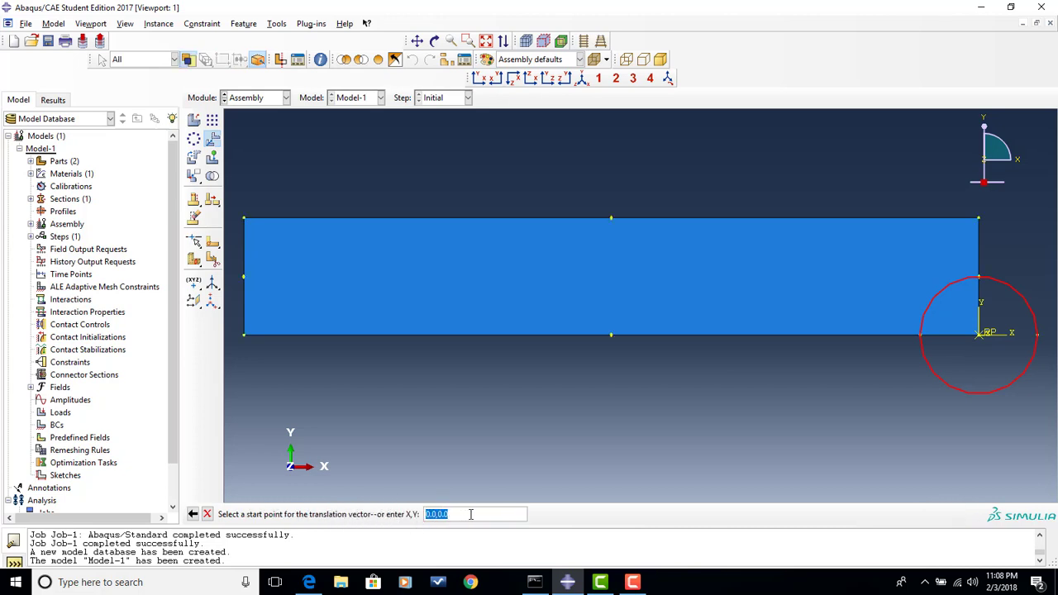
{"action": "key", "text": "Return"}
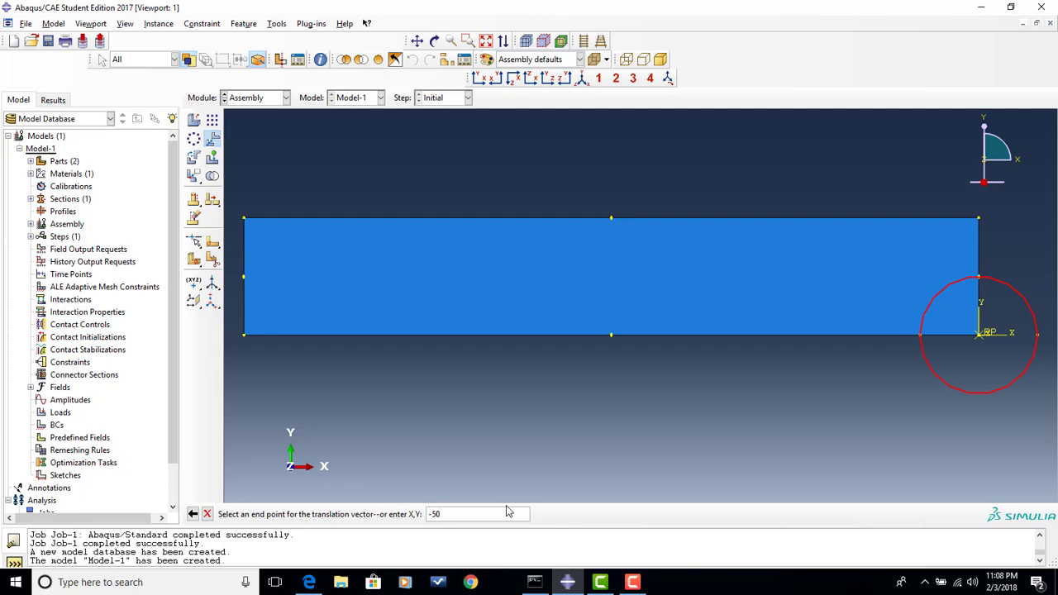
{"action": "type", "text": ",30"}
{"action": "key", "text": "Return"}
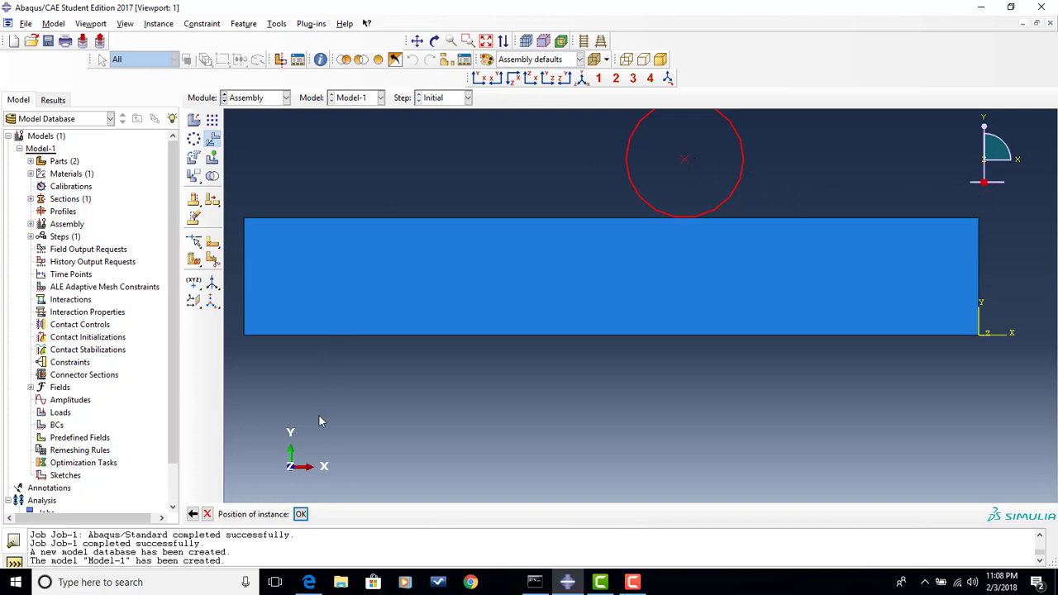
{"action": "left_click", "coordinate": [301, 514]}
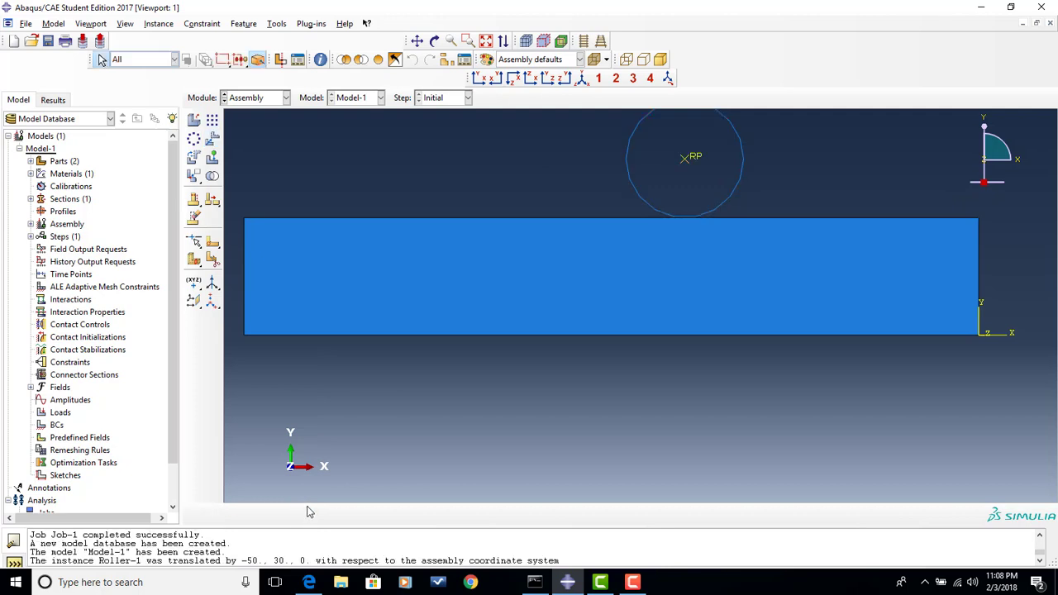
- Add a second dependent instance of the Roller part to the assembly
{"action": "left_click", "coordinate": [193, 122]}
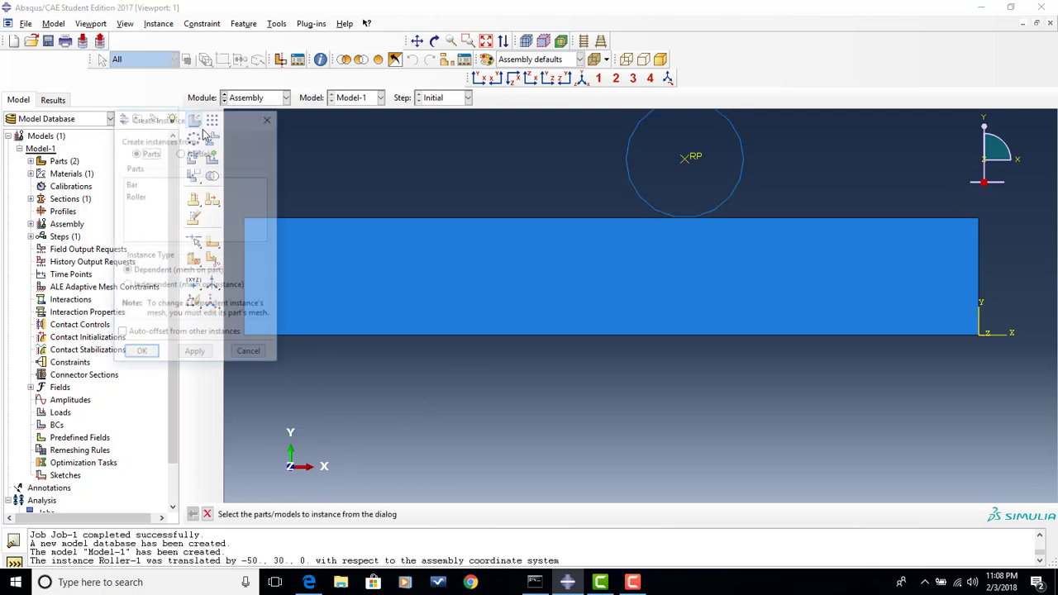
{"action": "left_click", "coordinate": [143, 199]}
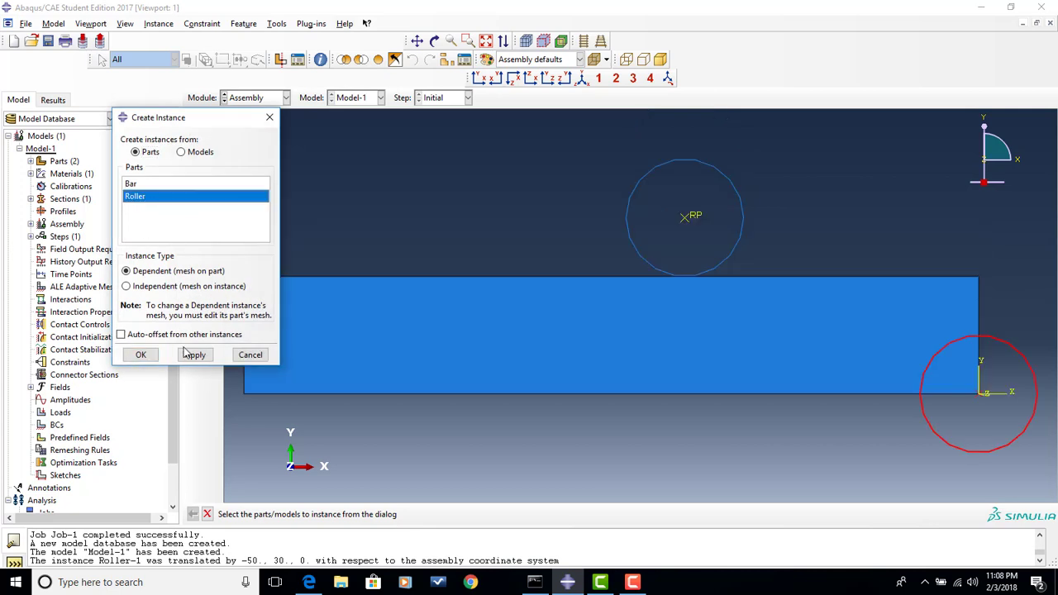
{"action": "left_click", "coordinate": [141, 355]}
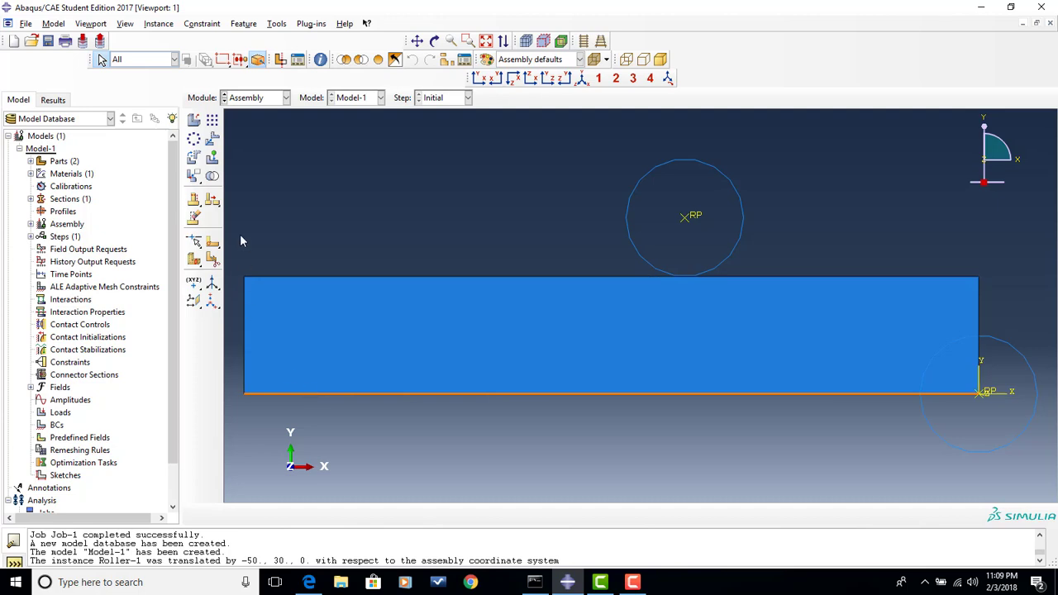
- Translate the second roller instance from 0,0 to -100,-10, placing it beneath the bar
{"action": "left_click", "coordinate": [212, 139]}
{"action": "left_click", "coordinate": [1025, 365]}
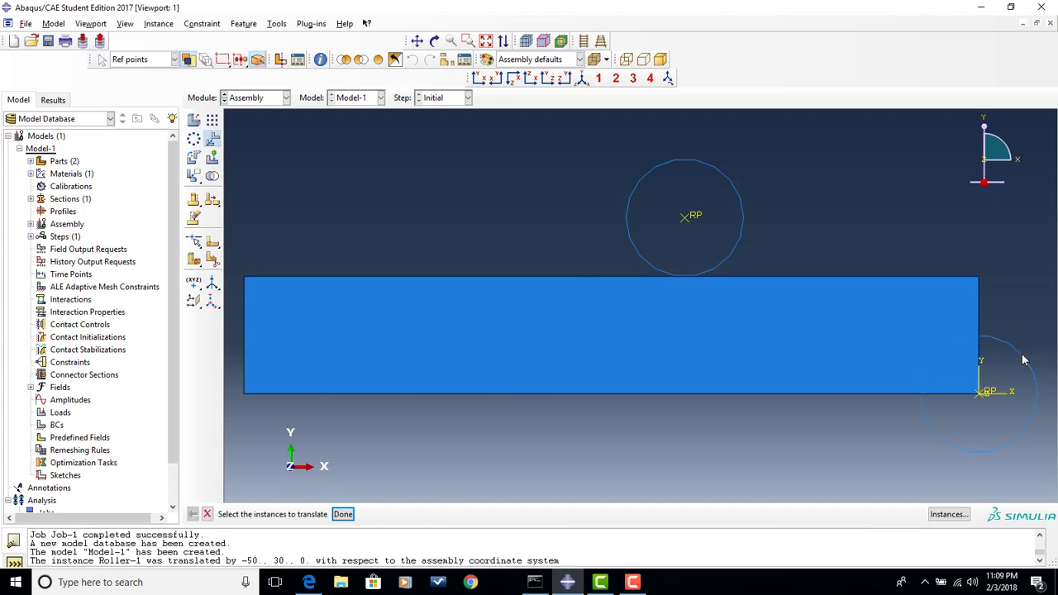
{"action": "left_click", "coordinate": [342, 514]}
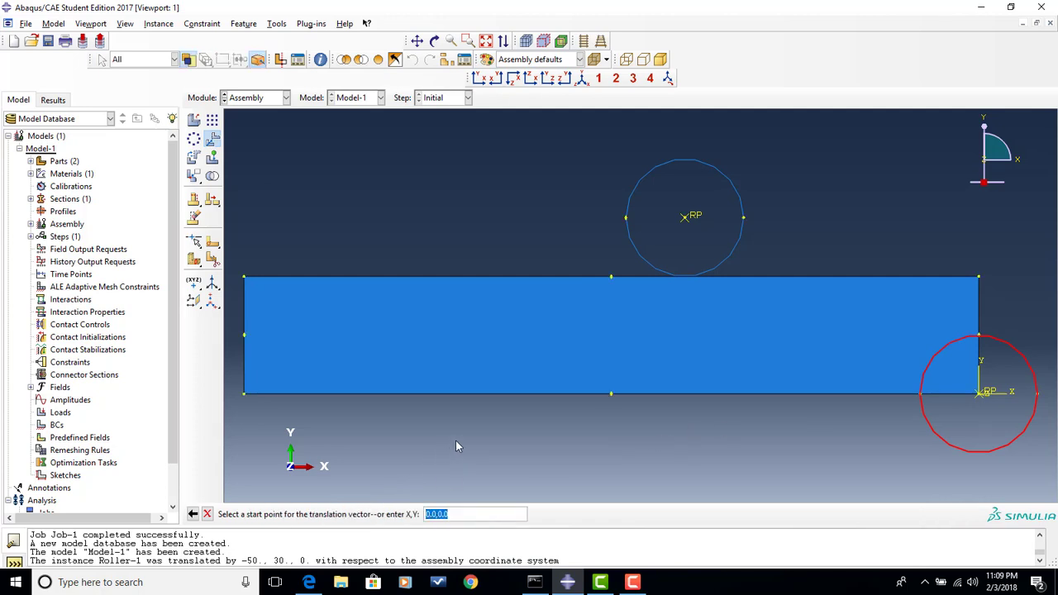
{"action": "key", "text": "Return"}
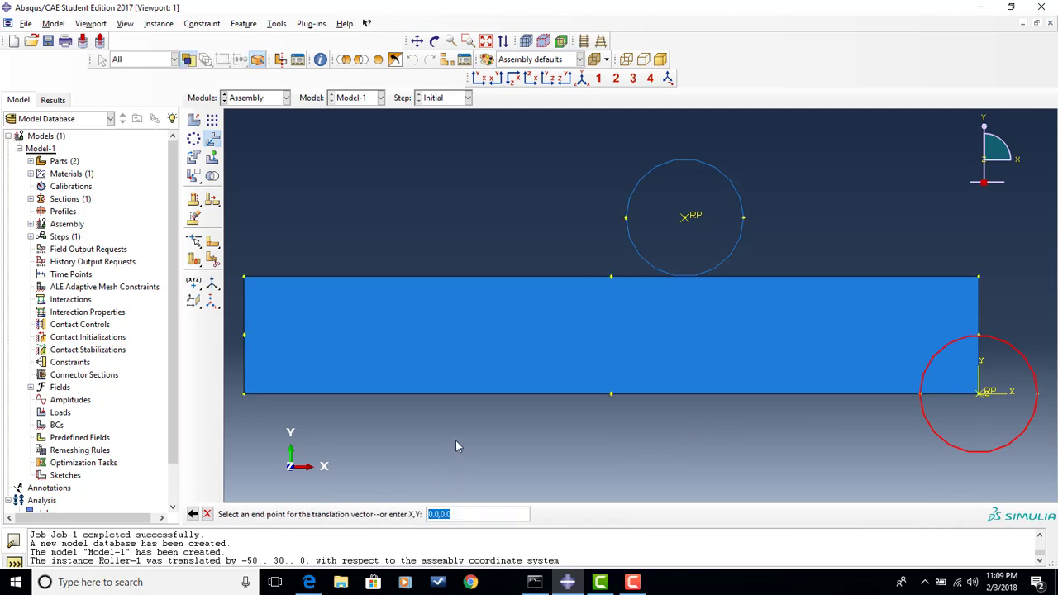
{"action": "type", "text": "-100,-10"}
{"action": "key", "text": "Return"}
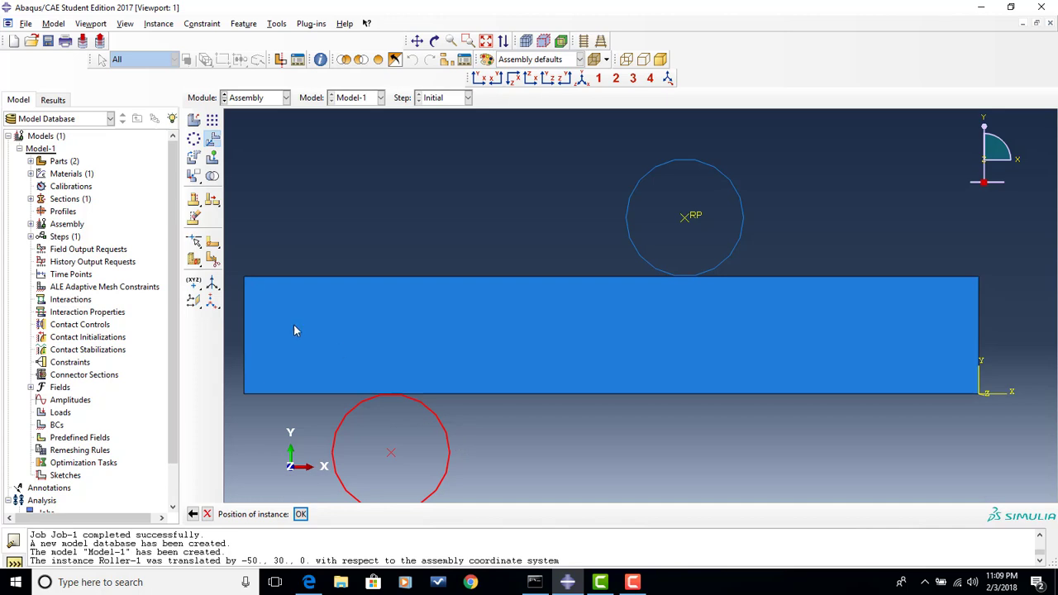
{"action": "left_click", "coordinate": [301, 514]}
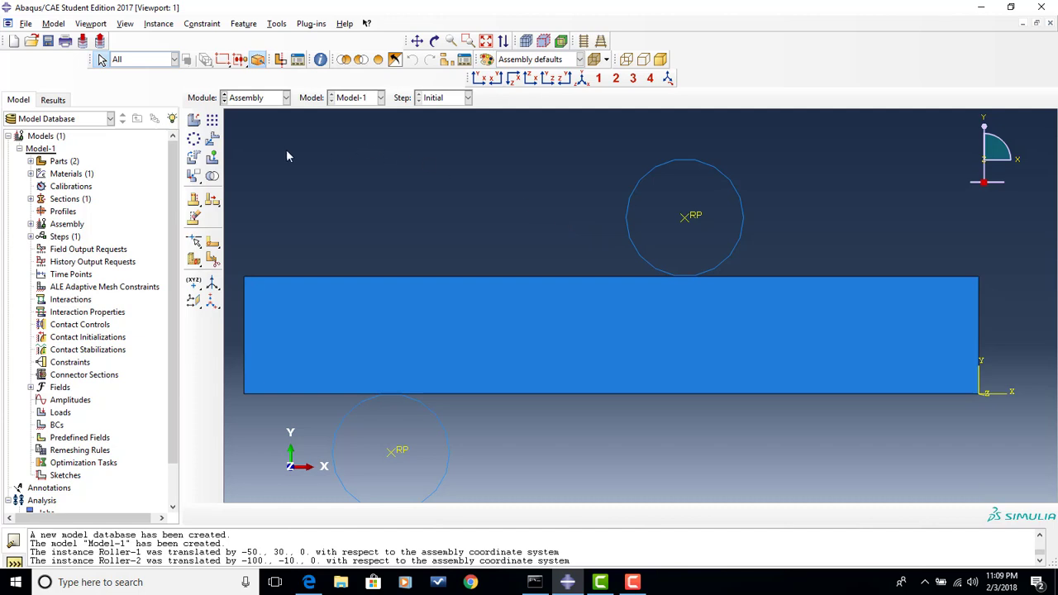
- Switch to the Step module and create a Static, General step named Bend after the Initial step
{"action": "left_click", "coordinate": [286, 98]}
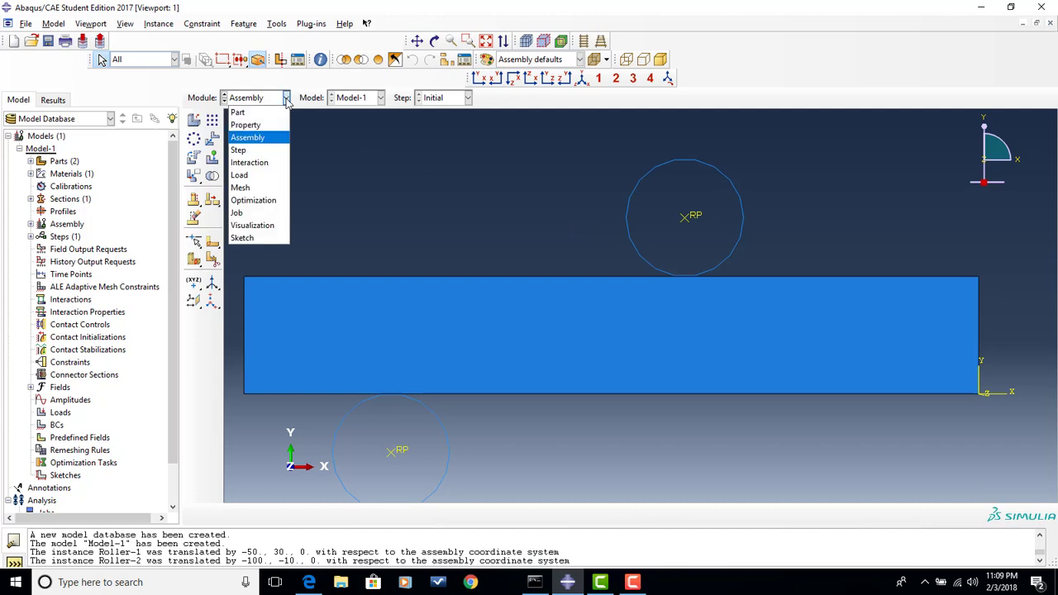
{"action": "left_click", "coordinate": [269, 150]}
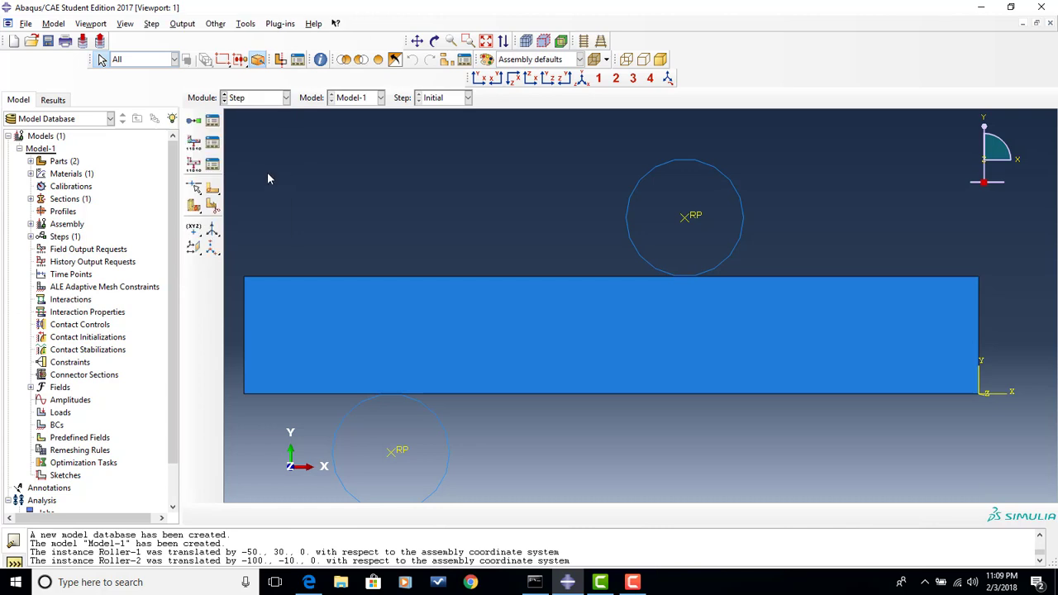
{"action": "left_click", "coordinate": [192, 122]}
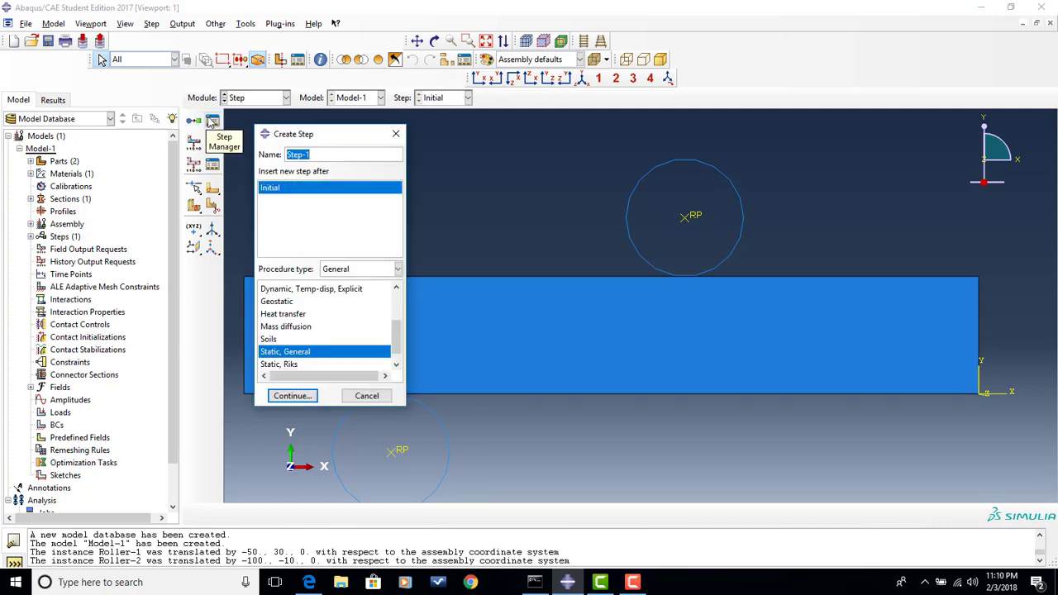
{"action": "type", "text": "Bend"}
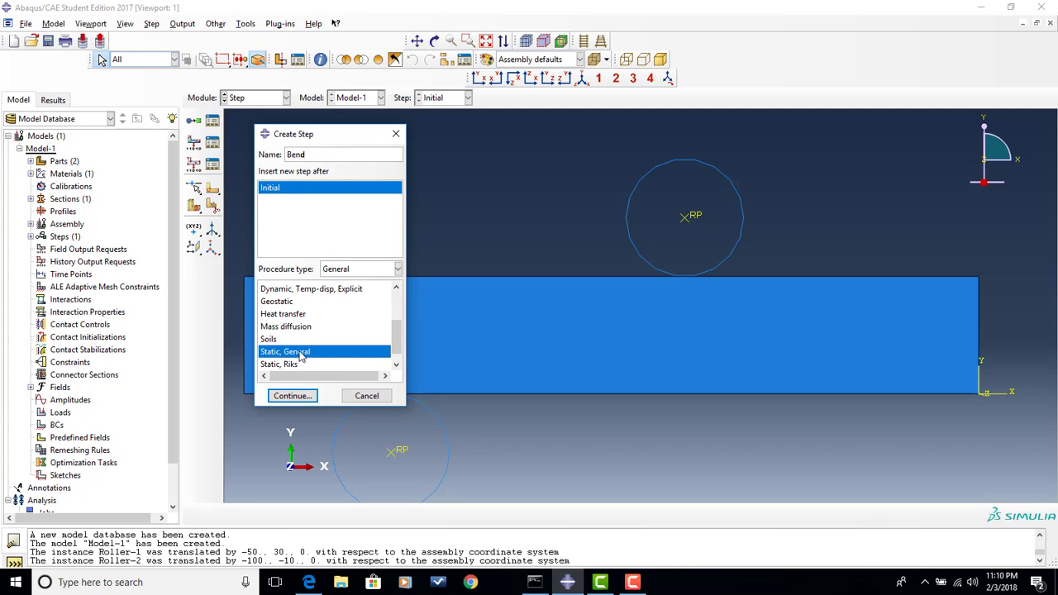
{"action": "left_click", "coordinate": [301, 398]}
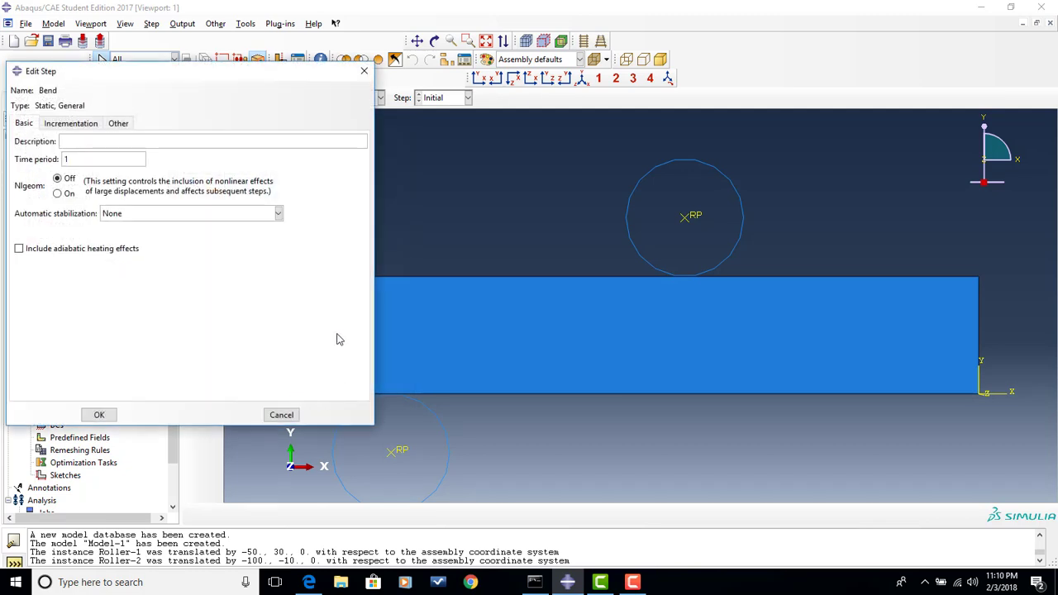
- Set the Bend step's initial and maximum increment sizes to 0.1 and save the step
{"action": "left_click", "coordinate": [83, 124]}
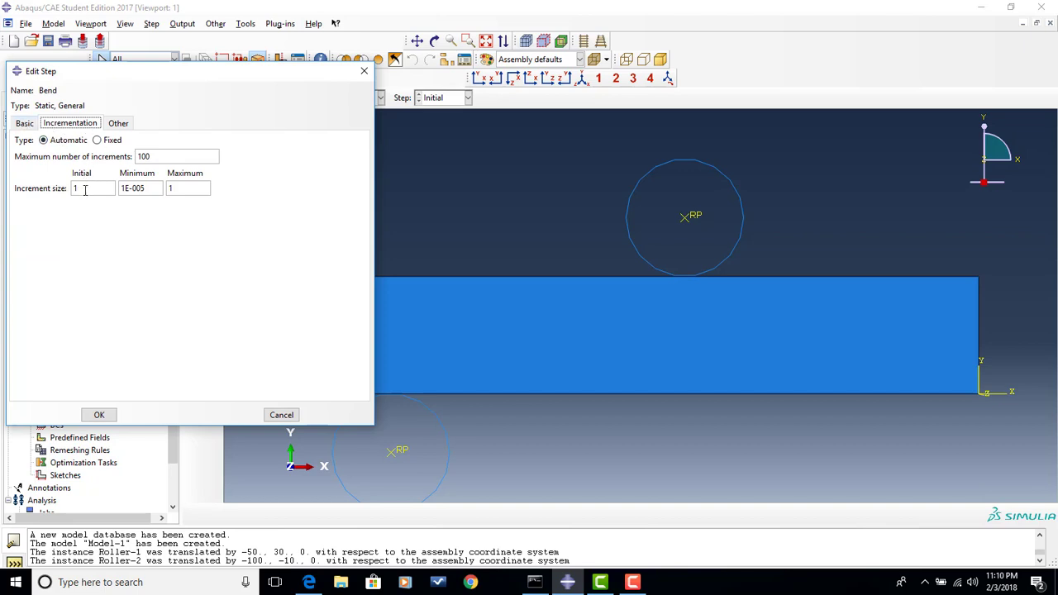
{"action": "double_click", "coordinate": [92, 187]}
{"action": "type", "text": "0.1"}
{"action": "double_click", "coordinate": [180, 188]}
{"action": "type", "text": "0.1"}
{"action": "left_click", "coordinate": [22, 126]}
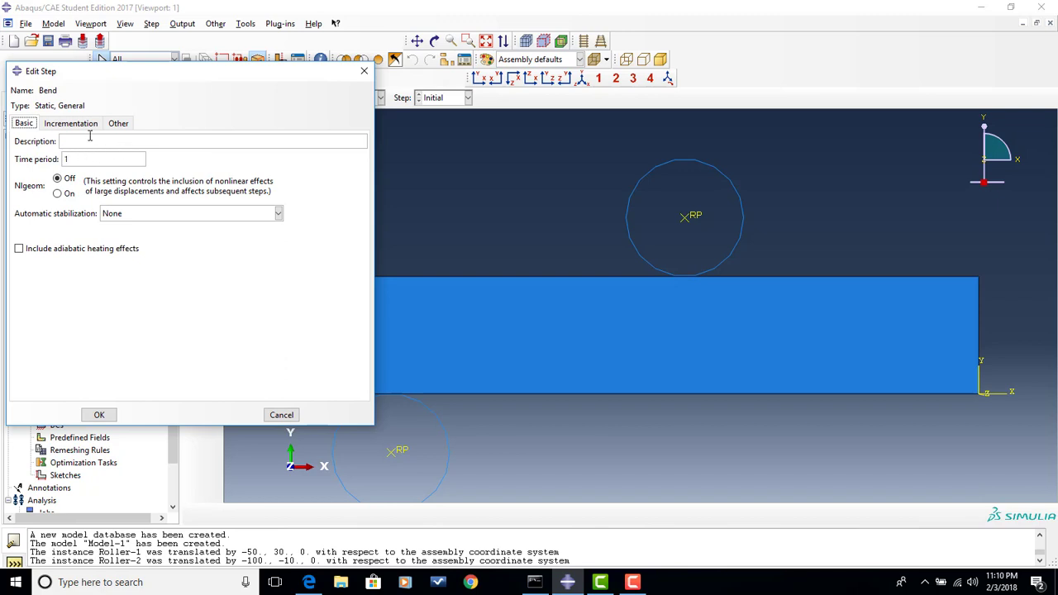
{"action": "left_click", "coordinate": [84, 122]}
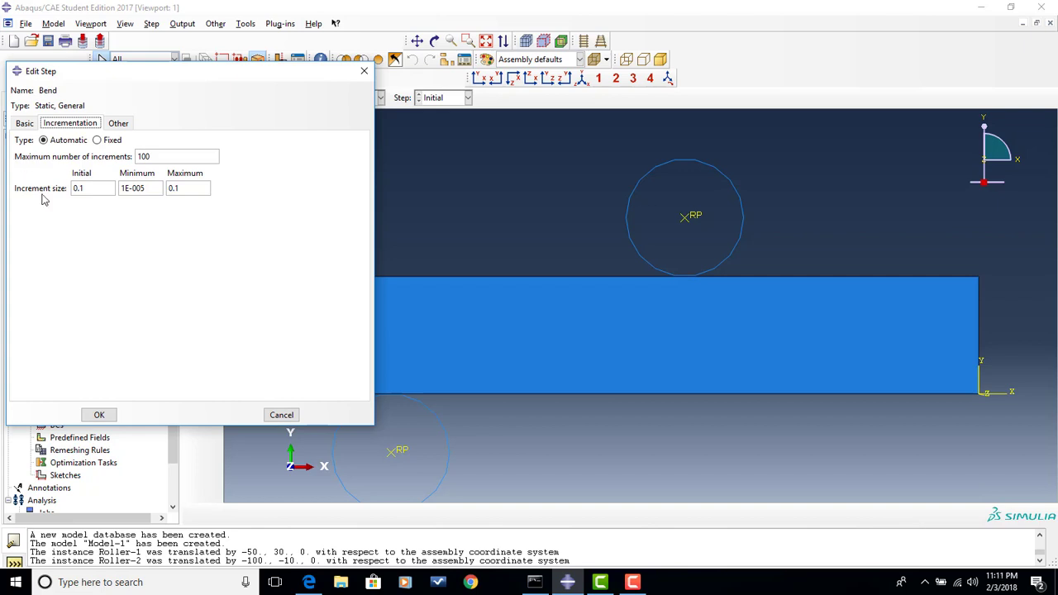
{"action": "left_click", "coordinate": [100, 414]}
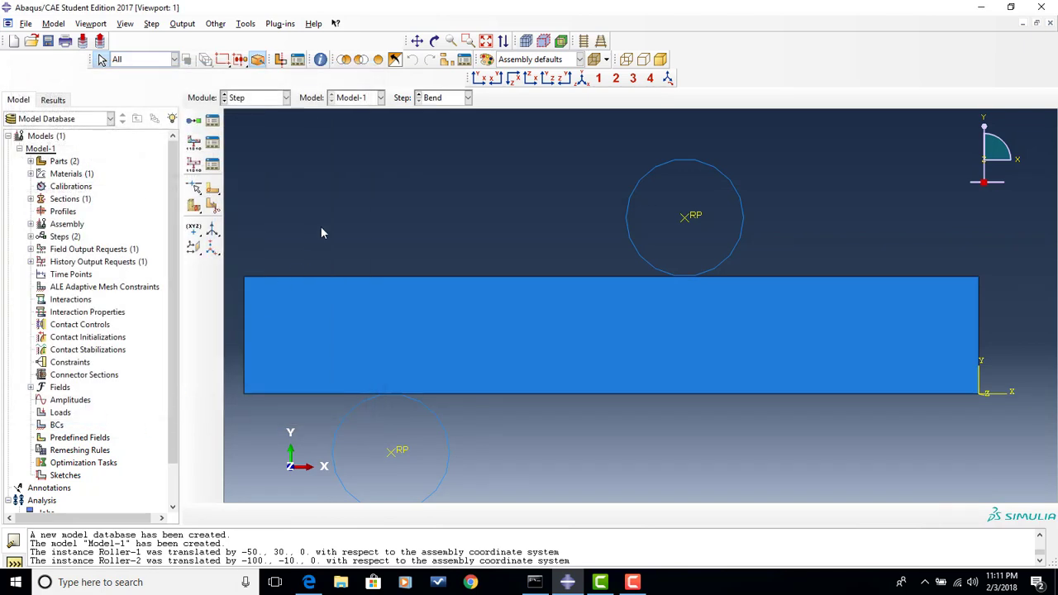
- Switch to the Interaction module and start a rigid body constraint named TopRoll
{"action": "left_click", "coordinate": [279, 99]}
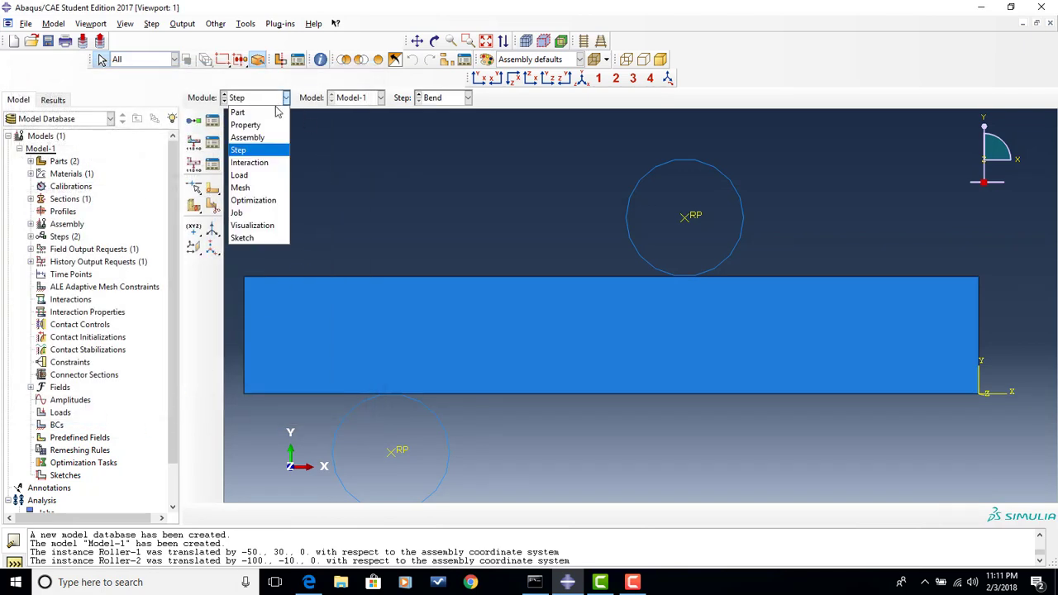
{"action": "left_click", "coordinate": [263, 162]}
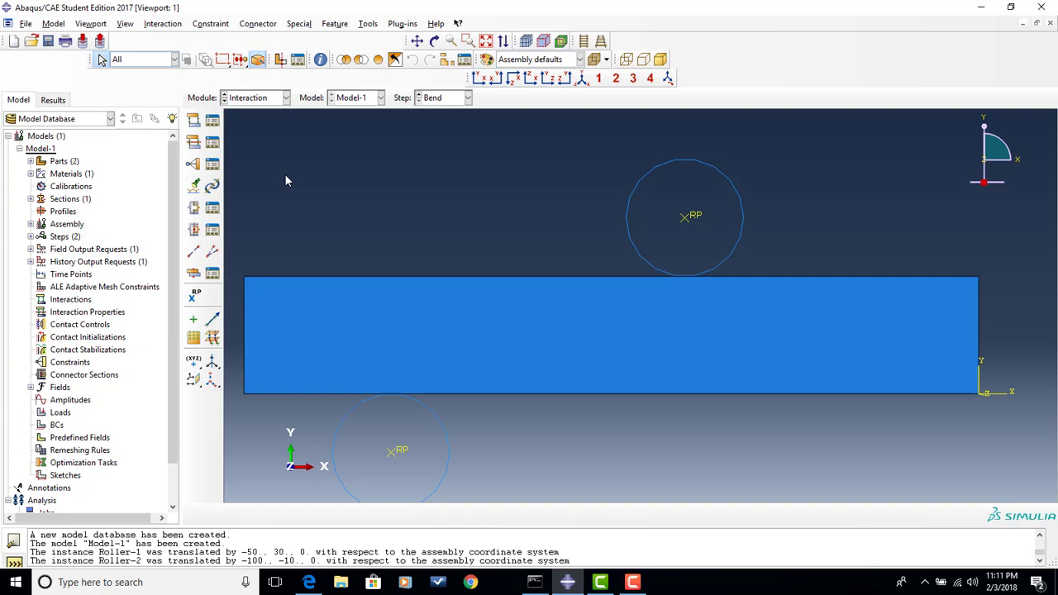
{"action": "left_click", "coordinate": [192, 166]}
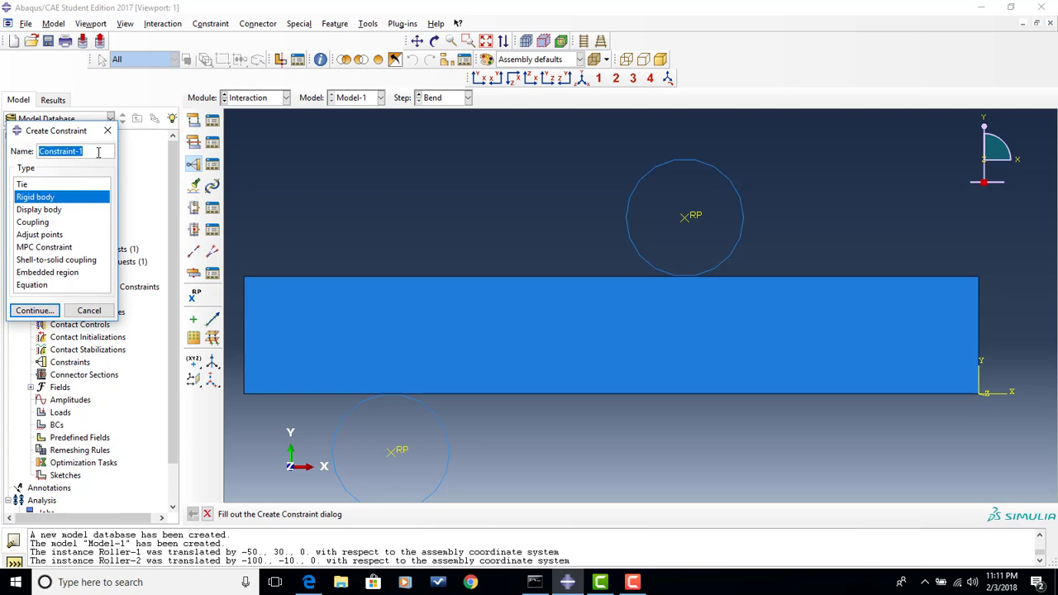
{"action": "type", "text": "TopRoll"}
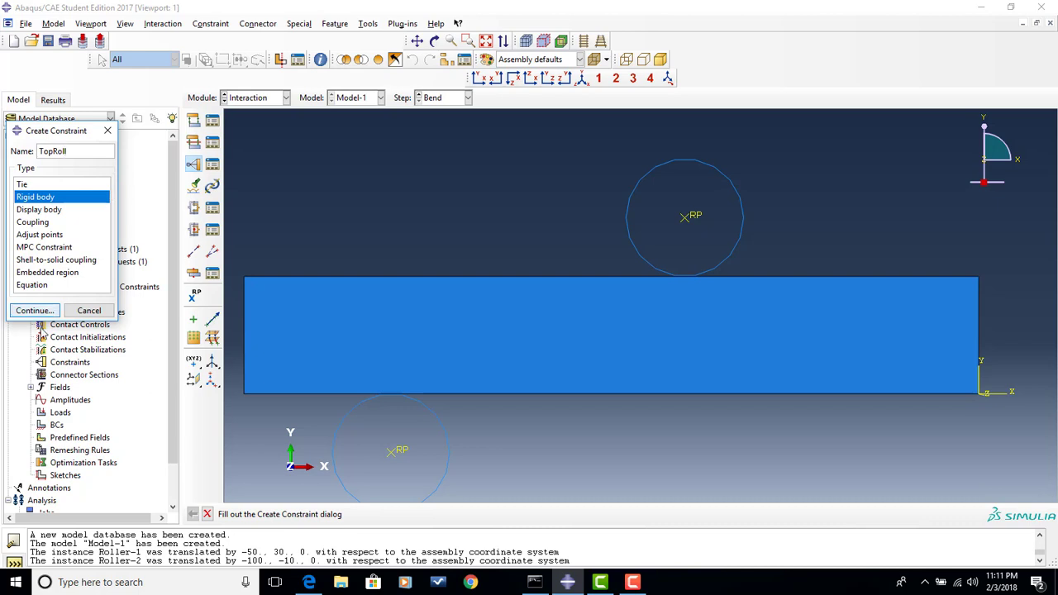
{"action": "left_click", "coordinate": [35, 311]}
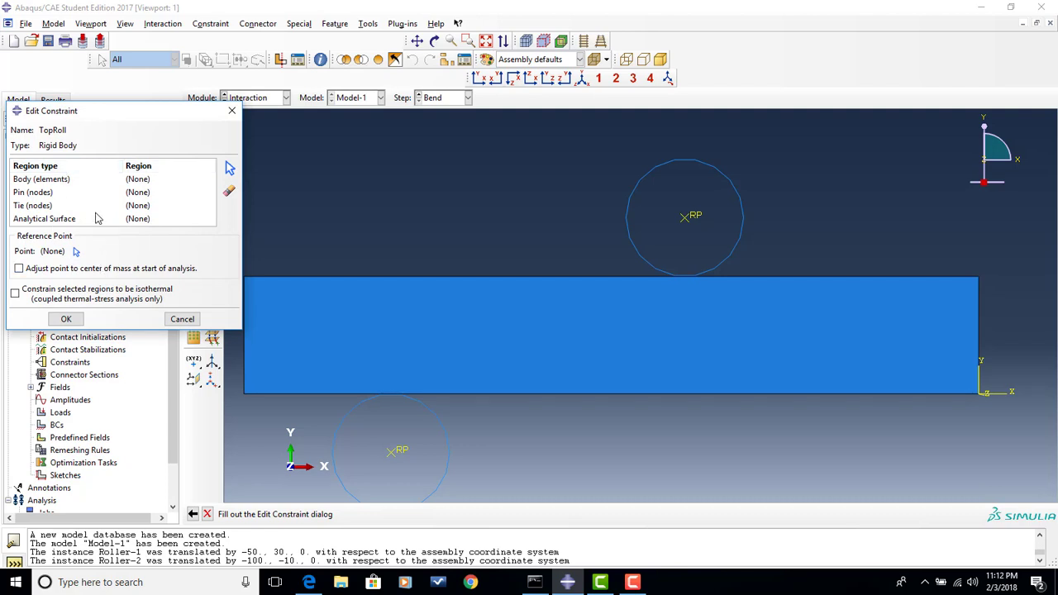
- Assign the upper roller's circle as the TopRoll body region and its center RP as the reference point
{"action": "left_click", "coordinate": [59, 182]}
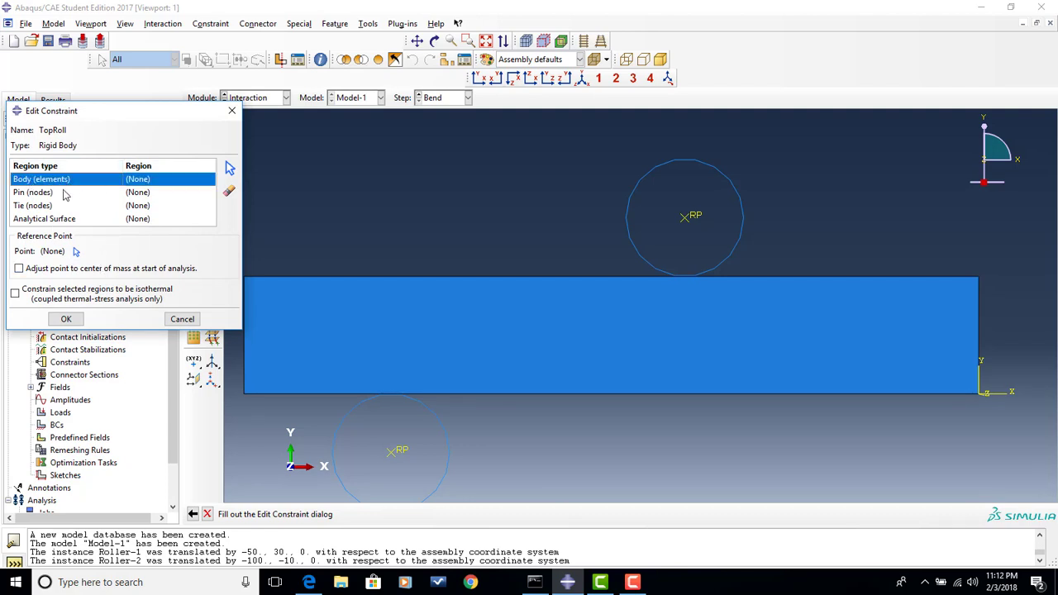
{"action": "left_click", "coordinate": [229, 169]}
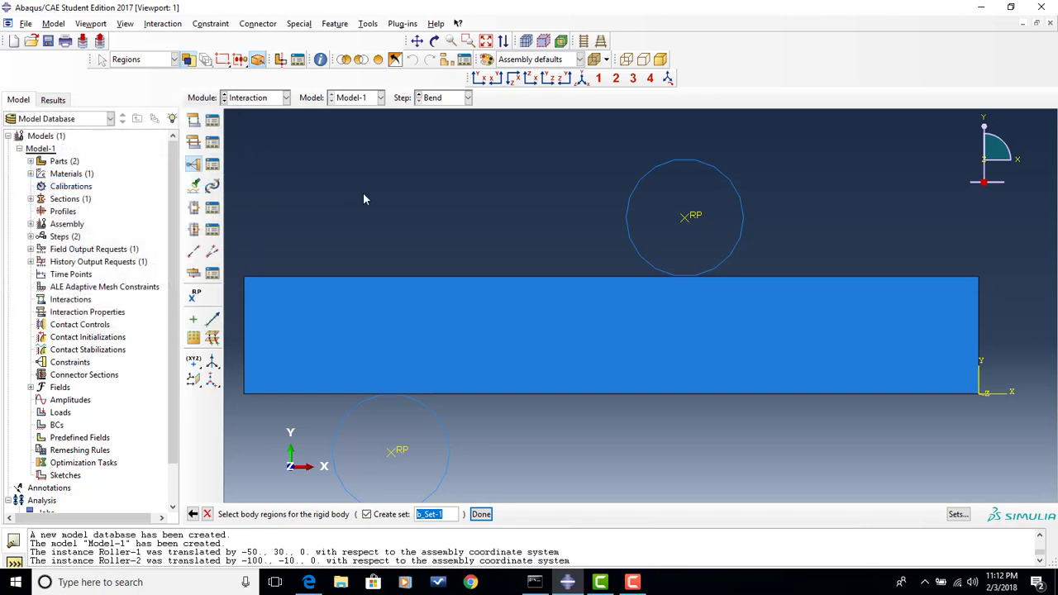
{"action": "left_click", "coordinate": [660, 173]}
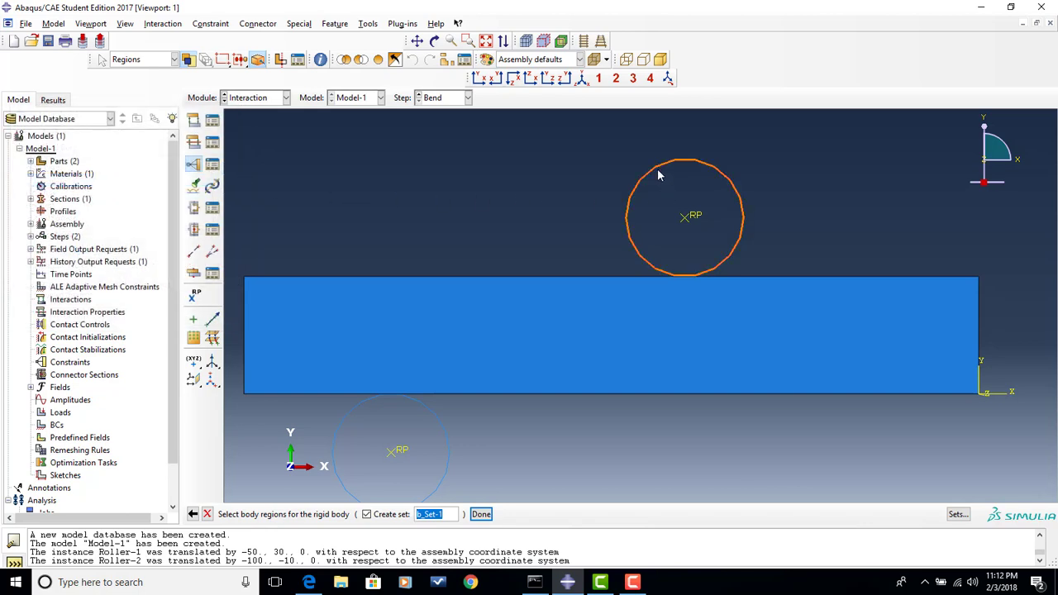
{"action": "left_click", "coordinate": [482, 513]}
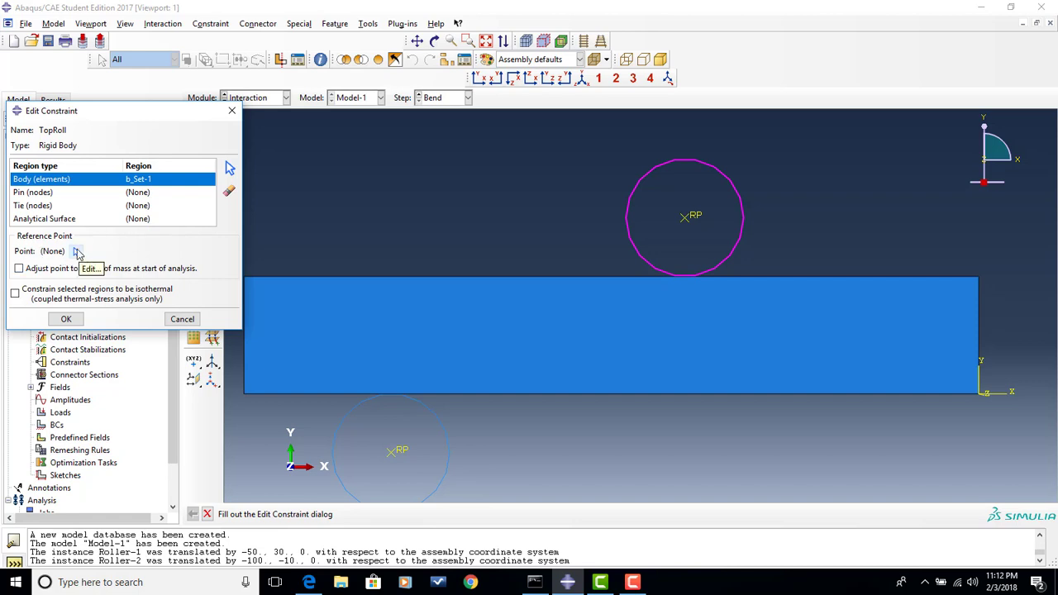
{"action": "left_click", "coordinate": [77, 250]}
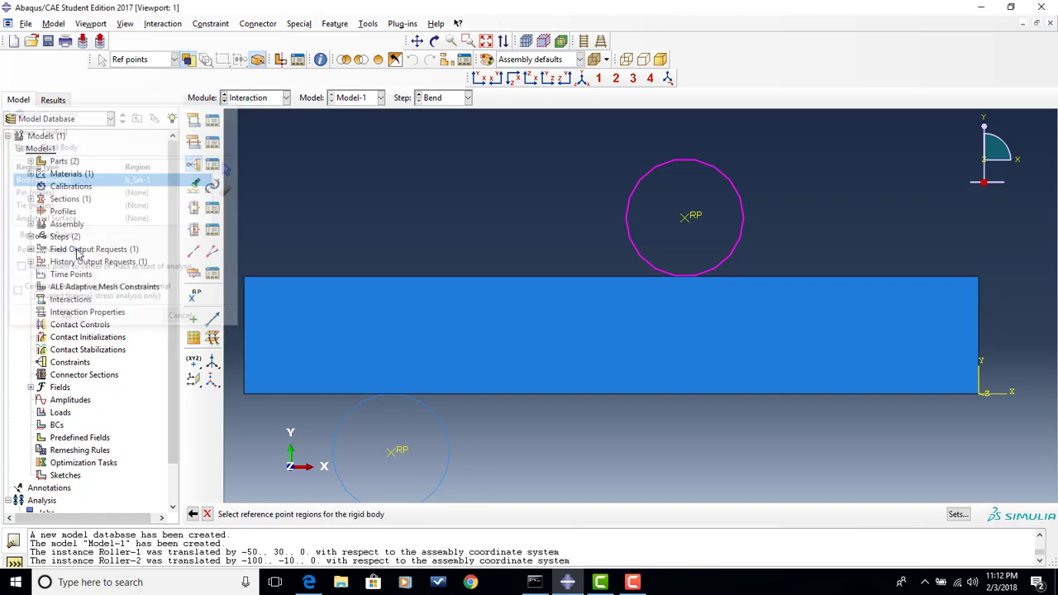
{"action": "left_click", "coordinate": [687, 217]}
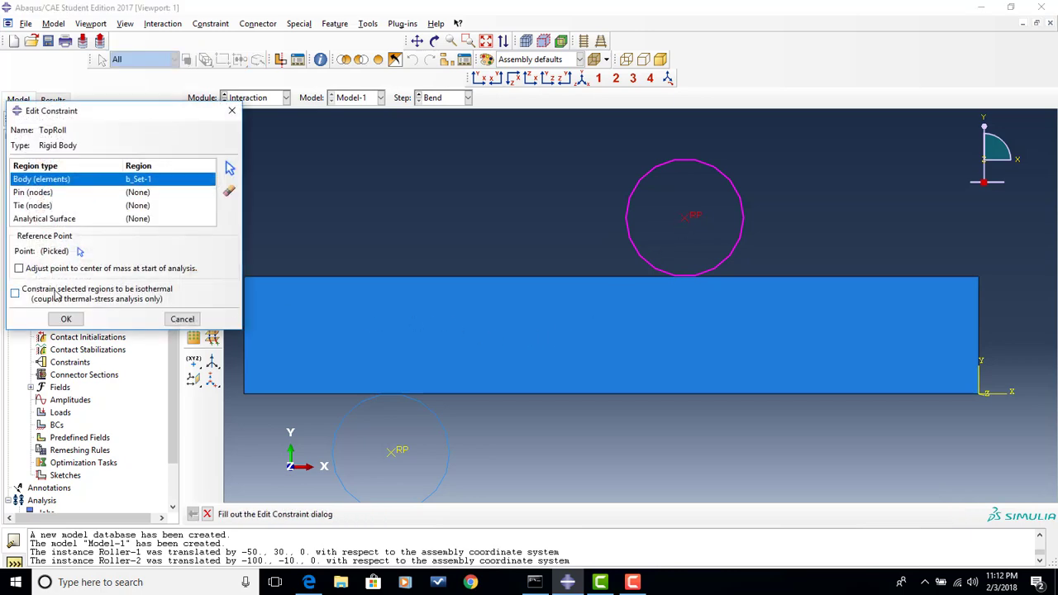
{"action": "left_click", "coordinate": [67, 318]}
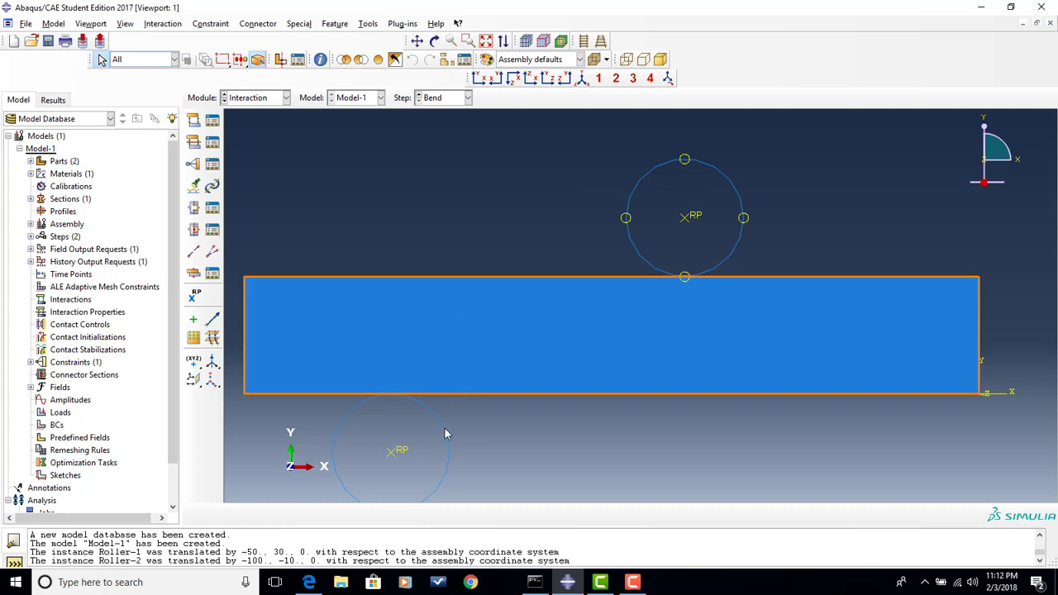
- Start a second rigid body constraint named BottomRoll
{"action": "left_click", "coordinate": [191, 164]}
{"action": "left_click", "coordinate": [71, 197]}
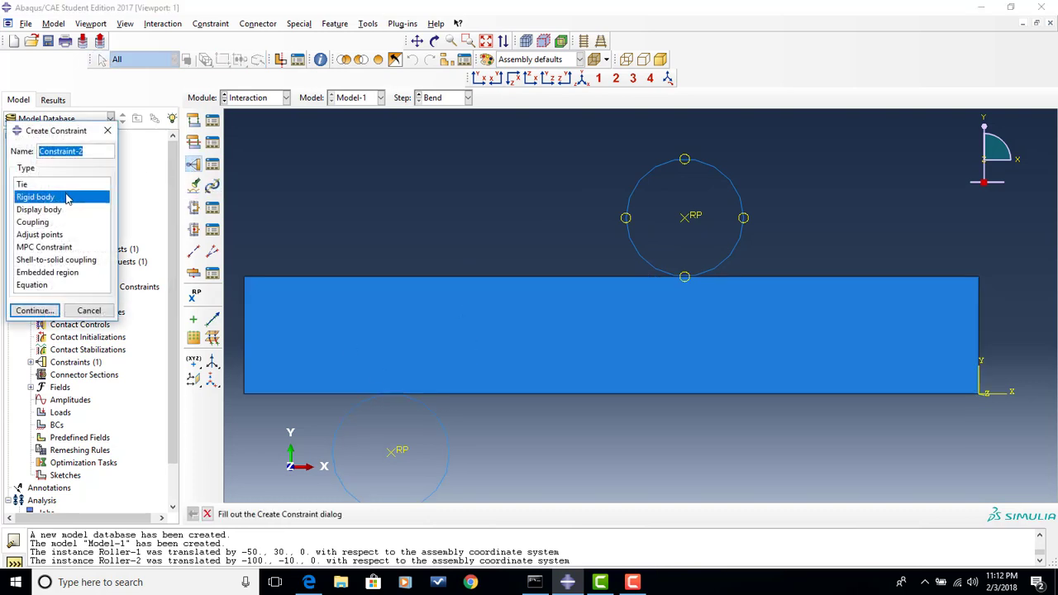
{"action": "type", "text": "Bot"}
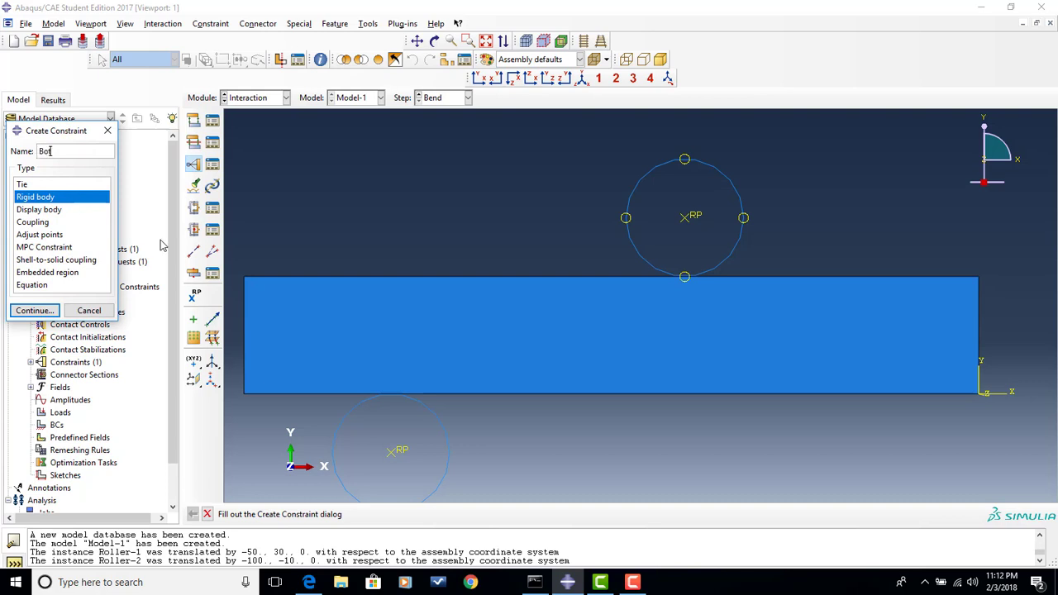
{"action": "type", "text": "tomRoll"}
{"action": "key", "text": "Return"}
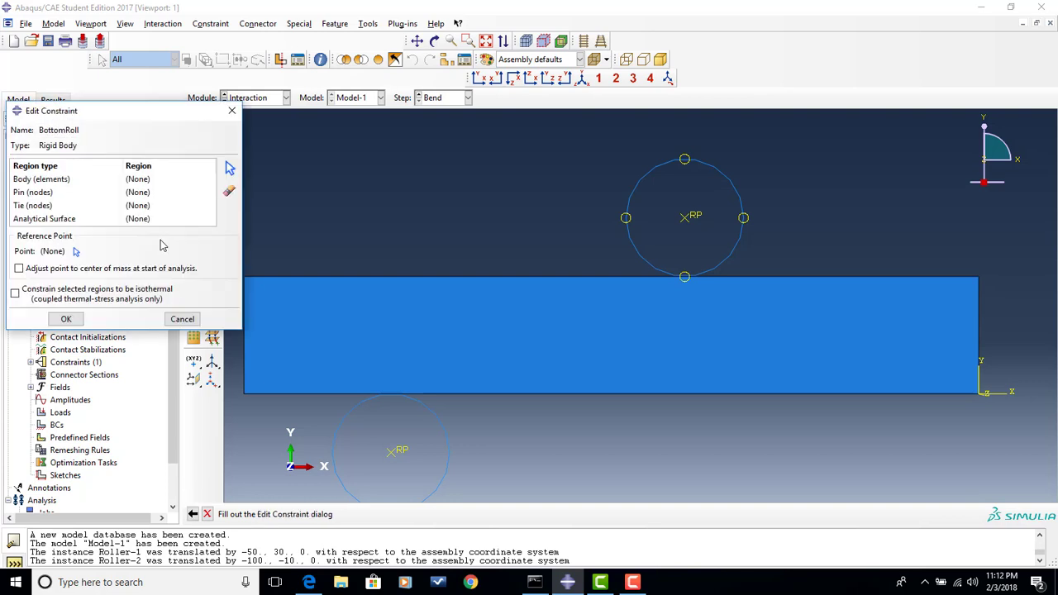
- Assign the lower roller's circle as the BottomRoll body region and its center RP as the reference point
{"action": "left_click", "coordinate": [50, 180]}
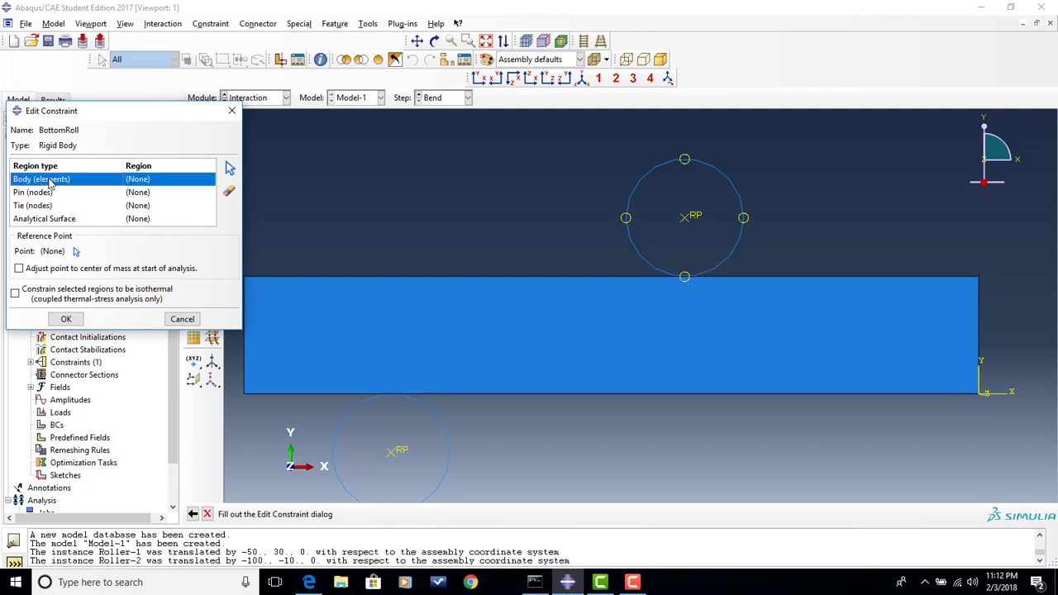
{"action": "left_click", "coordinate": [230, 168]}
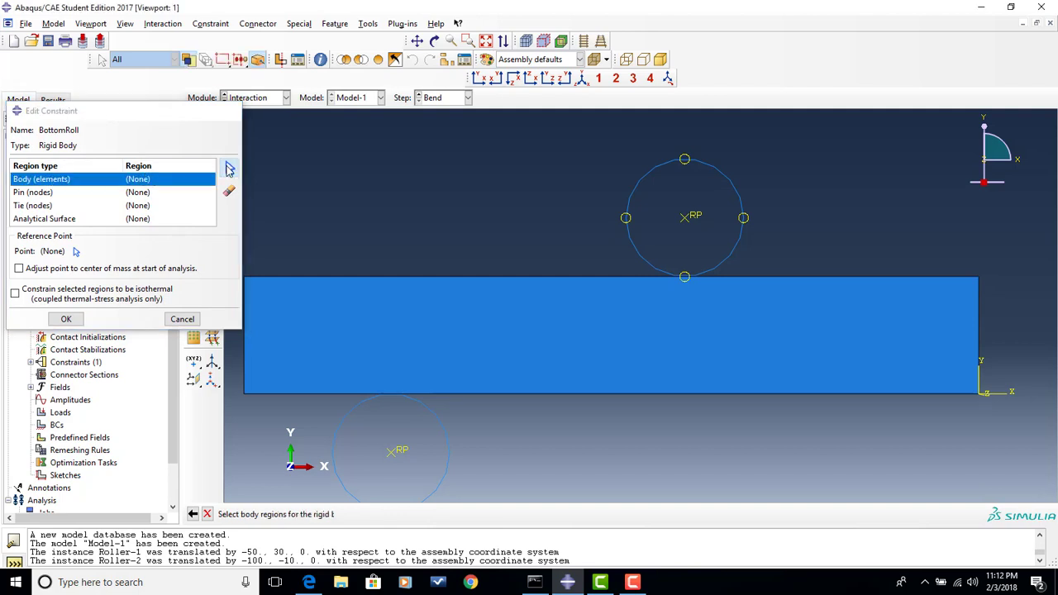
{"action": "left_click", "coordinate": [441, 426]}
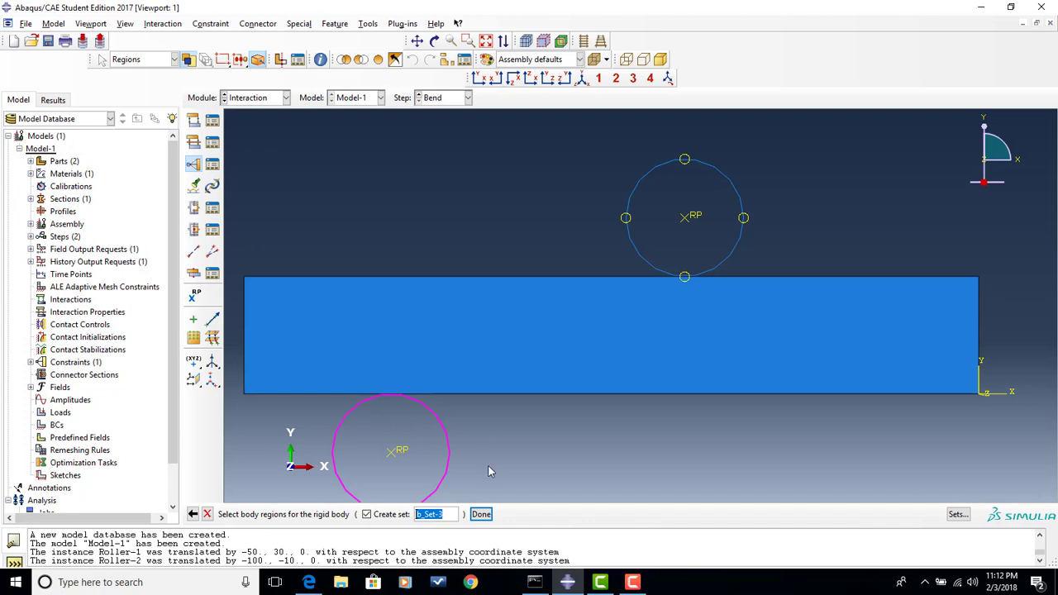
{"action": "left_click", "coordinate": [481, 514]}
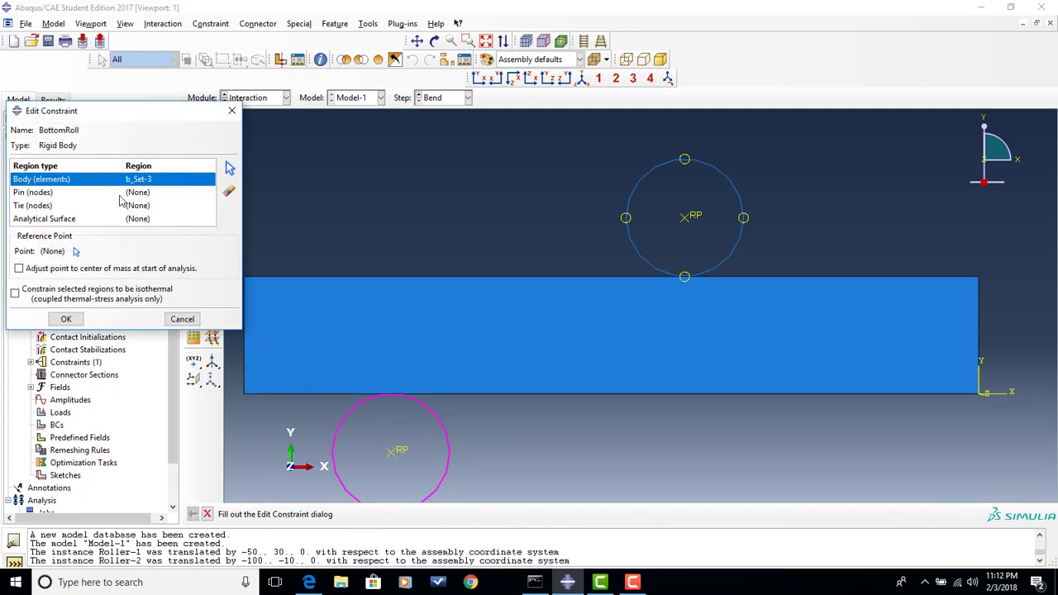
{"action": "left_click", "coordinate": [75, 250]}
{"action": "left_click", "coordinate": [394, 454]}
{"action": "left_click", "coordinate": [62, 319]}
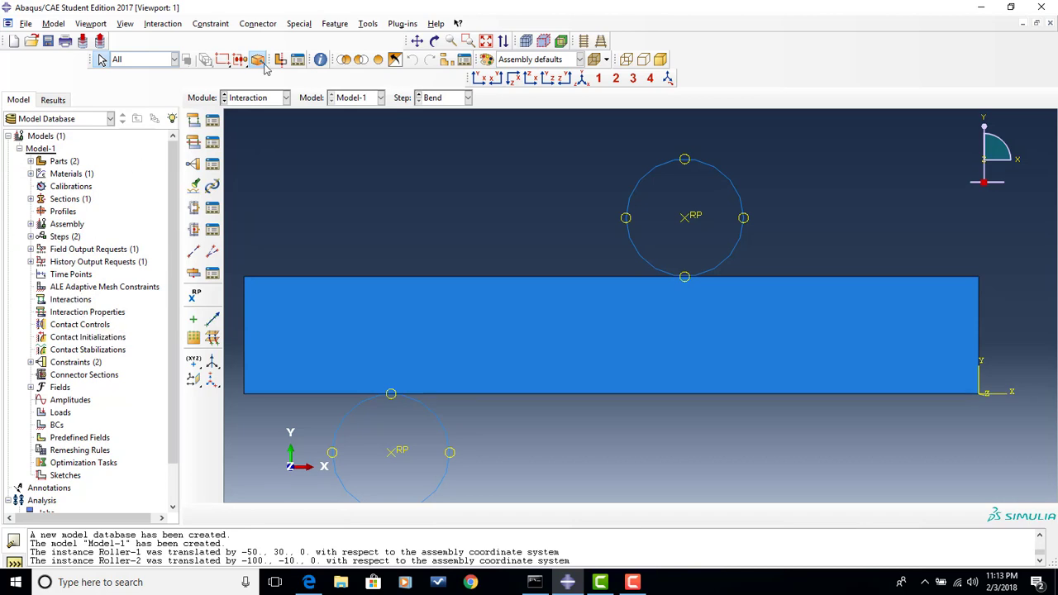
- Start a General contact (Standard) interaction named Contact in the Initial step
{"action": "left_click", "coordinate": [195, 122]}
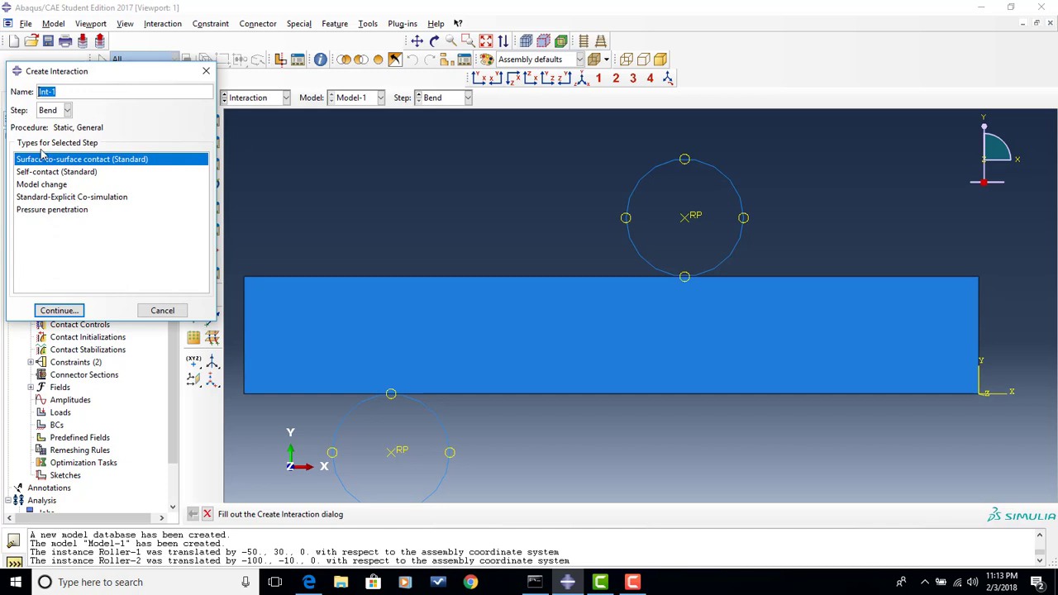
{"action": "type", "text": "Contact"}
{"action": "left_click", "coordinate": [67, 111]}
{"action": "left_click", "coordinate": [63, 121]}
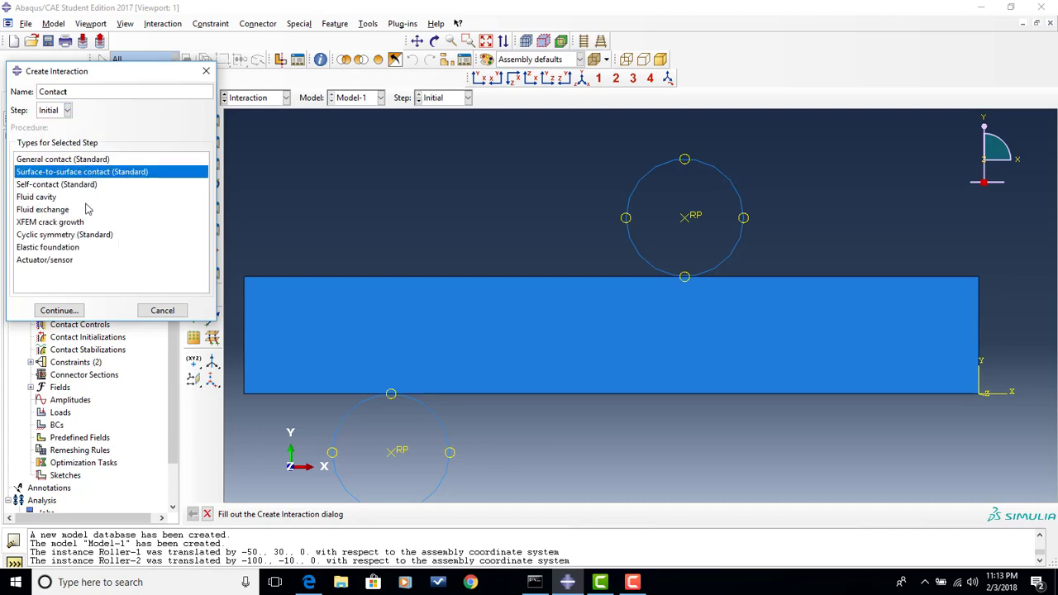
{"action": "left_click", "coordinate": [71, 161]}
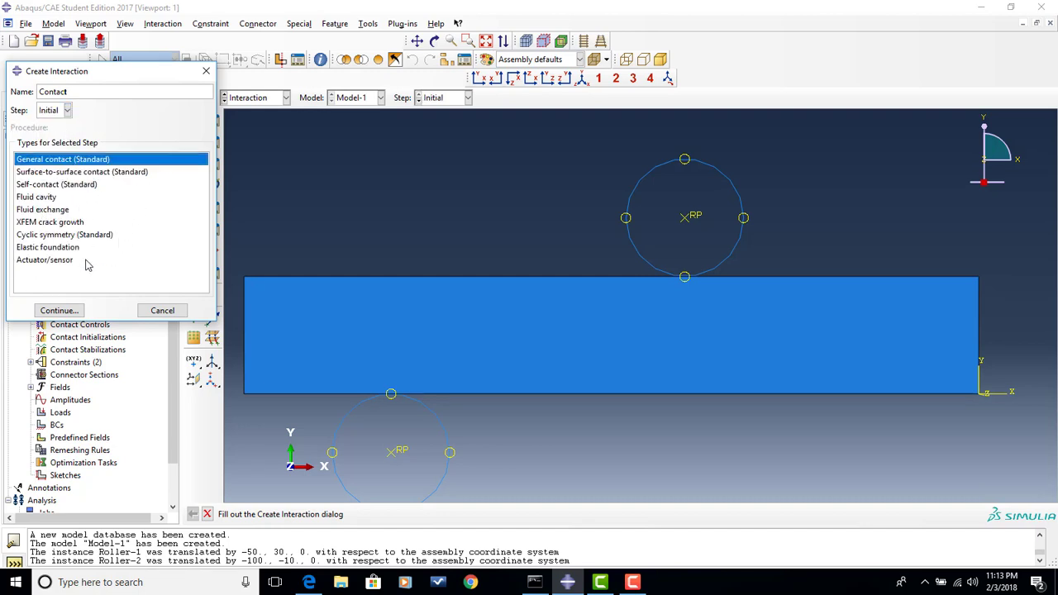
{"action": "left_click", "coordinate": [65, 312]}
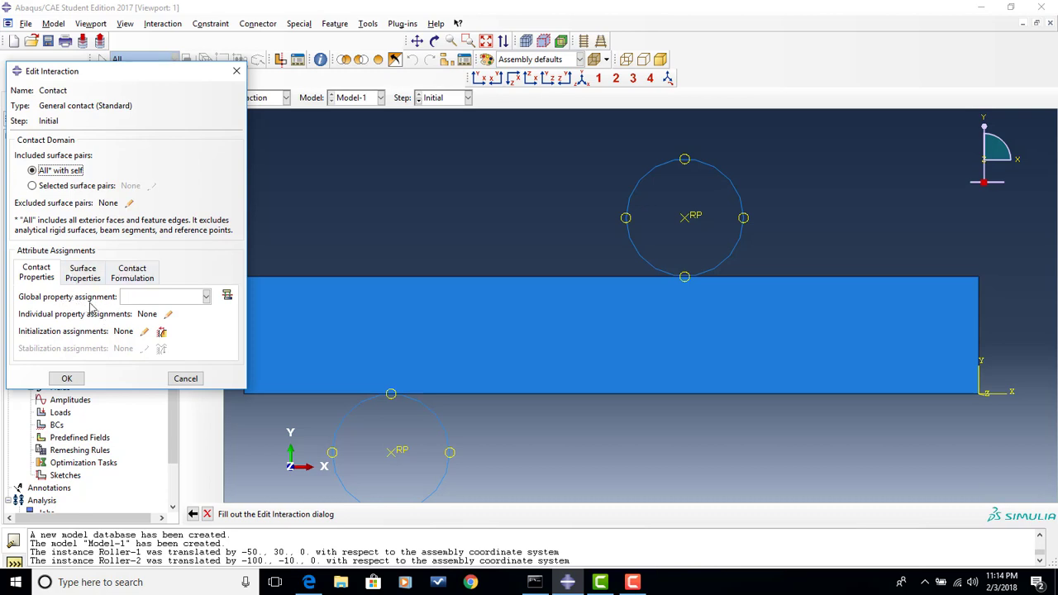
- Create a Contact interaction property named Contact with Frictionless tangential behavior
{"action": "left_click", "coordinate": [227, 297]}
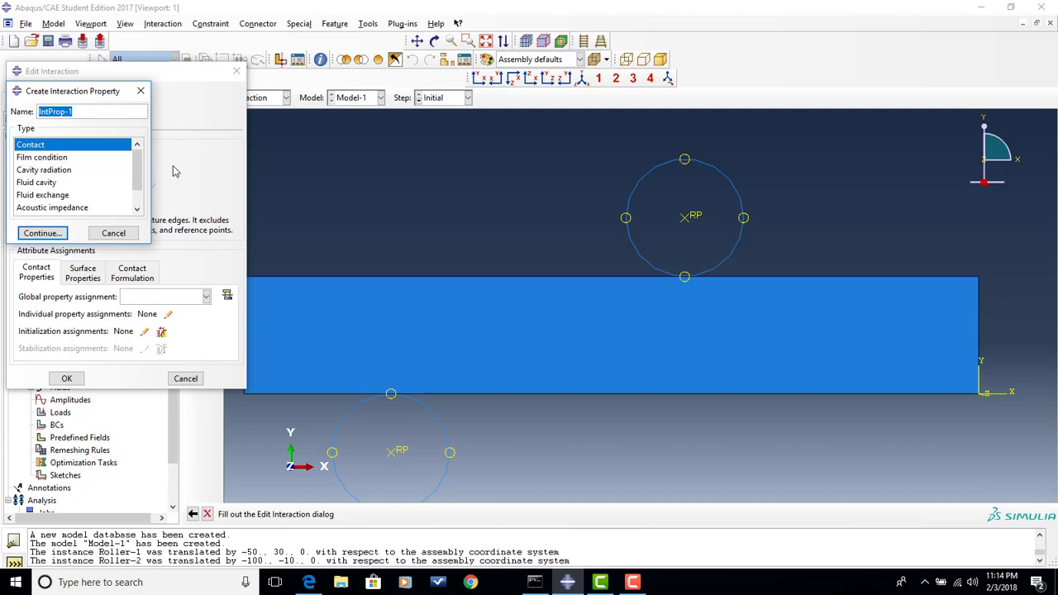
{"action": "type", "text": "Contact"}
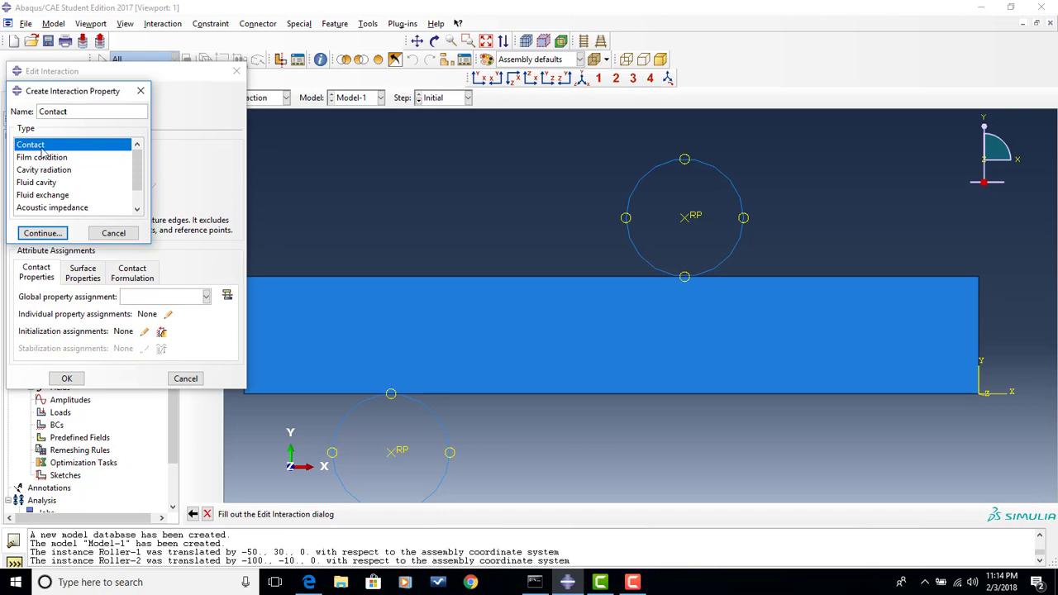
{"action": "left_click", "coordinate": [48, 235]}
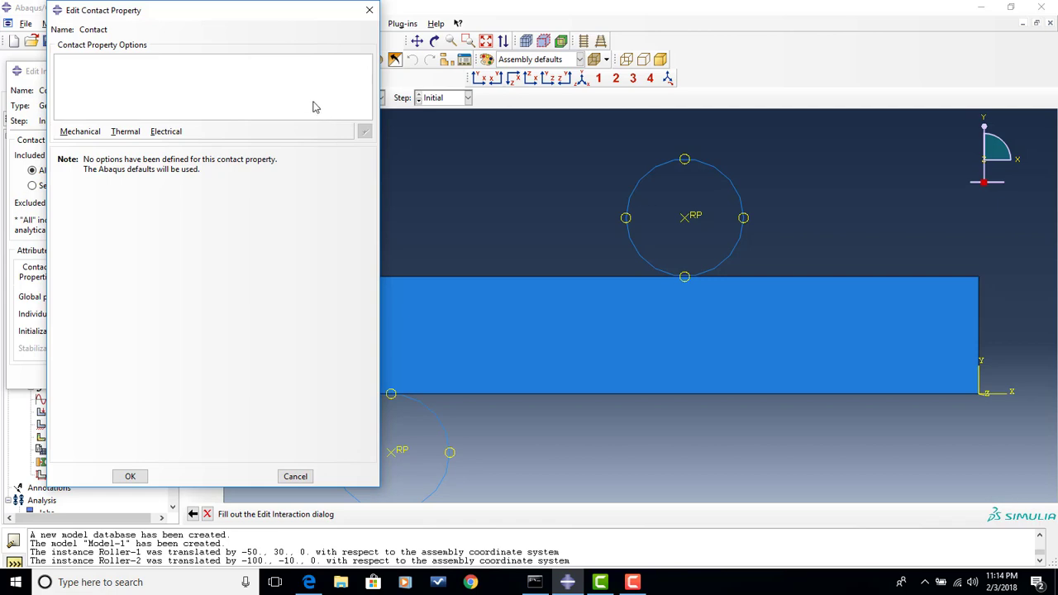
{"action": "left_click", "coordinate": [80, 131]}
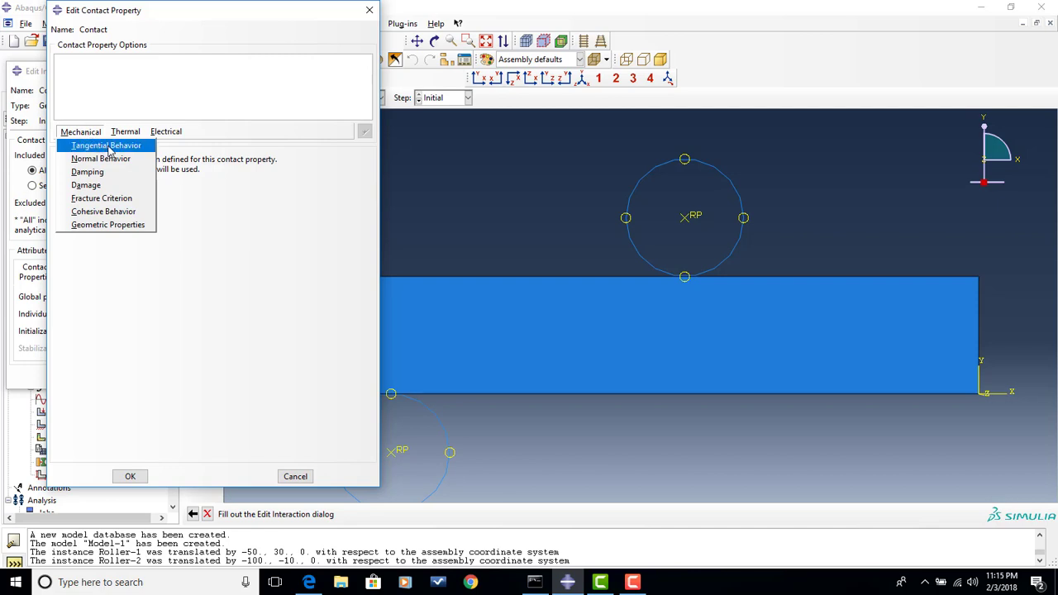
{"action": "left_click", "coordinate": [110, 147]}
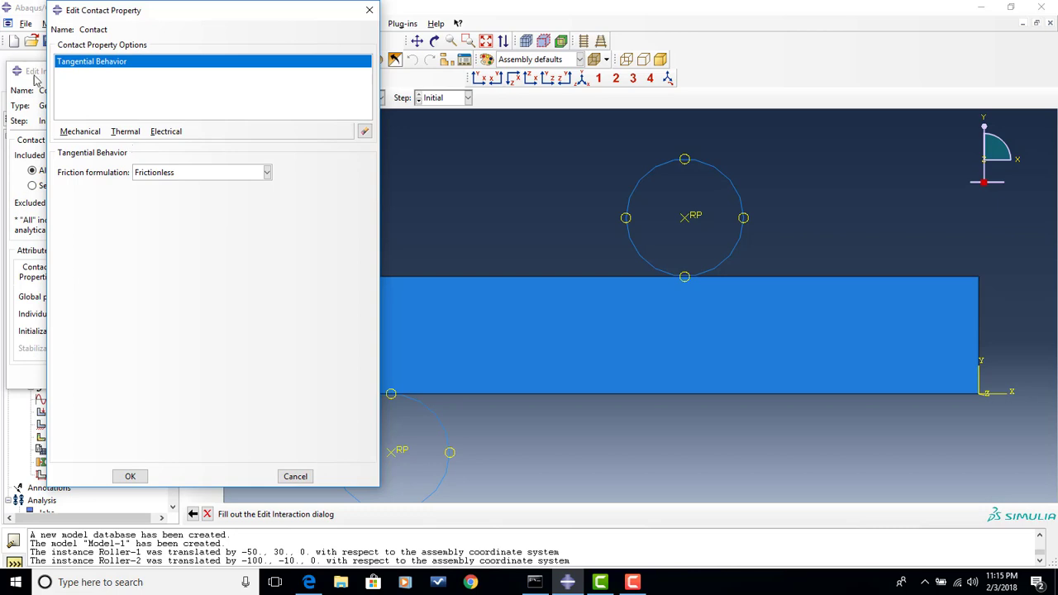
{"action": "left_click", "coordinate": [262, 172]}
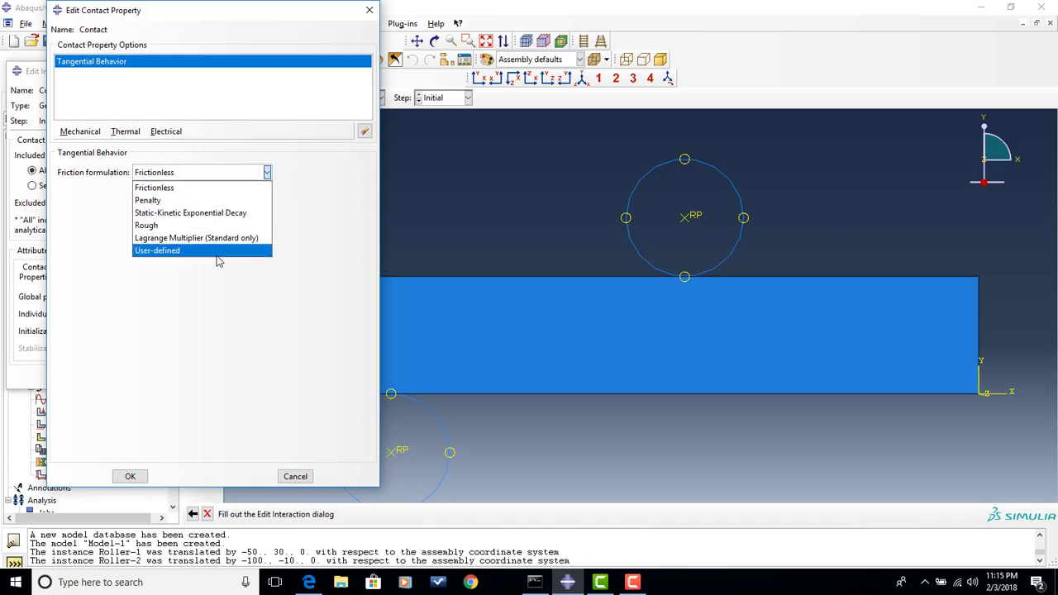
{"action": "left_click", "coordinate": [211, 192]}
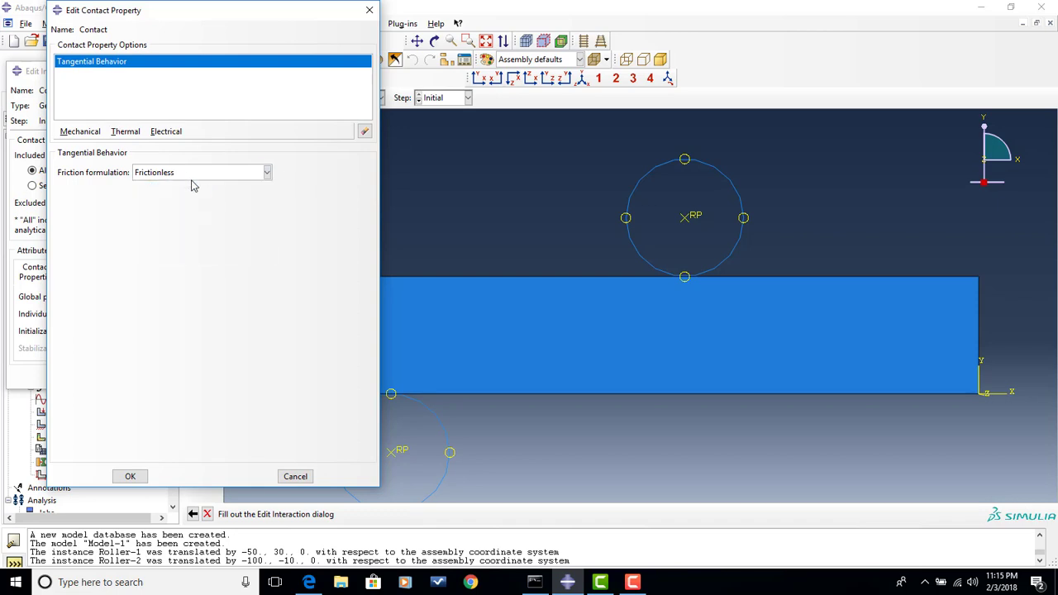
- Add normal behavior with "Hard" Contact pressure-overclosure to the contact property and save the property
{"action": "left_click", "coordinate": [80, 134]}
{"action": "left_click", "coordinate": [110, 160]}
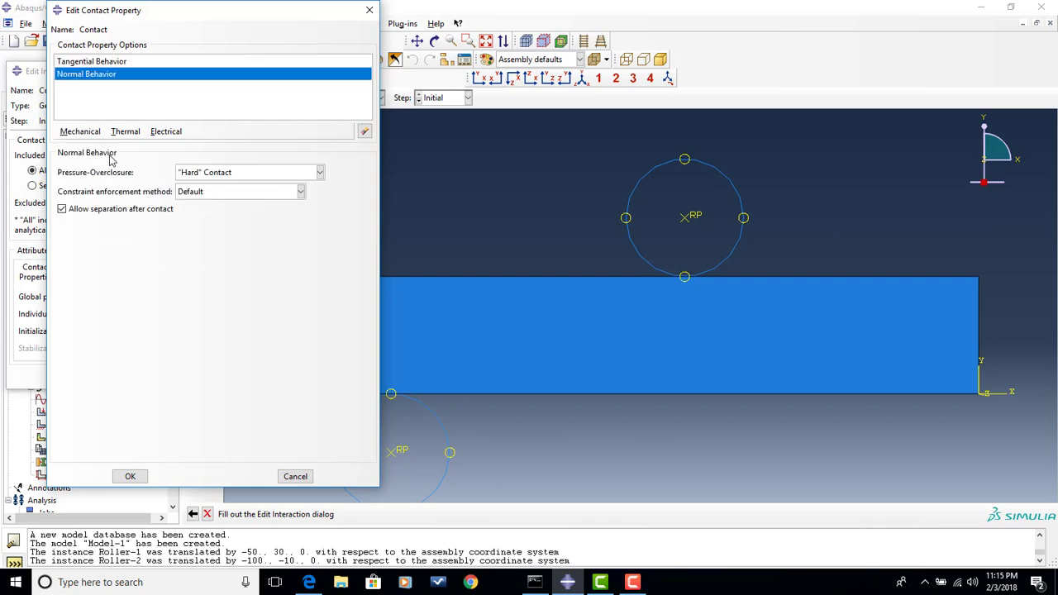
{"action": "left_click", "coordinate": [307, 173]}
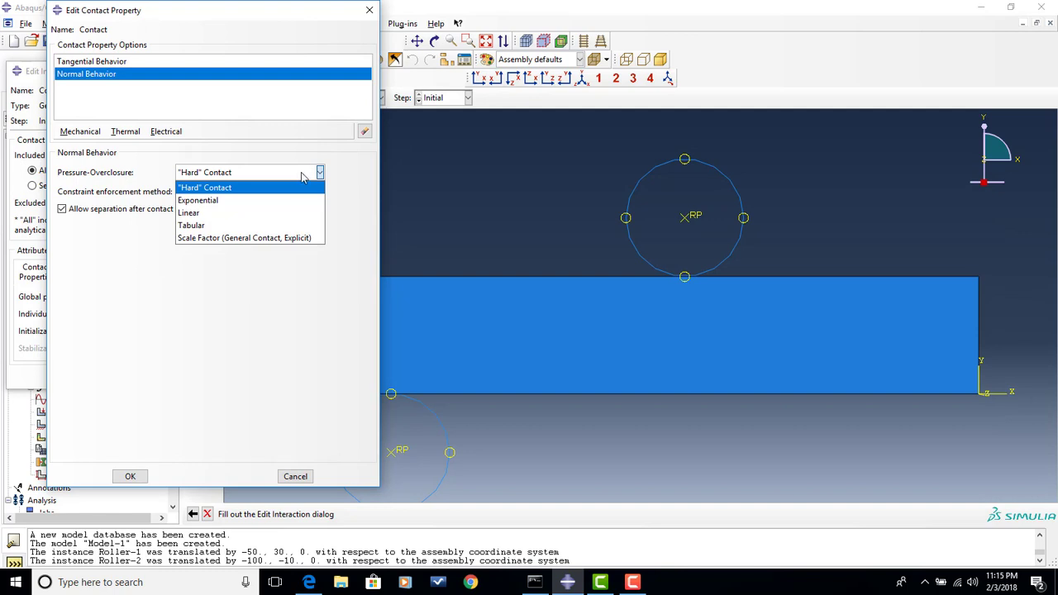
{"action": "left_click", "coordinate": [298, 187]}
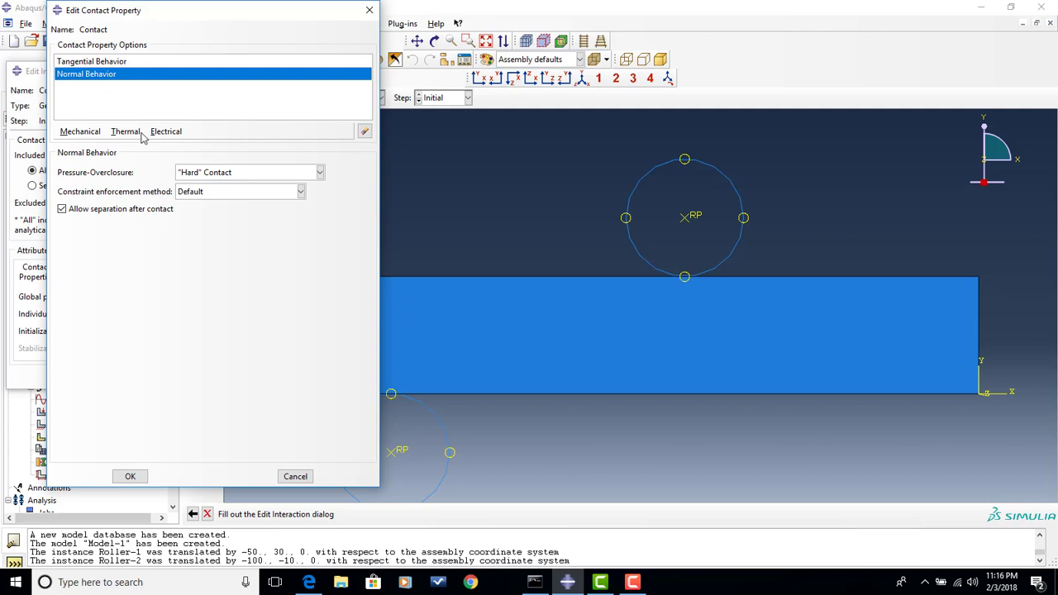
{"action": "left_click", "coordinate": [132, 476]}
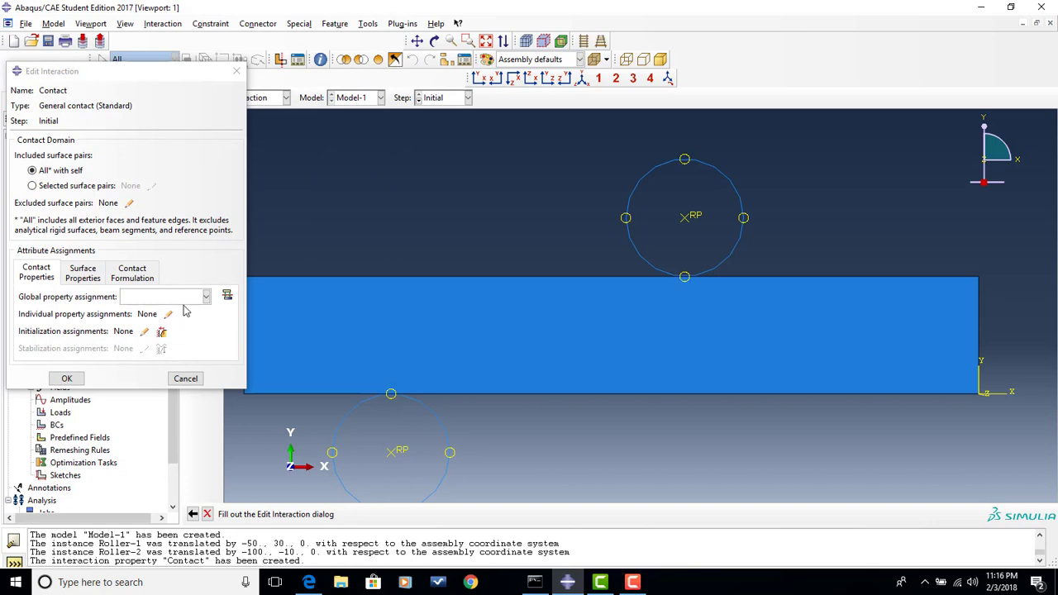
- Assign the Contact property as the interaction's global property and finish the general contact interaction
{"action": "left_click", "coordinate": [187, 297]}
{"action": "left_click", "coordinate": [181, 311]}
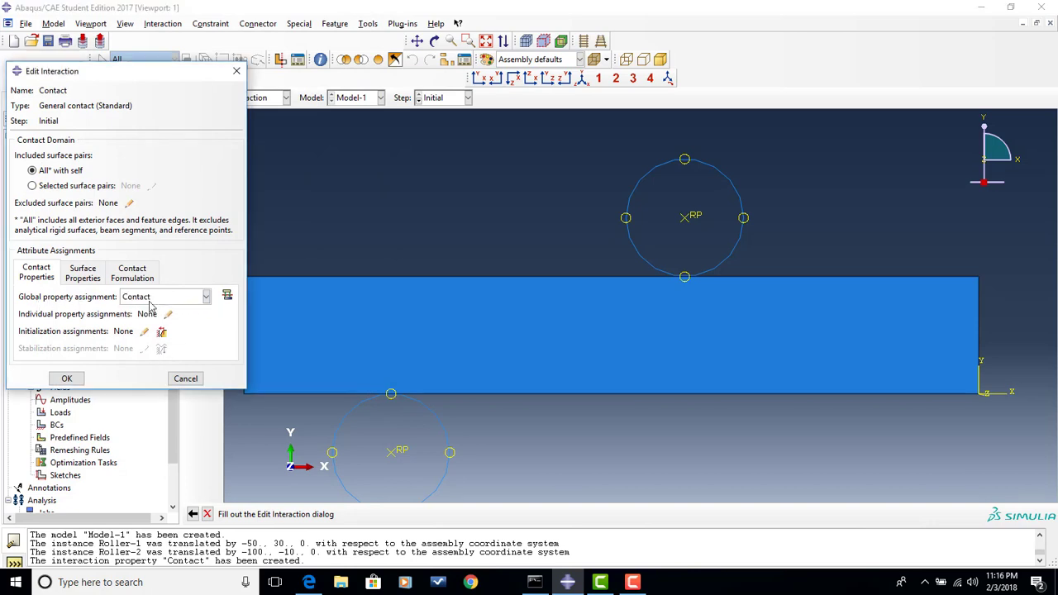
{"action": "left_click", "coordinate": [73, 378]}
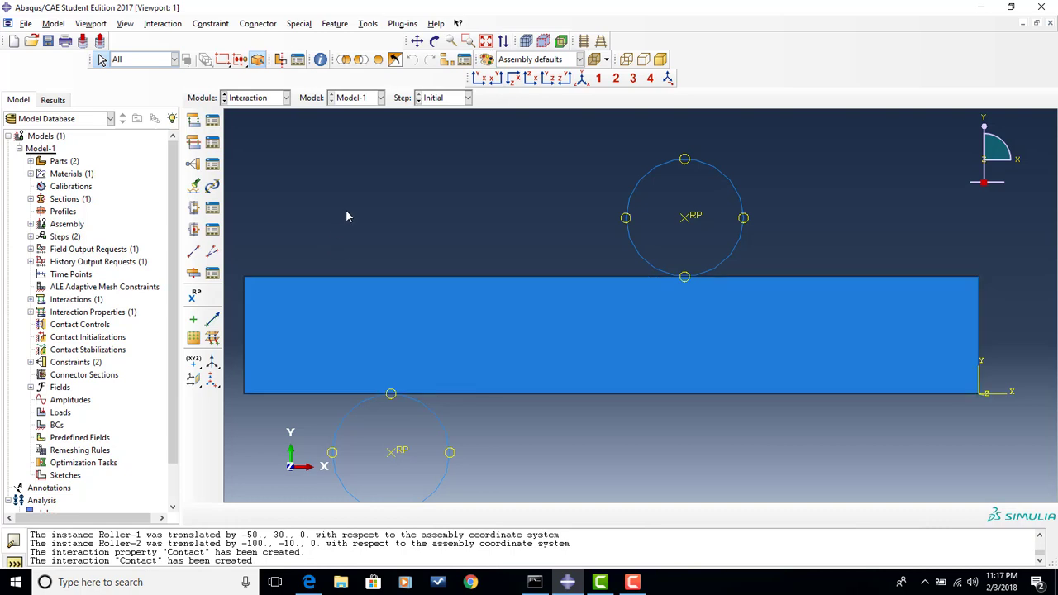
- Switch to the Load module and consult the four-point bend problem description in the workshop PDF in Edge, returning to Abaqus/CAE
{"action": "left_click", "coordinate": [286, 98]}
{"action": "left_click", "coordinate": [264, 175]}
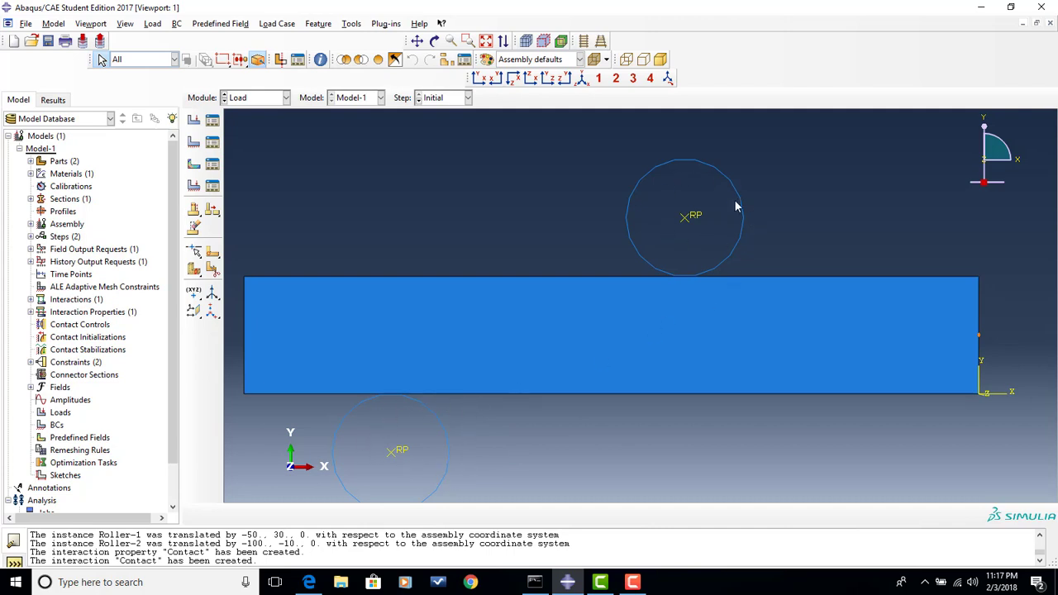
{"action": "left_click", "coordinate": [309, 583]}
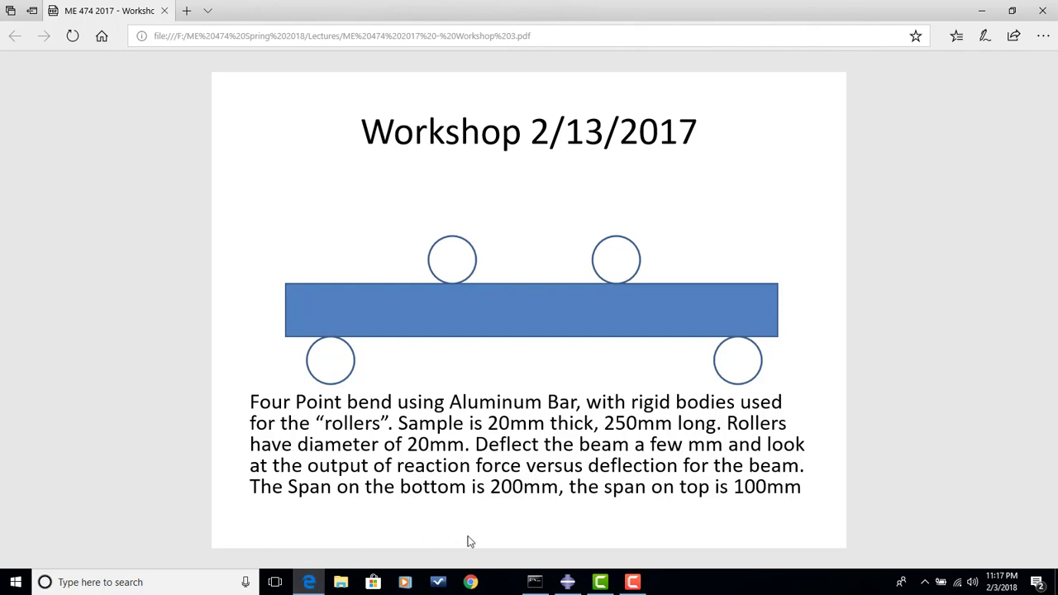
{"action": "left_click", "coordinate": [567, 582]}
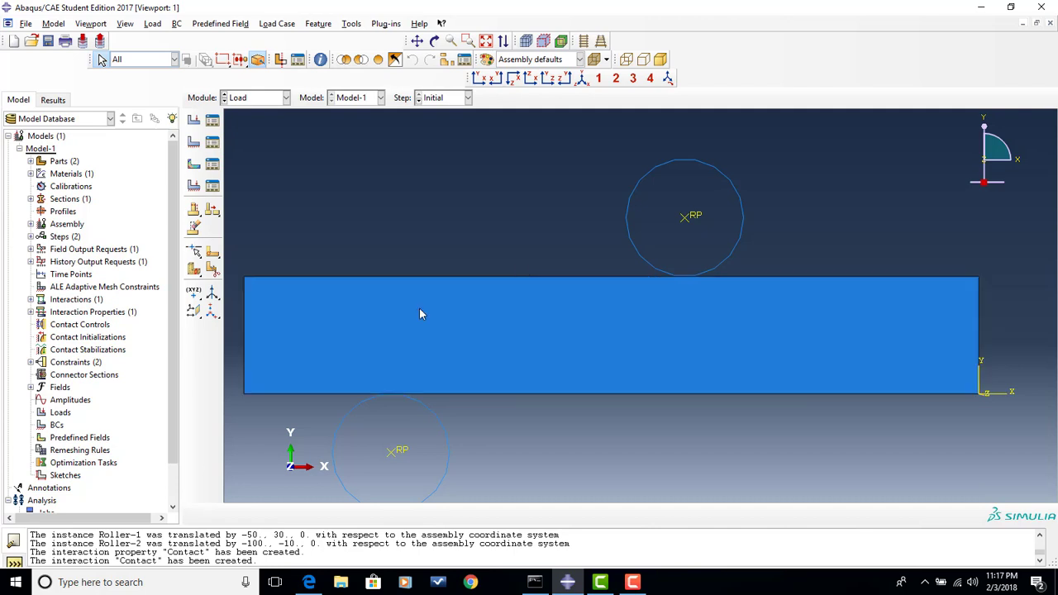
- Create a Symmetry/Antisymmetry/Encastre boundary condition named SymmX in the Initial step, applying XSYMM to the bar's right end edge
{"action": "left_click", "coordinate": [195, 145]}
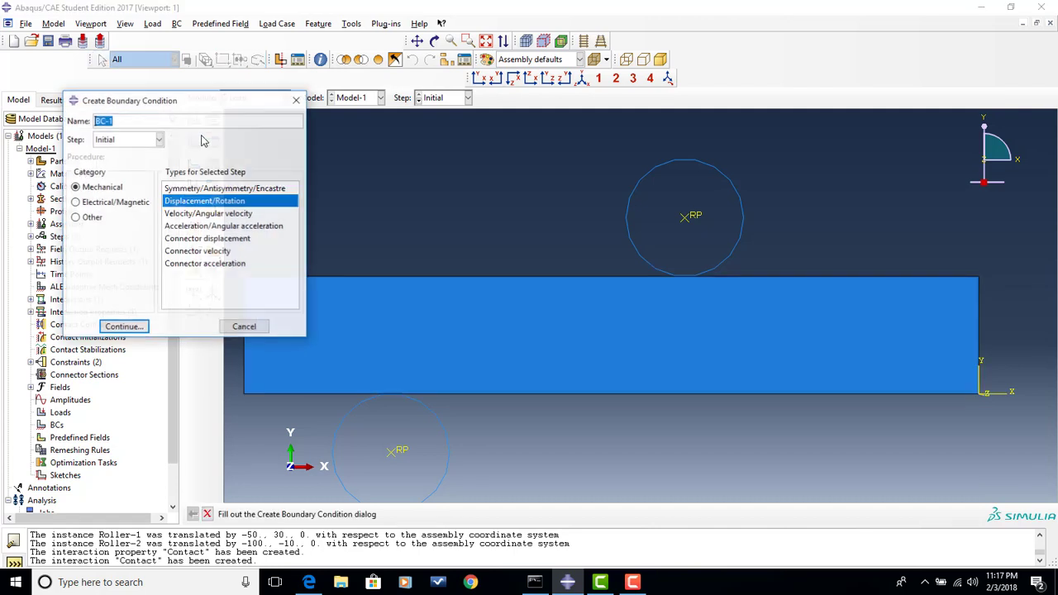
{"action": "left_click", "coordinate": [217, 190]}
{"action": "left_click", "coordinate": [153, 121]}
{"action": "left_click_drag", "start_coordinate": [73, 123], "coordinate": [18, 107]}
{"action": "type", "text": "Symme"}
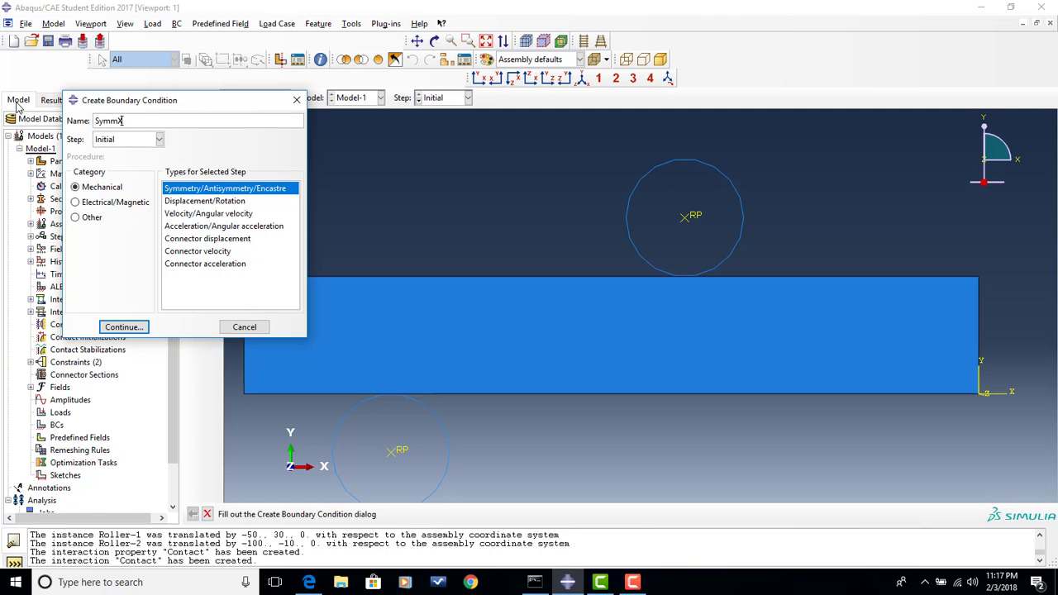
{"action": "left_click", "coordinate": [124, 327]}
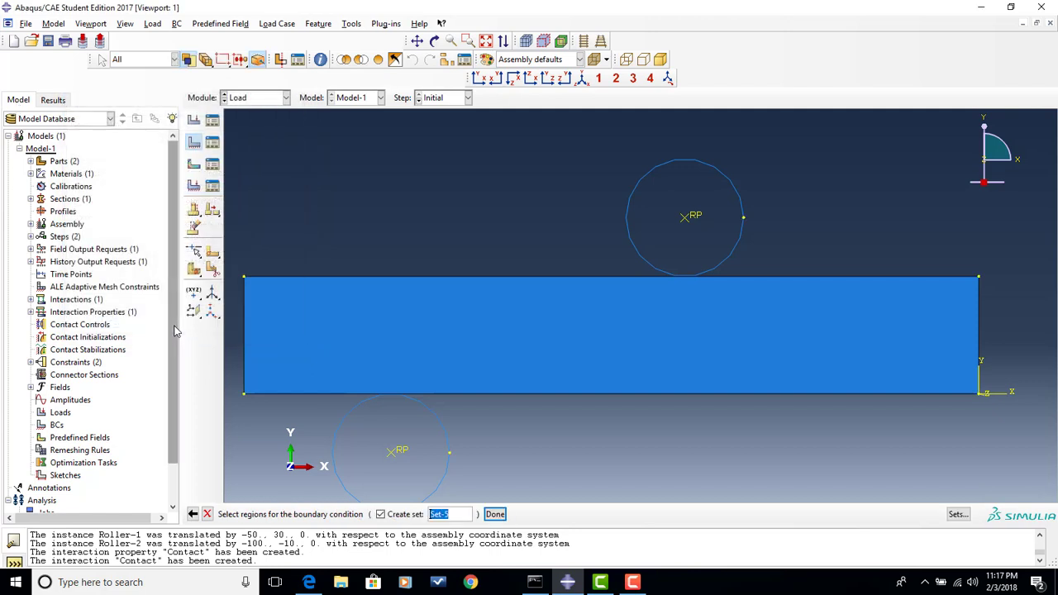
{"action": "left_click", "coordinate": [980, 337]}
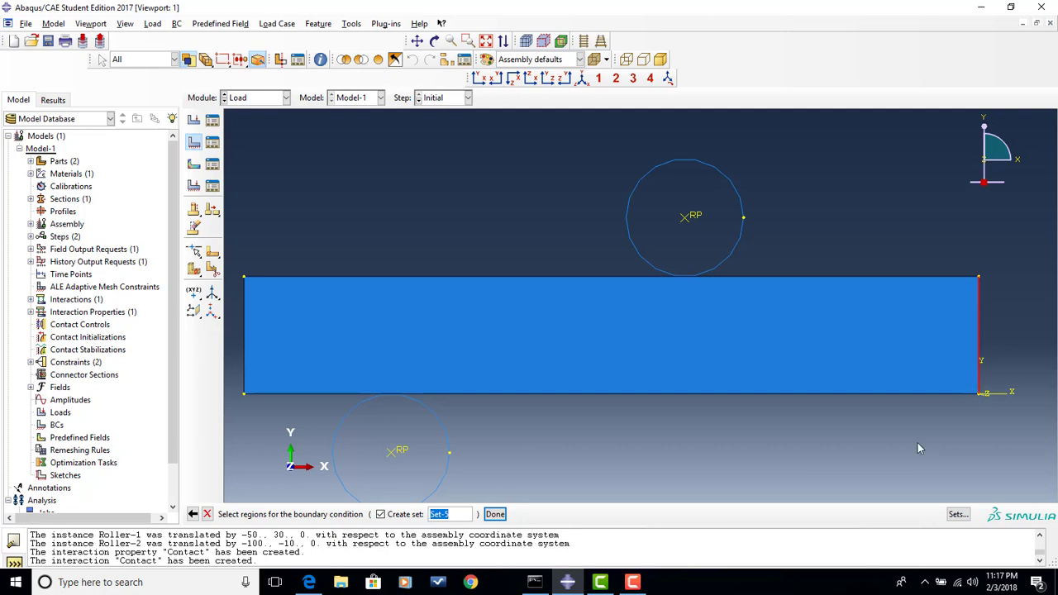
{"action": "left_click", "coordinate": [495, 515]}
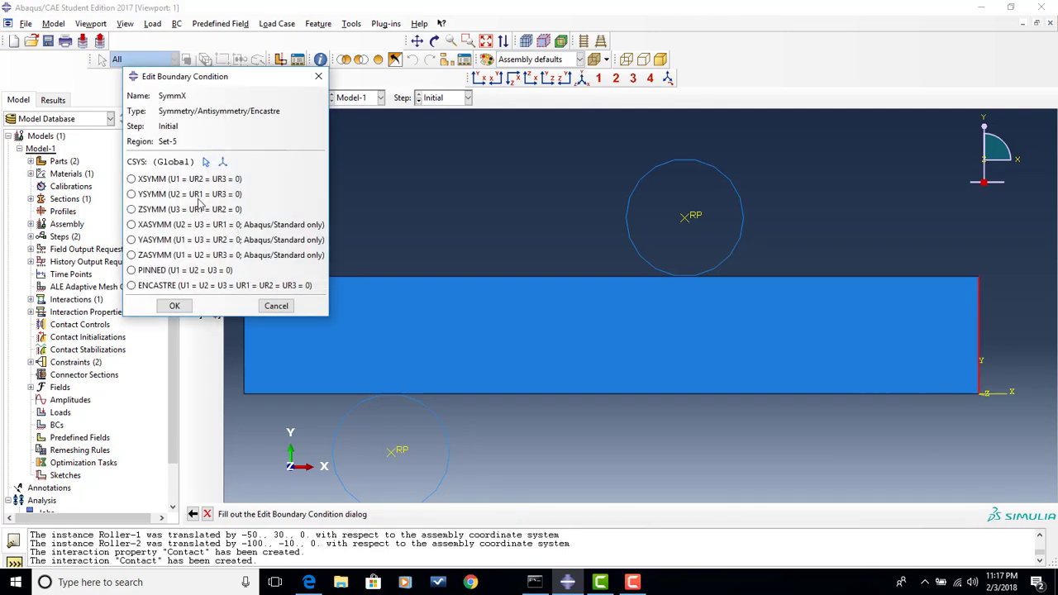
{"action": "left_click", "coordinate": [165, 181]}
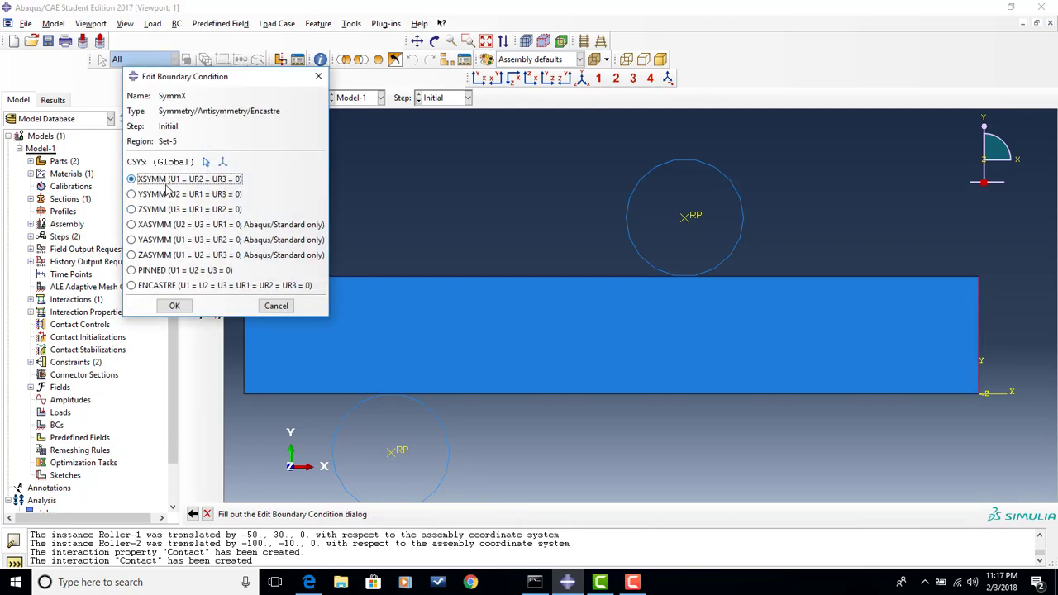
{"action": "left_click", "coordinate": [185, 308]}
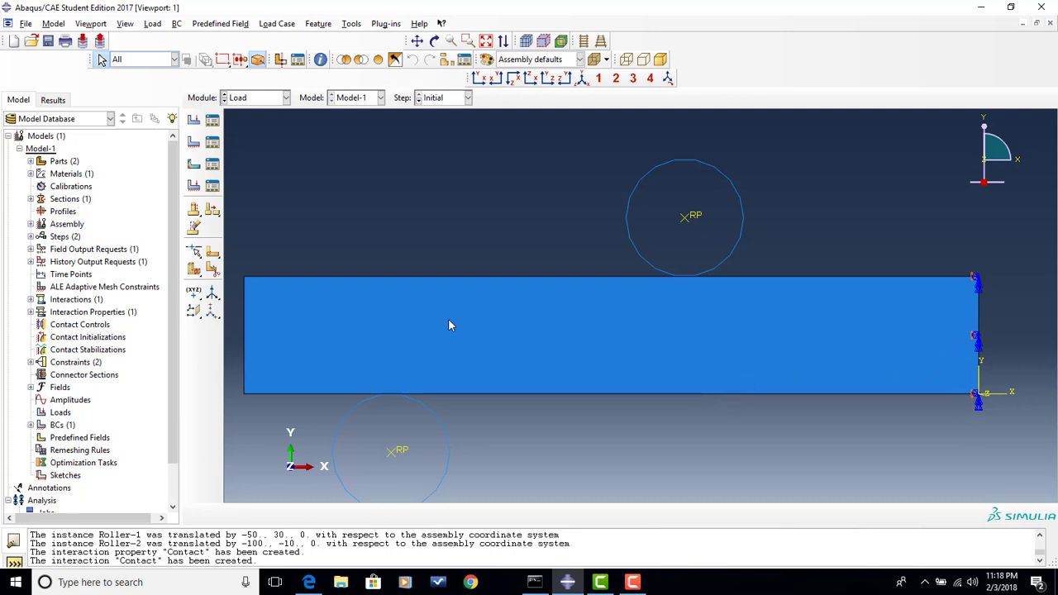
- Create a boundary condition named Bottom in the Initial step that applies ENCASTRE to the lower roller's reference point
{"action": "left_click", "coordinate": [196, 144]}
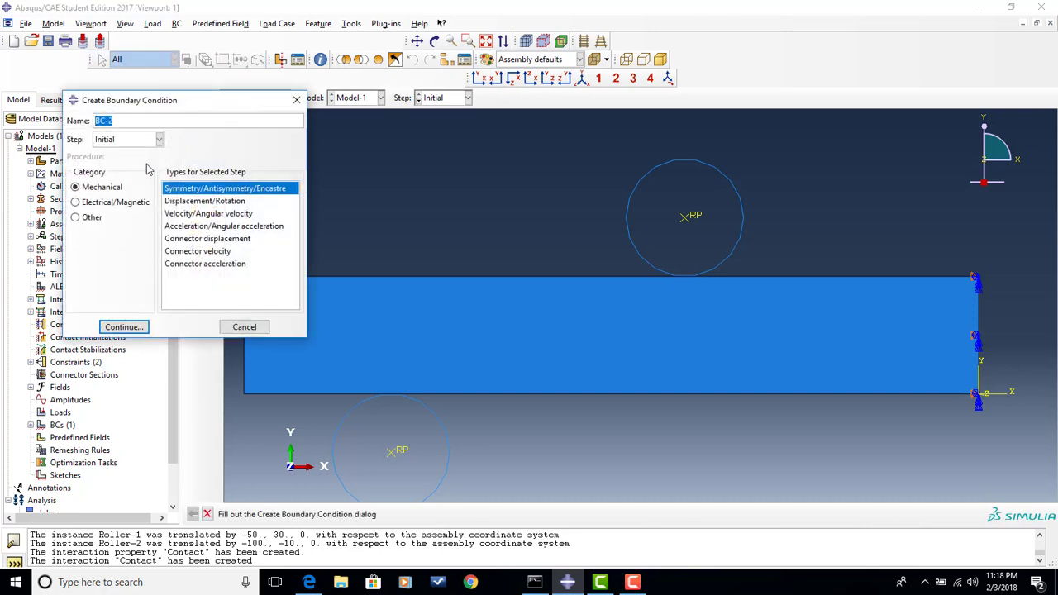
{"action": "type", "text": "Bottom"}
{"action": "left_click", "coordinate": [122, 328]}
{"action": "left_click", "coordinate": [392, 453]}
{"action": "left_click", "coordinate": [495, 514]}
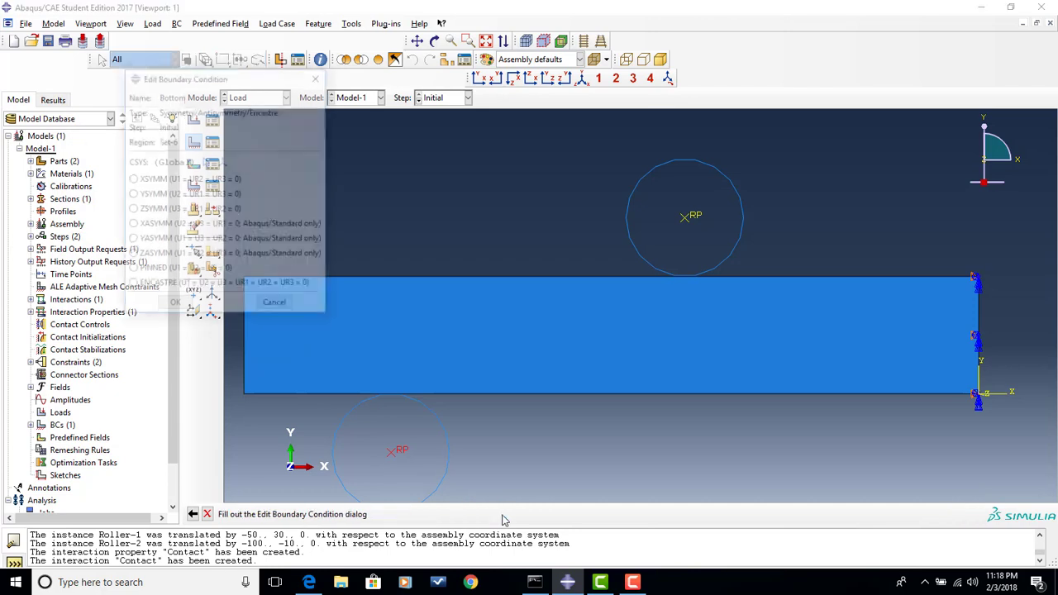
{"action": "left_click", "coordinate": [169, 286]}
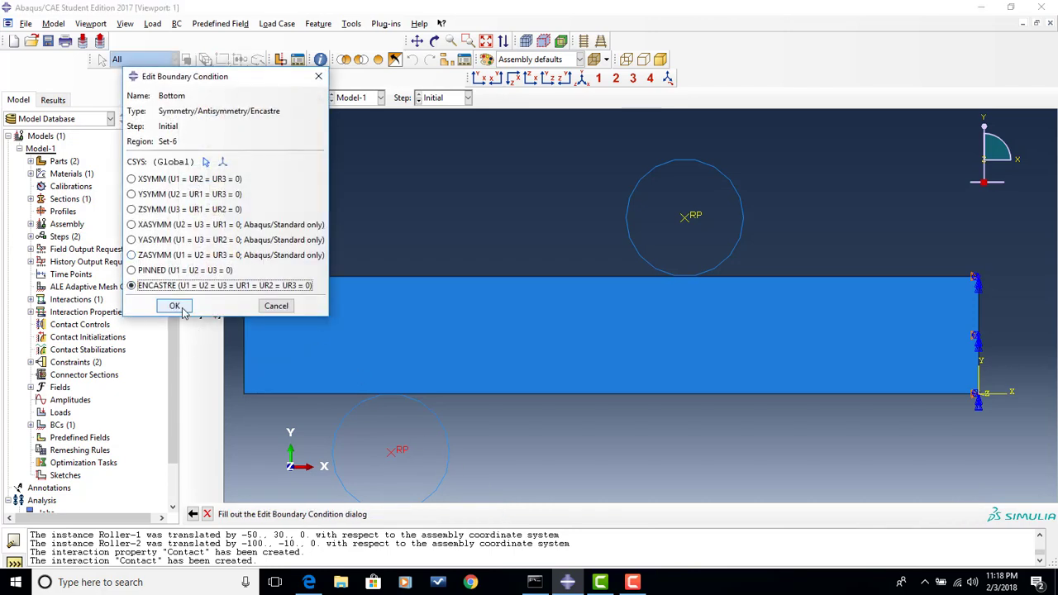
{"action": "left_click", "coordinate": [174, 306]}
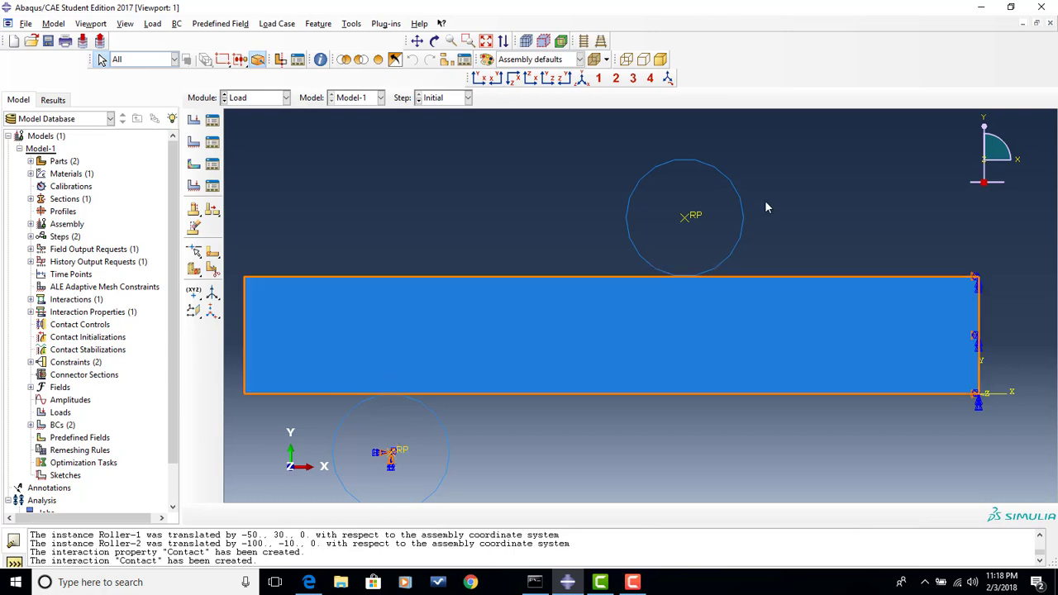
- Start a Displacement/Rotation boundary condition named Top in the Bend step on the upper roller's reference point
{"action": "left_click", "coordinate": [194, 142]}
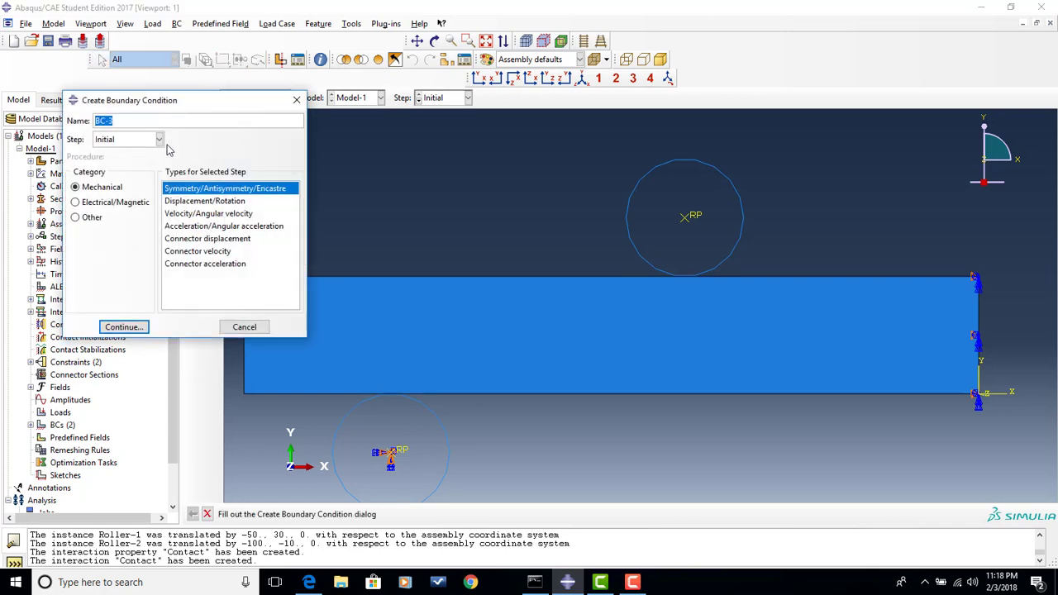
{"action": "type", "text": "Top"}
{"action": "left_click", "coordinate": [142, 140]}
{"action": "left_click", "coordinate": [136, 165]}
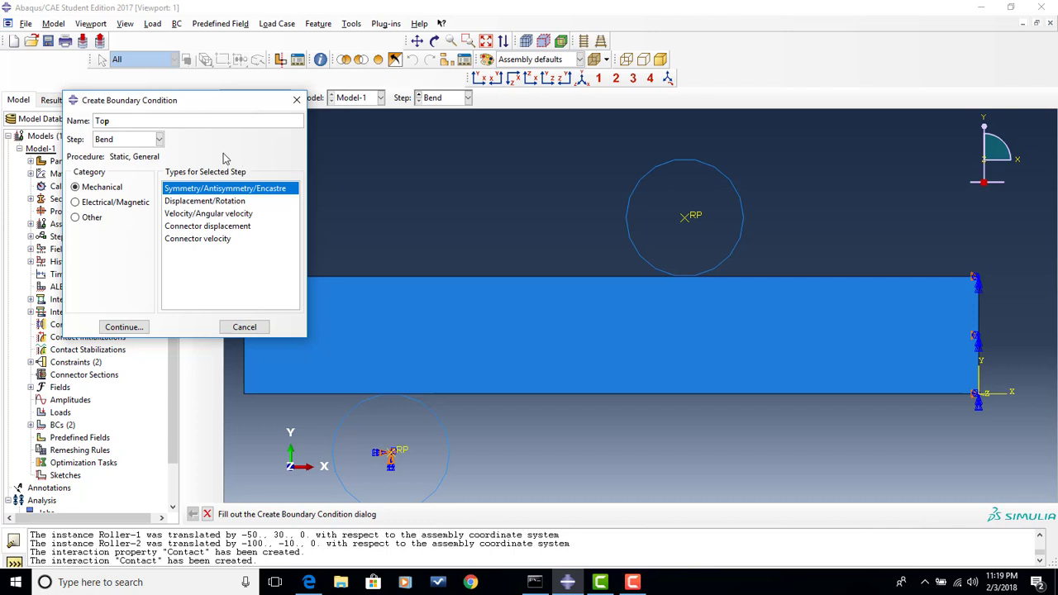
{"action": "left_click", "coordinate": [208, 202]}
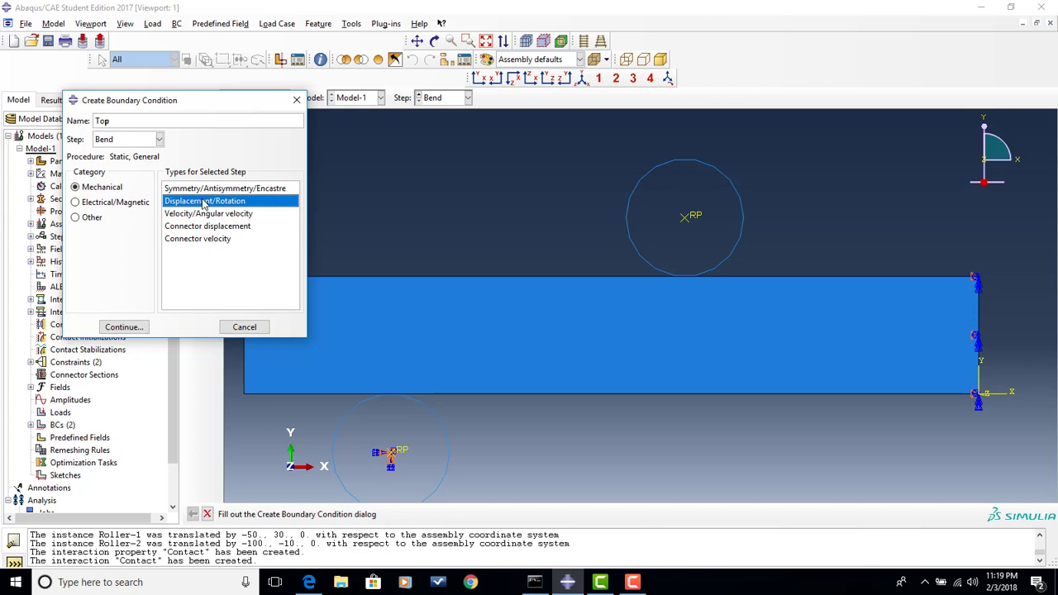
{"action": "left_click", "coordinate": [124, 326]}
{"action": "left_click", "coordinate": [717, 289]}
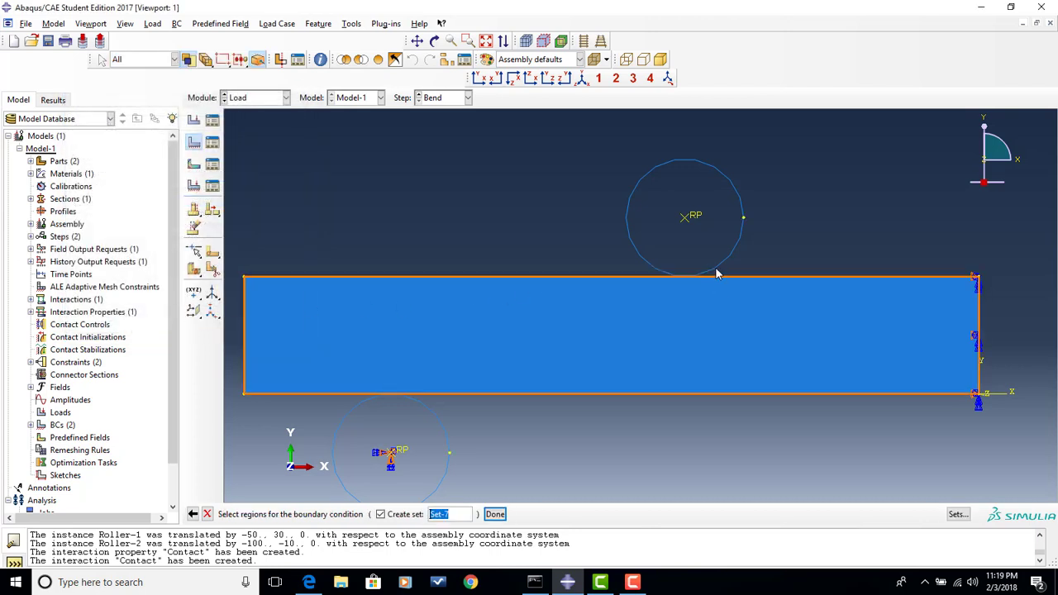
{"action": "left_click", "coordinate": [690, 219]}
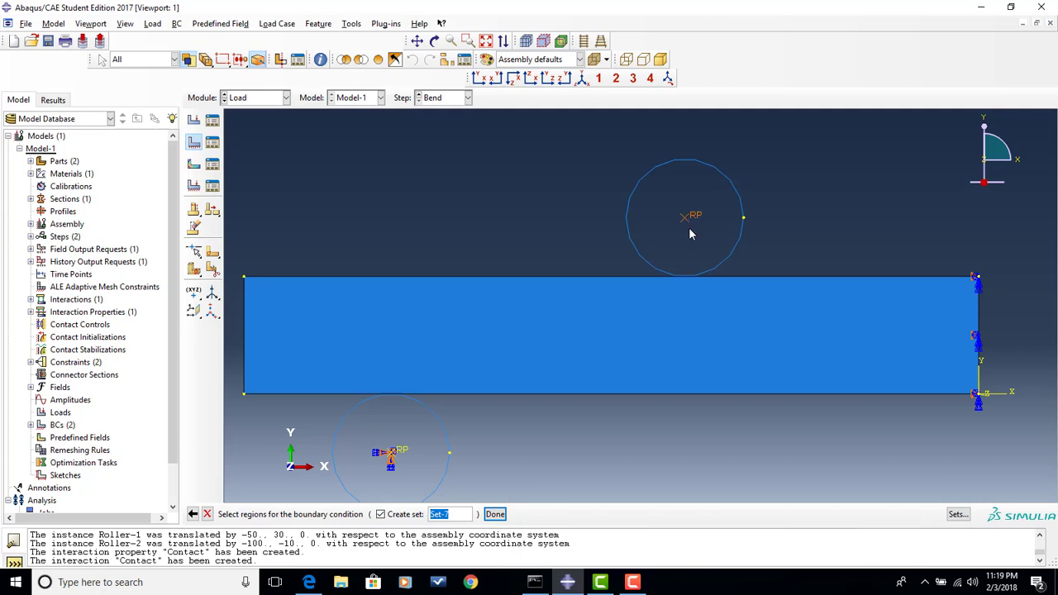
{"action": "left_click", "coordinate": [494, 514]}
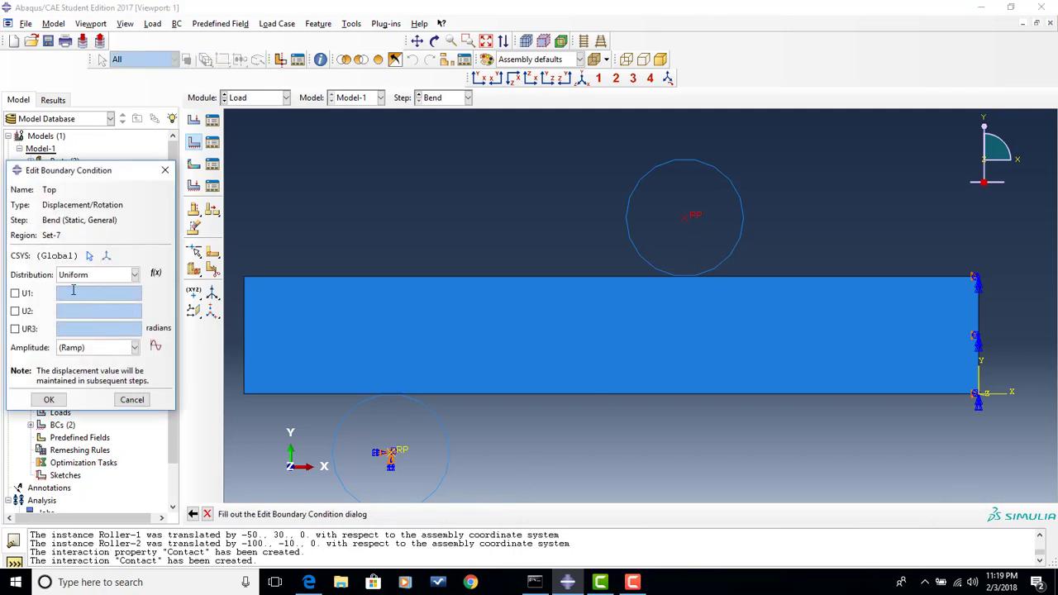
- Define the Top boundary condition with U1 = 0, U2 = -5 and UR3 = 0 for the upper roller
{"action": "left_click", "coordinate": [27, 295]}
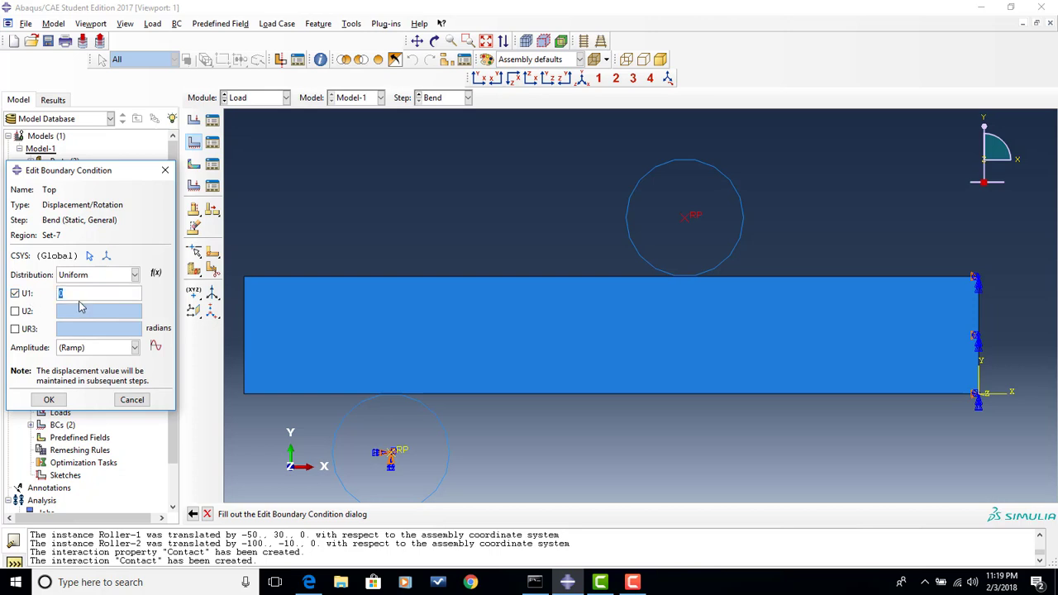
{"action": "left_click", "coordinate": [27, 312]}
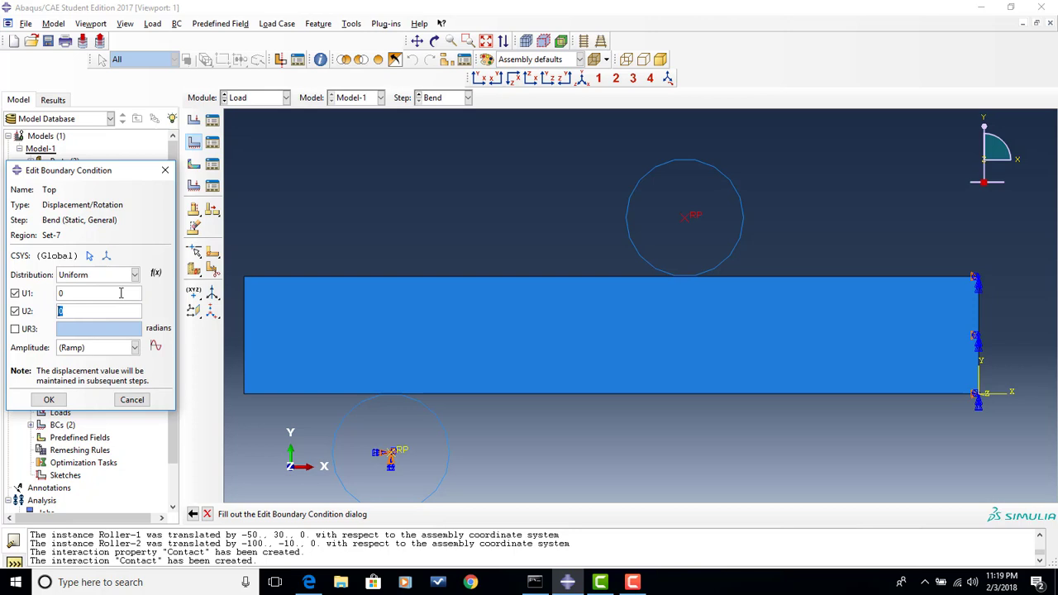
{"action": "type", "text": "-5"}
{"action": "left_click", "coordinate": [29, 329]}
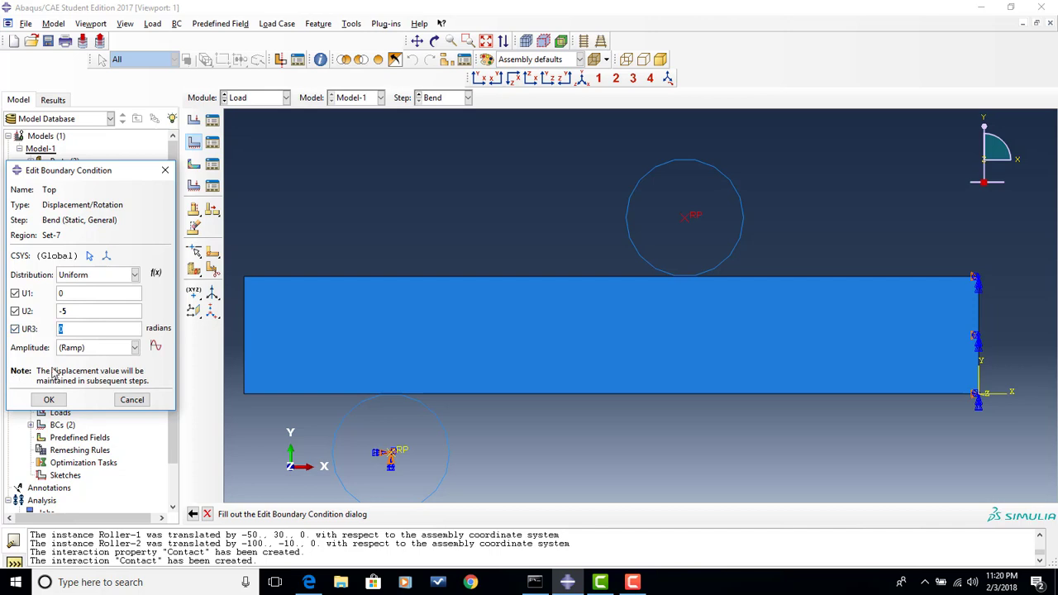
{"action": "left_click", "coordinate": [52, 401]}
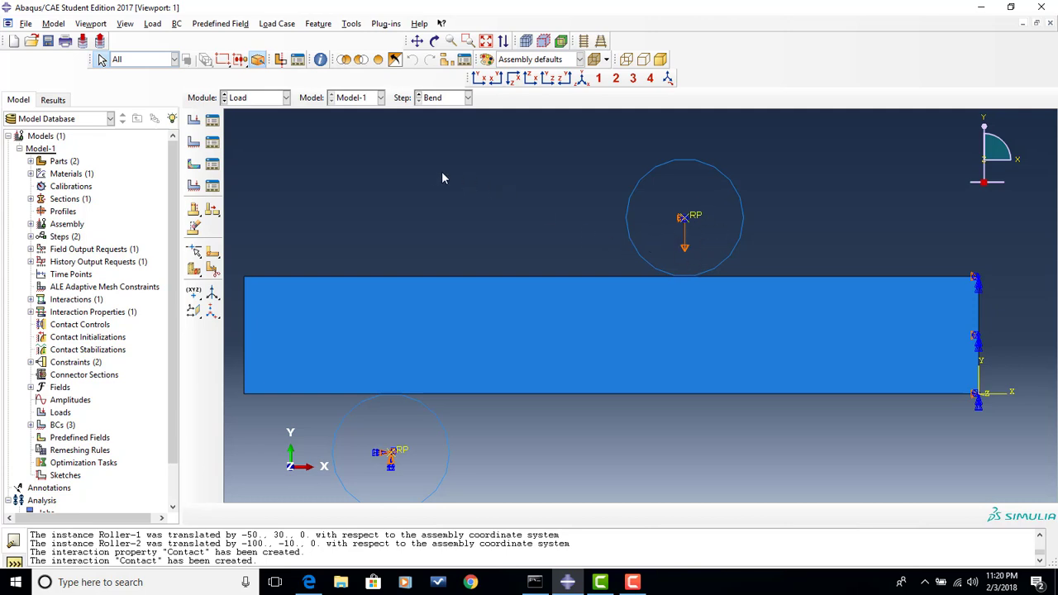
- Switch to the Mesh module and seed the Bar part with an approximate global size of 6
{"action": "left_click", "coordinate": [286, 98]}
{"action": "left_click", "coordinate": [258, 187]}
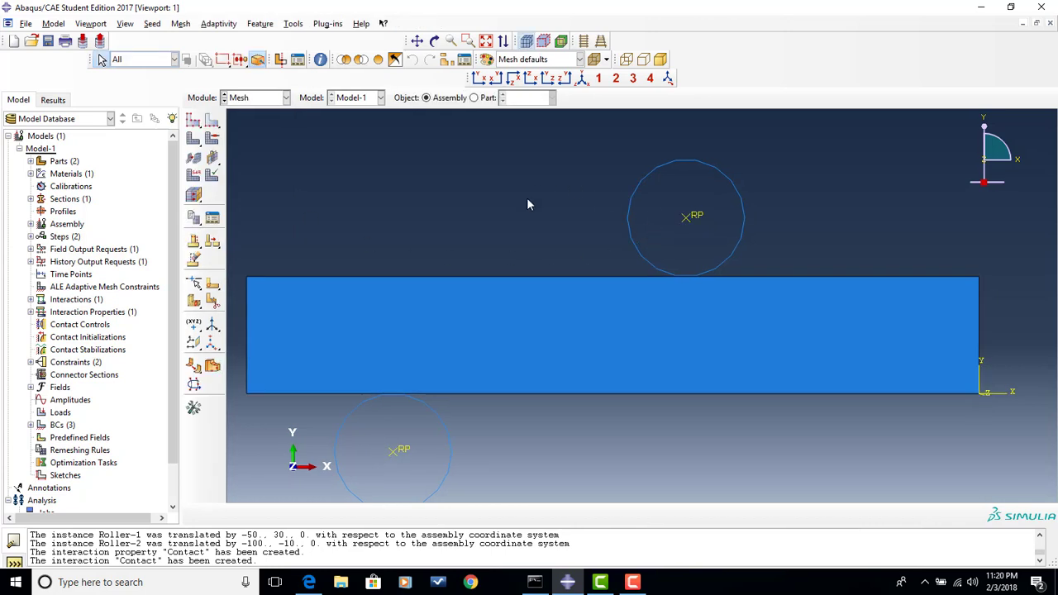
{"action": "left_click", "coordinate": [487, 98]}
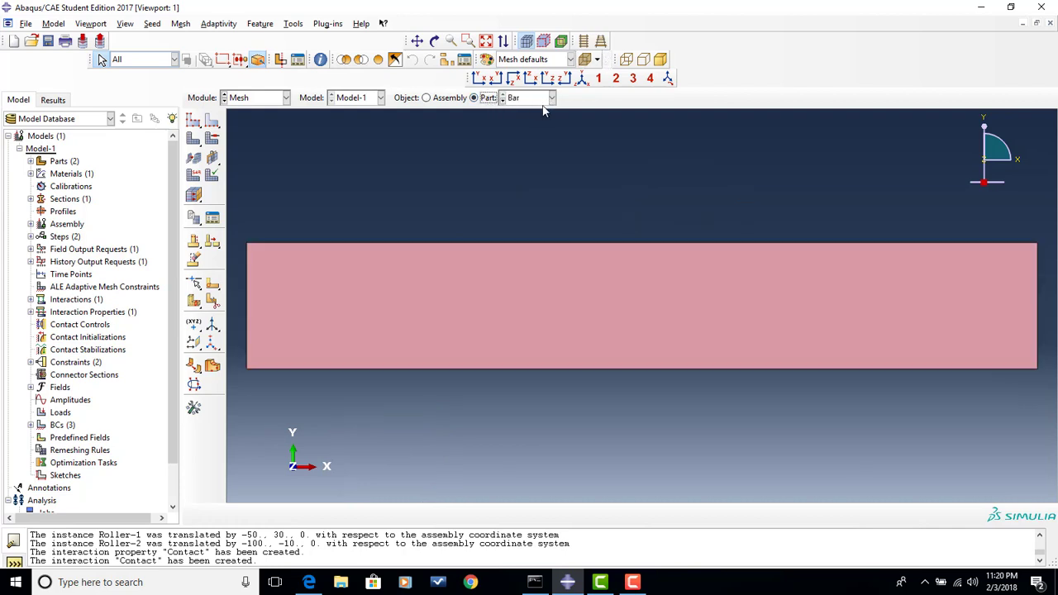
{"action": "left_click", "coordinate": [191, 123]}
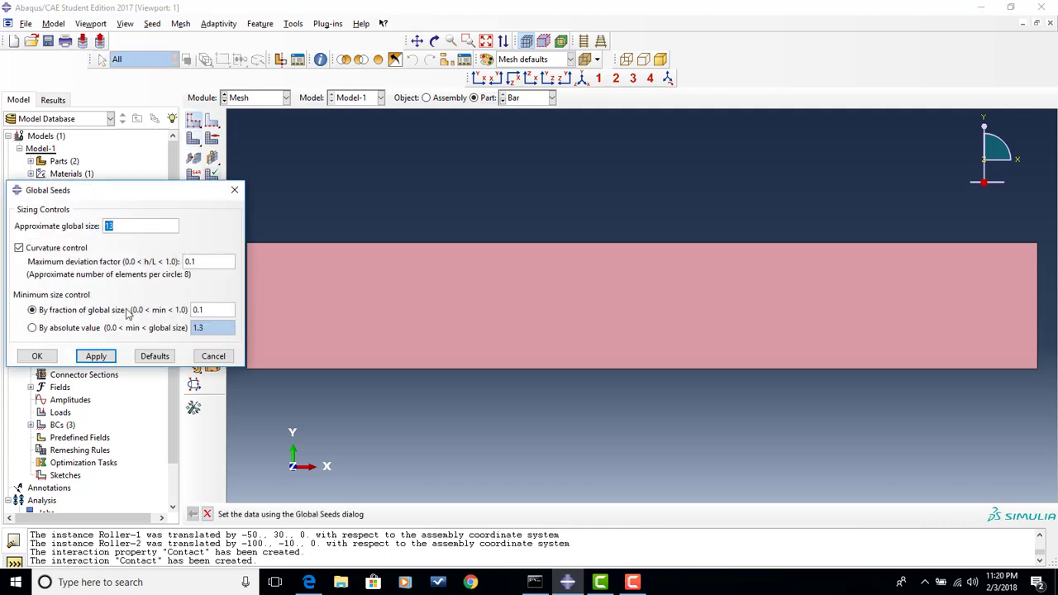
{"action": "left_click", "coordinate": [96, 356]}
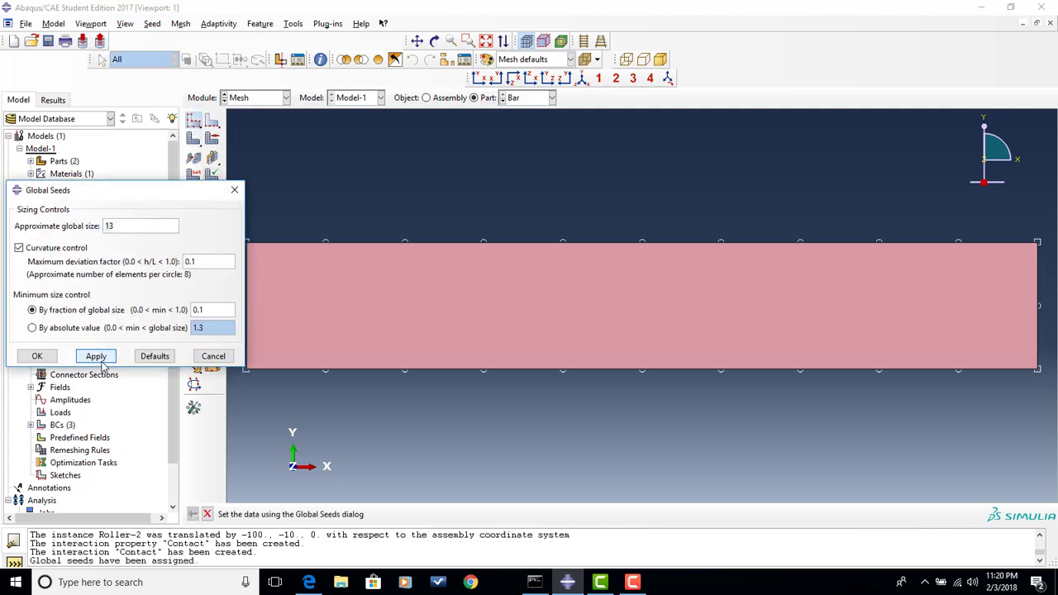
{"action": "double_click", "coordinate": [126, 227]}
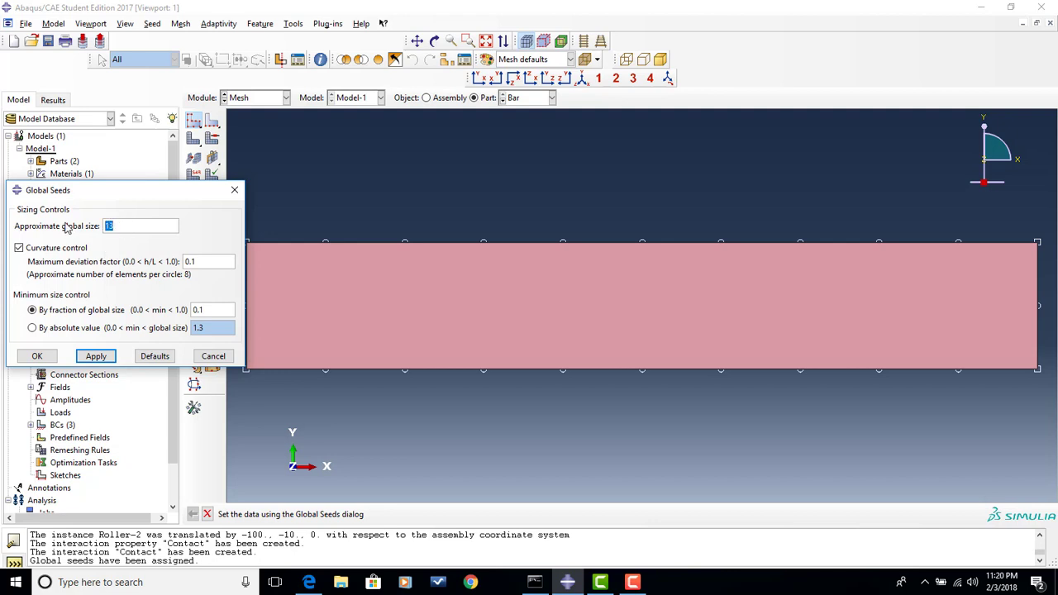
{"action": "type", "text": "6"}
{"action": "left_click", "coordinate": [97, 358]}
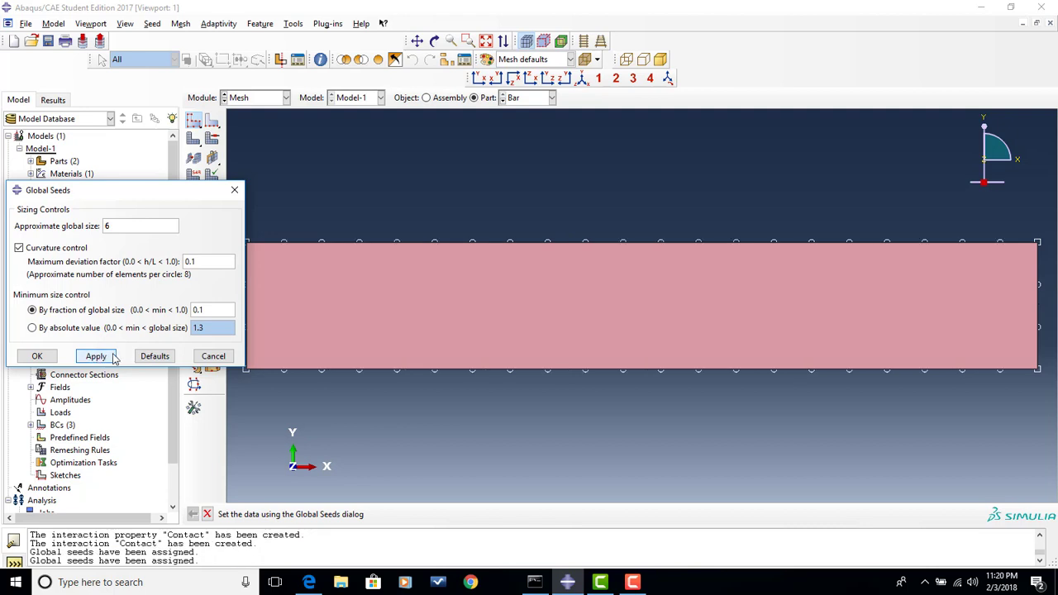
{"action": "left_click", "coordinate": [37, 358]}
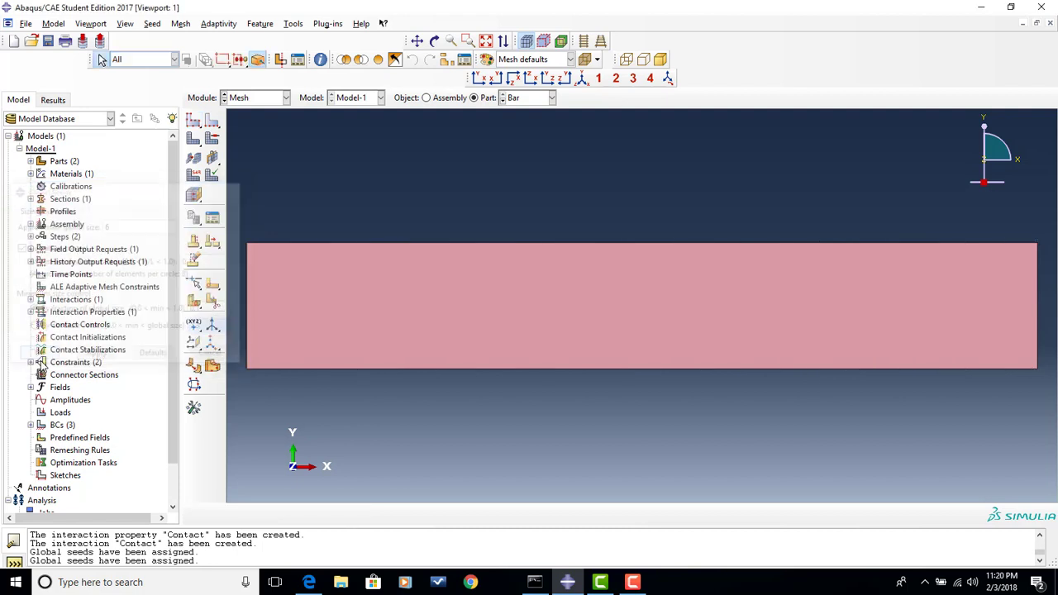
- Assign Standard linear Plane Stress quad elements with reduced integration (CPS4R) to the bar and mesh the part
{"action": "left_click", "coordinate": [195, 176]}
{"action": "left_click", "coordinate": [411, 337]}
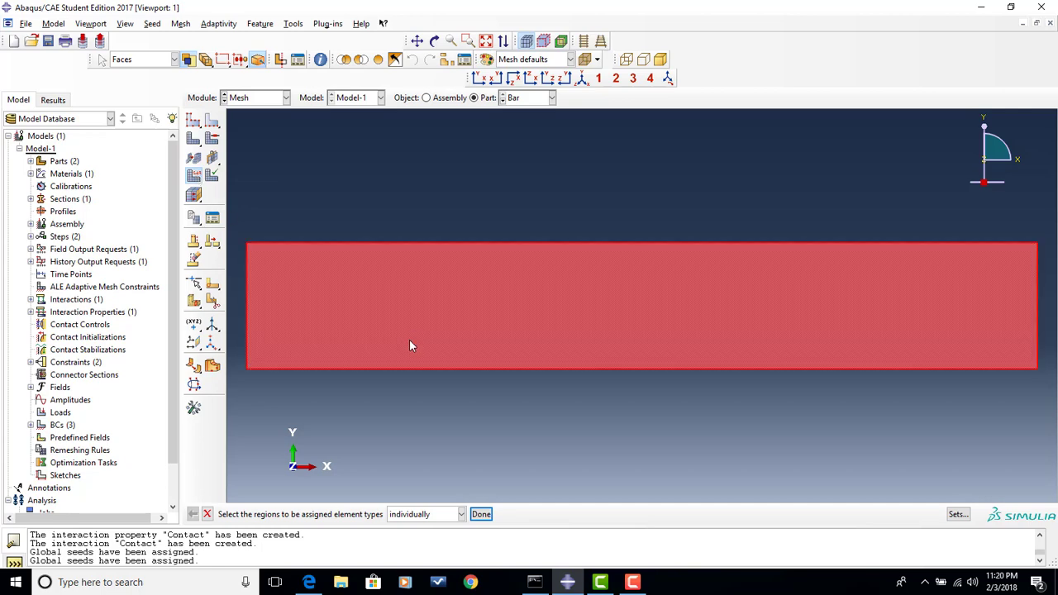
{"action": "left_click", "coordinate": [487, 514]}
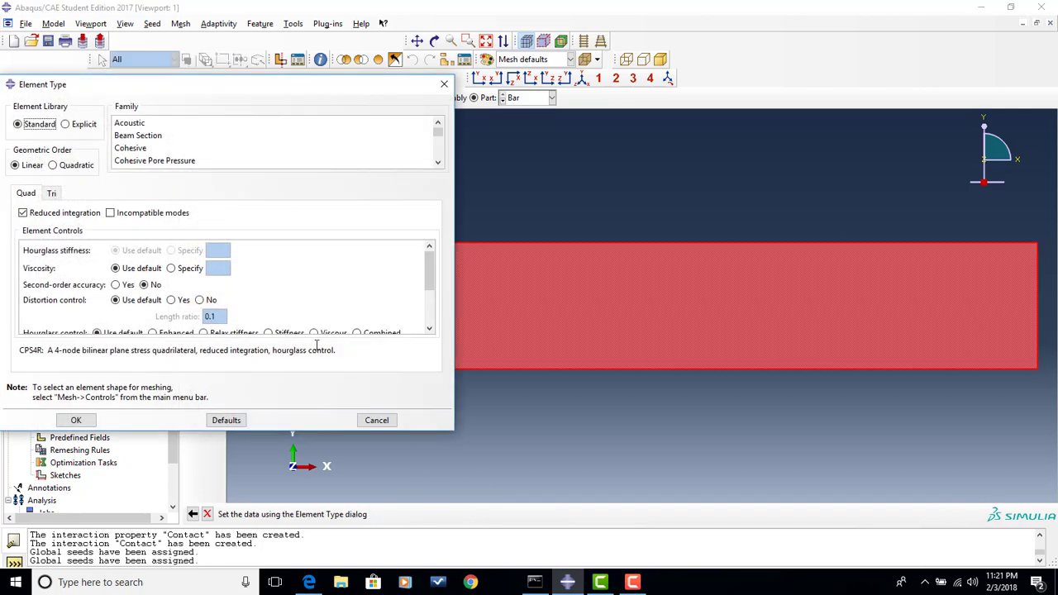
{"action": "scroll", "coordinate": [278, 155], "scroll_direction": "down", "scroll_amount": 2}
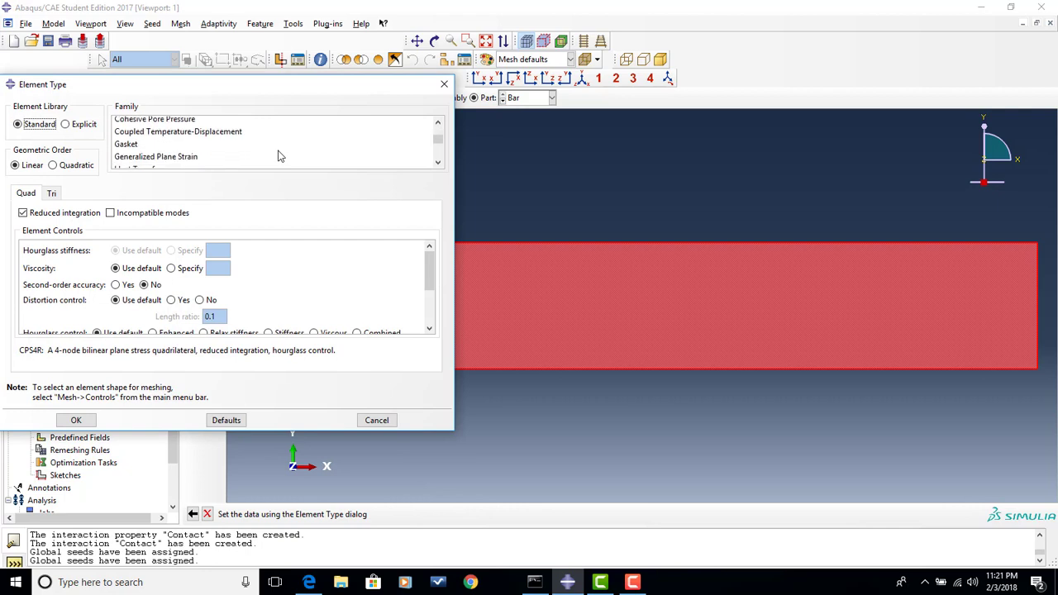
{"action": "scroll", "coordinate": [278, 156], "scroll_direction": "down", "scroll_amount": 1}
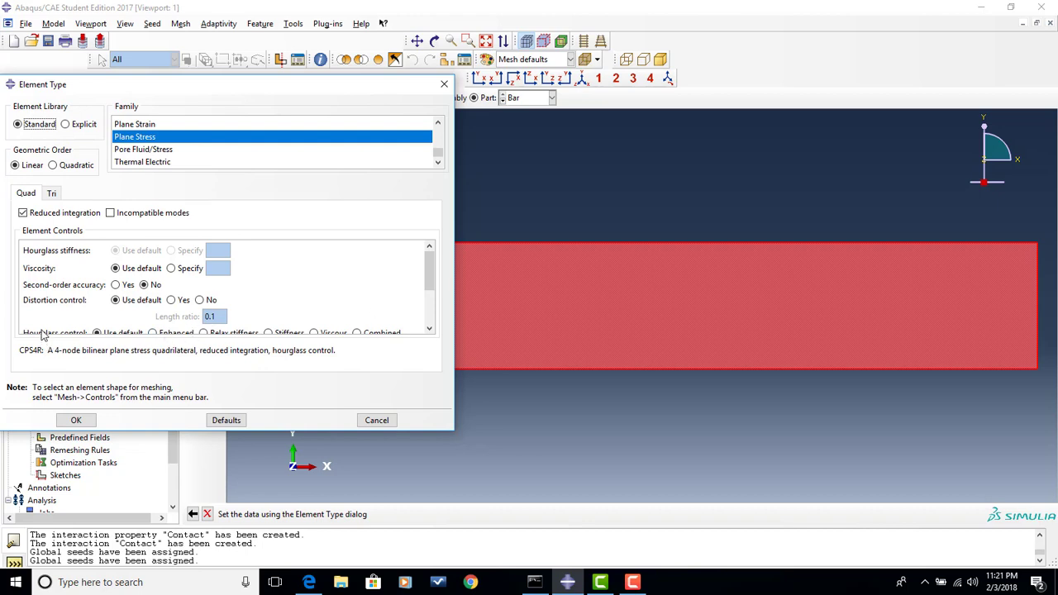
{"action": "left_click", "coordinate": [73, 421]}
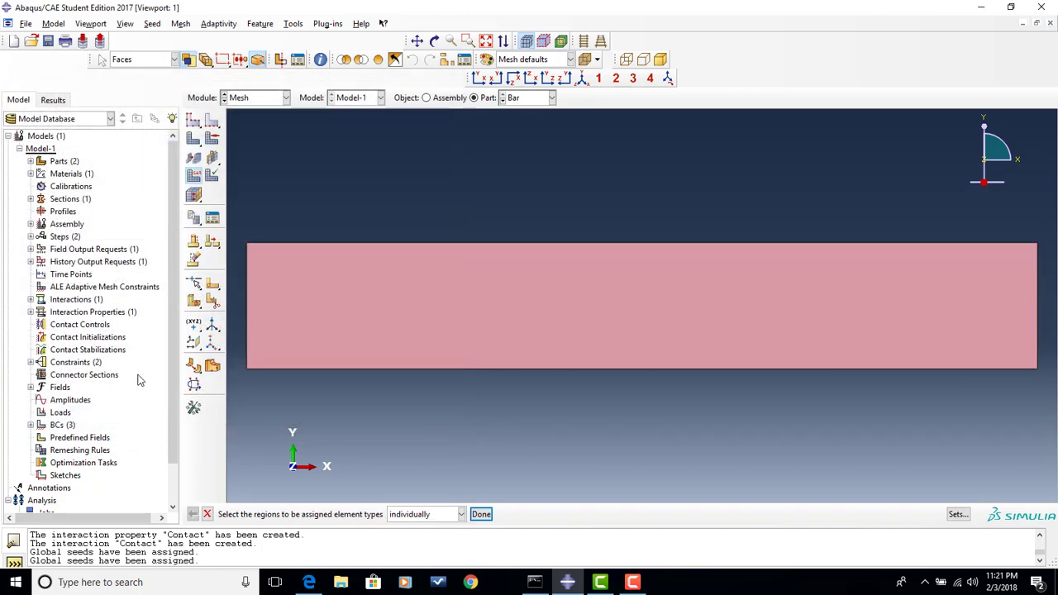
{"action": "left_click", "coordinate": [194, 142]}
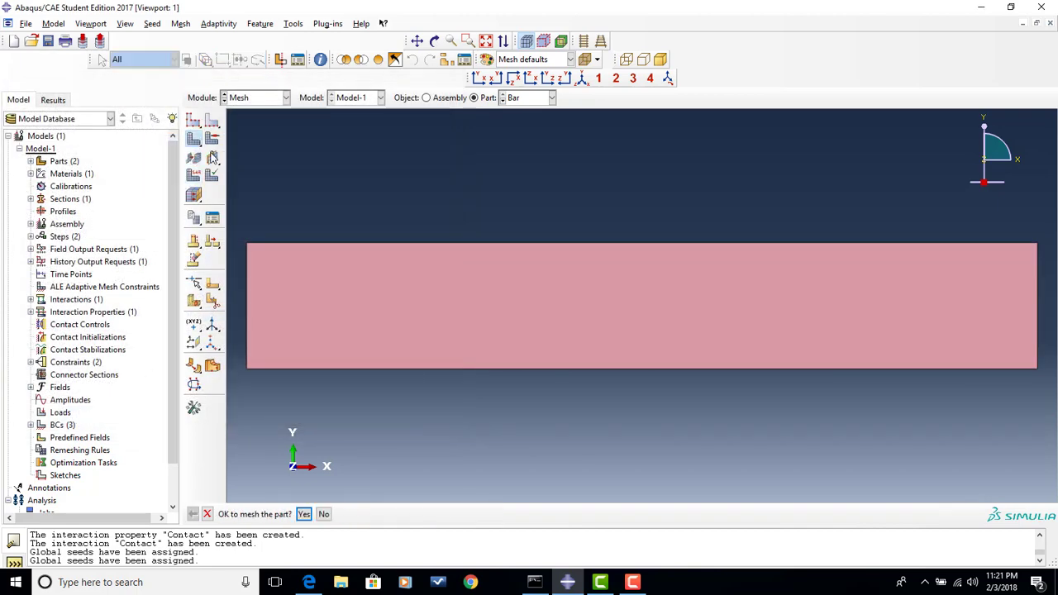
{"action": "left_click", "coordinate": [304, 514]}
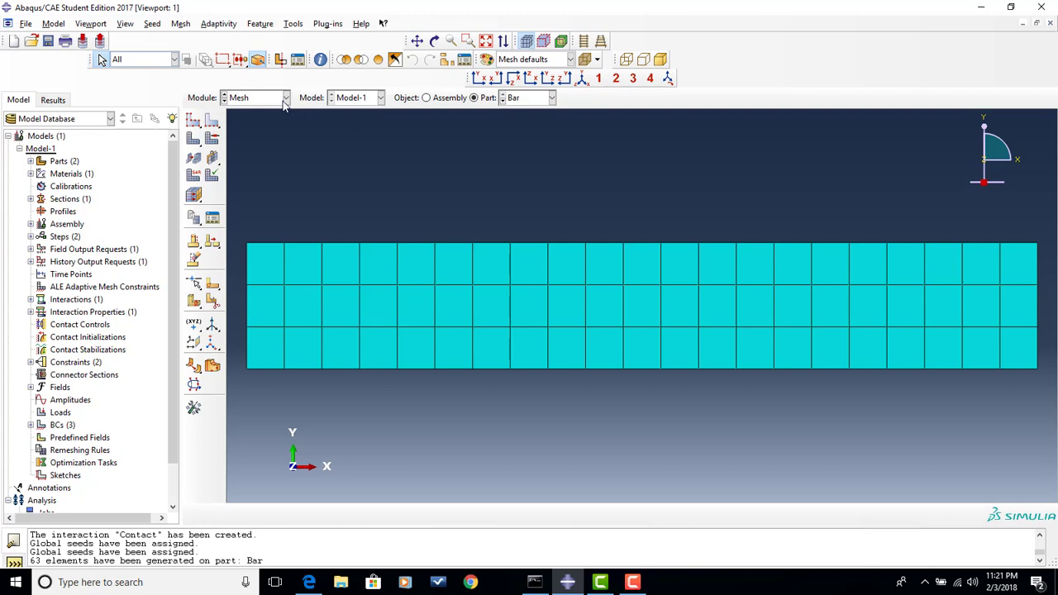
- Display the Roller part and seed it with an approximate global size of 2.8
{"action": "left_click", "coordinate": [531, 100]}
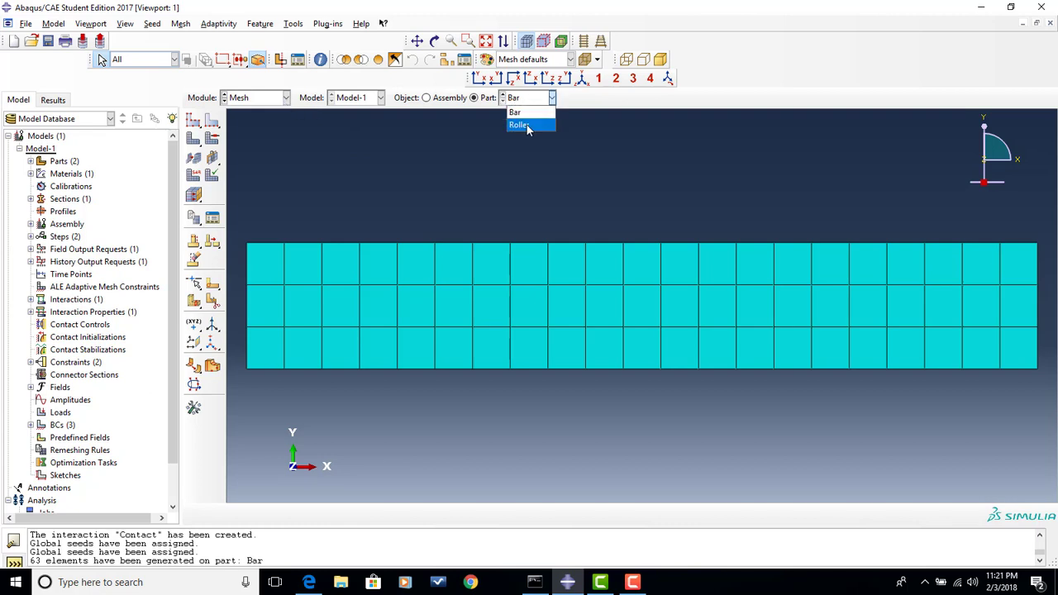
{"action": "left_click", "coordinate": [527, 124]}
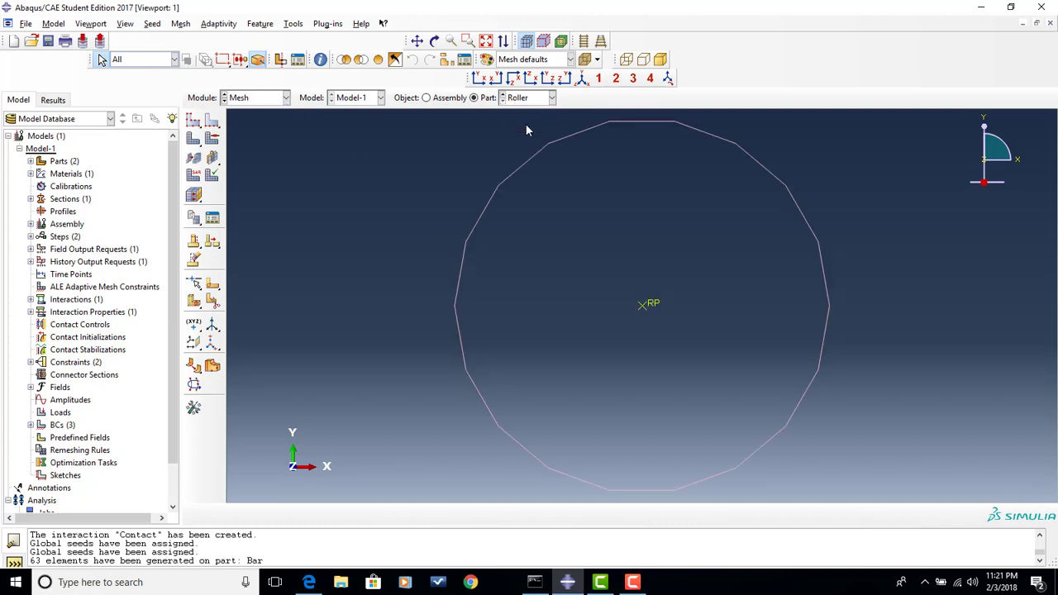
{"action": "left_click", "coordinate": [193, 121]}
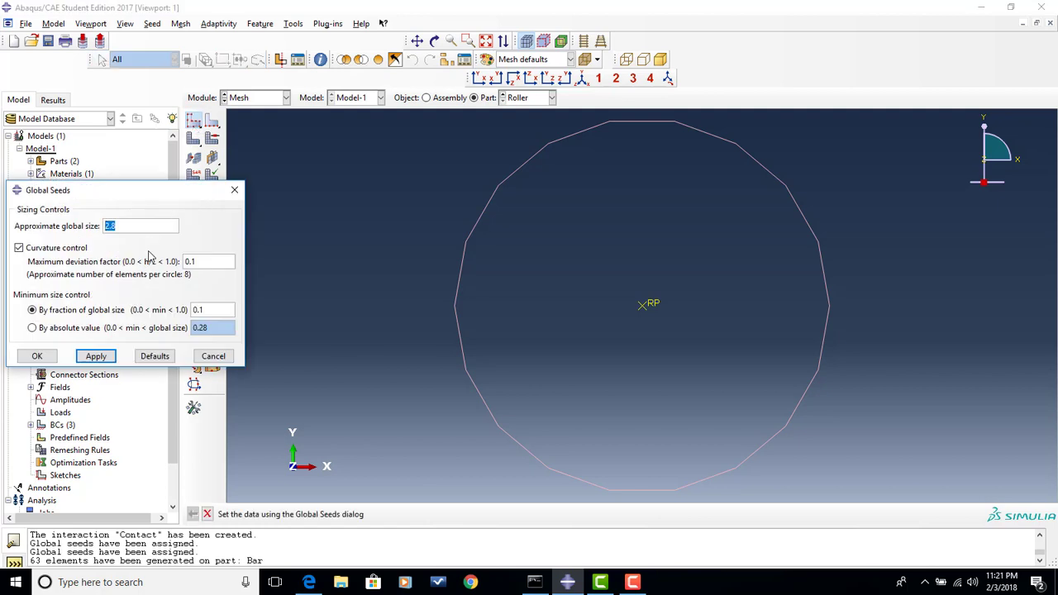
{"action": "left_click", "coordinate": [96, 356]}
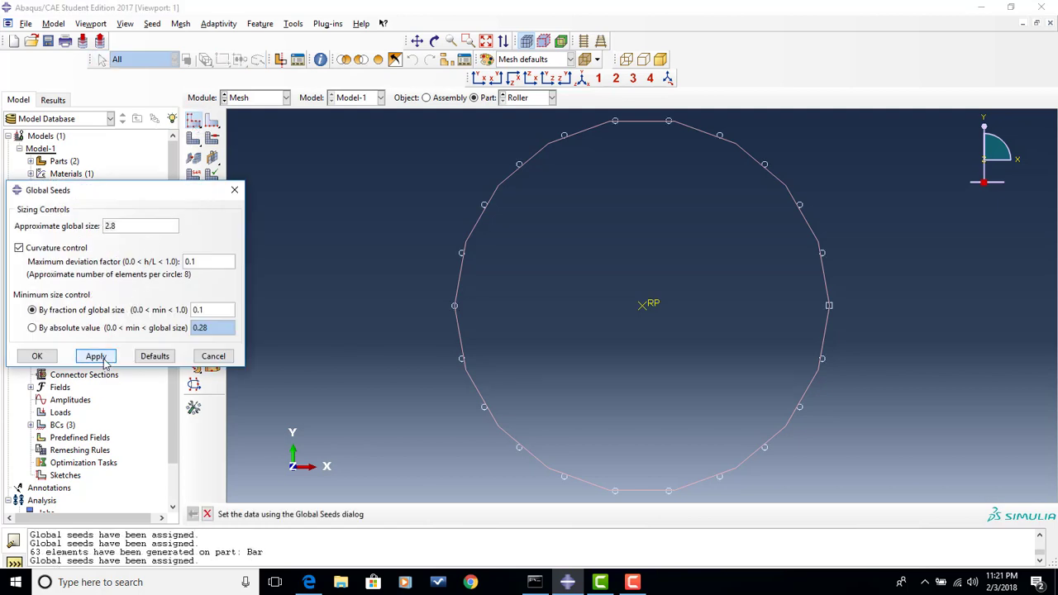
{"action": "left_click", "coordinate": [37, 356]}
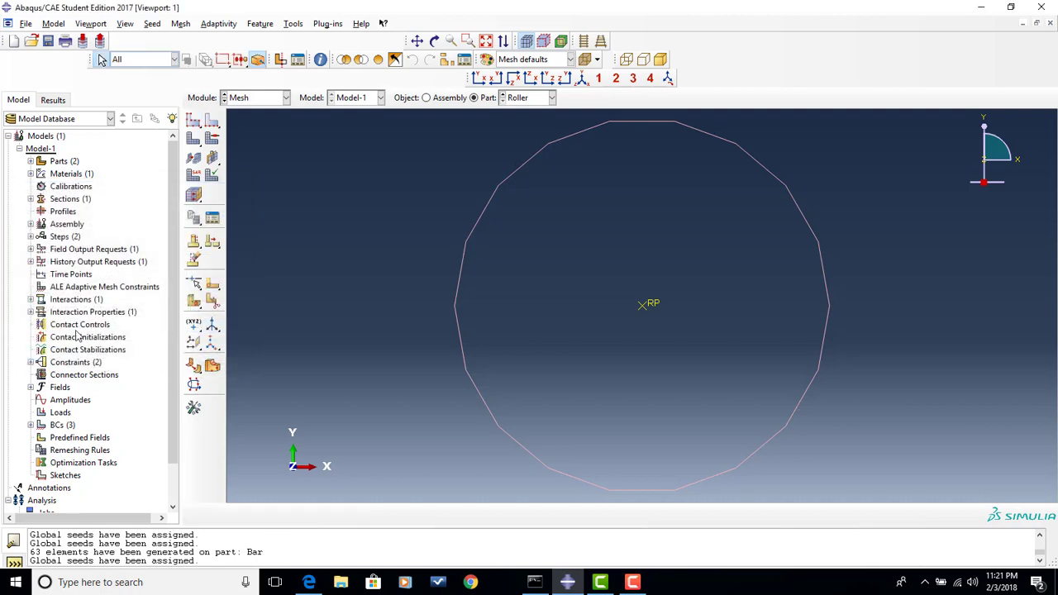
- Assign linear Discrete Rigid Element type with rigid link formulation to the roller and mesh the part
{"action": "left_click", "coordinate": [192, 177]}
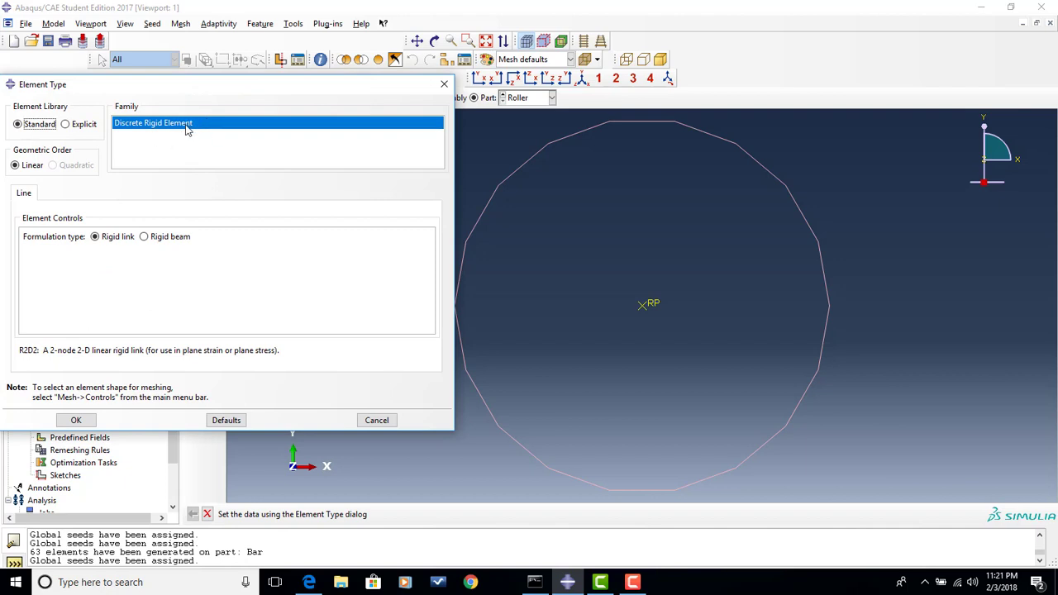
{"action": "left_click", "coordinate": [76, 420]}
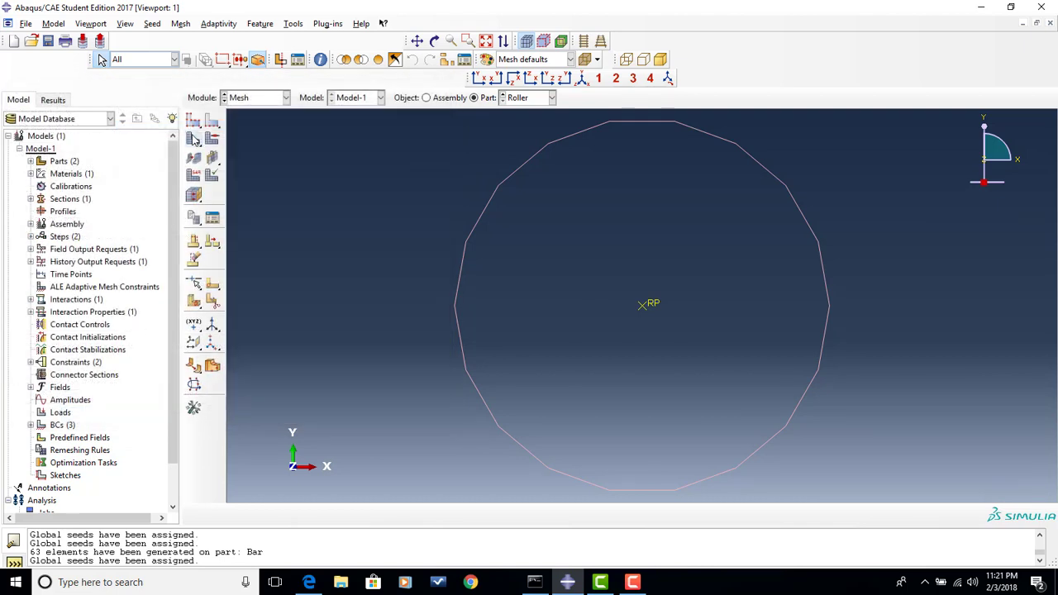
{"action": "left_click", "coordinate": [194, 138]}
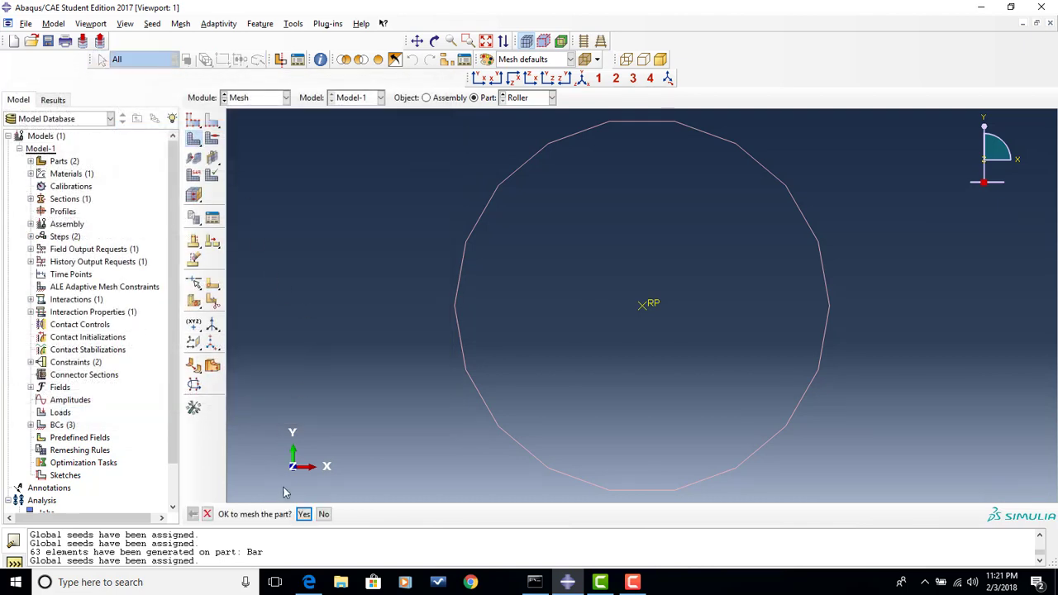
{"action": "left_click", "coordinate": [304, 514]}
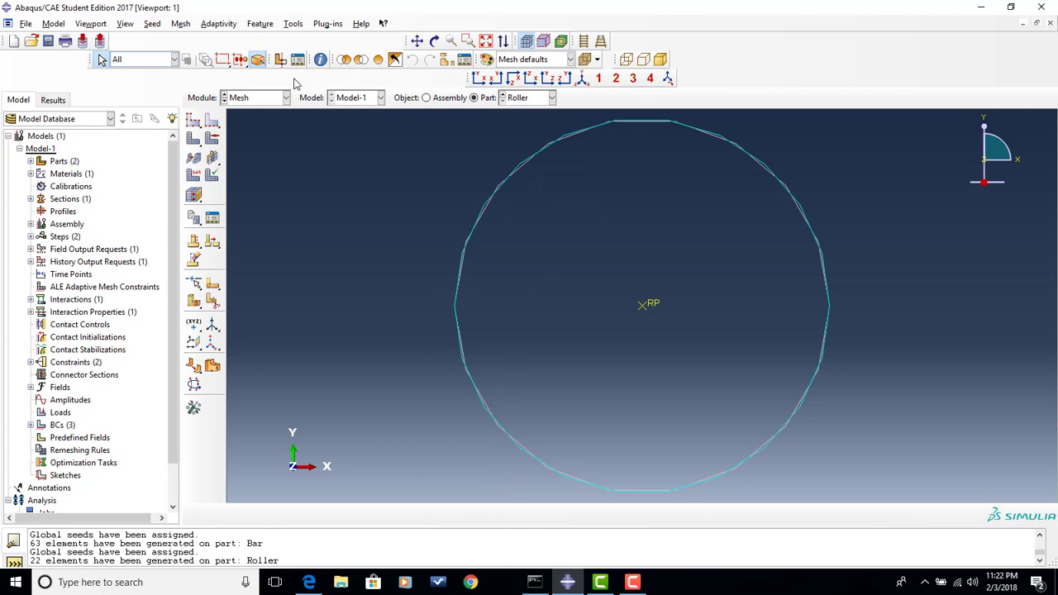
- Switch to the Job module and create a full-analysis job named Work3 for Model-1
{"action": "left_click", "coordinate": [262, 99]}
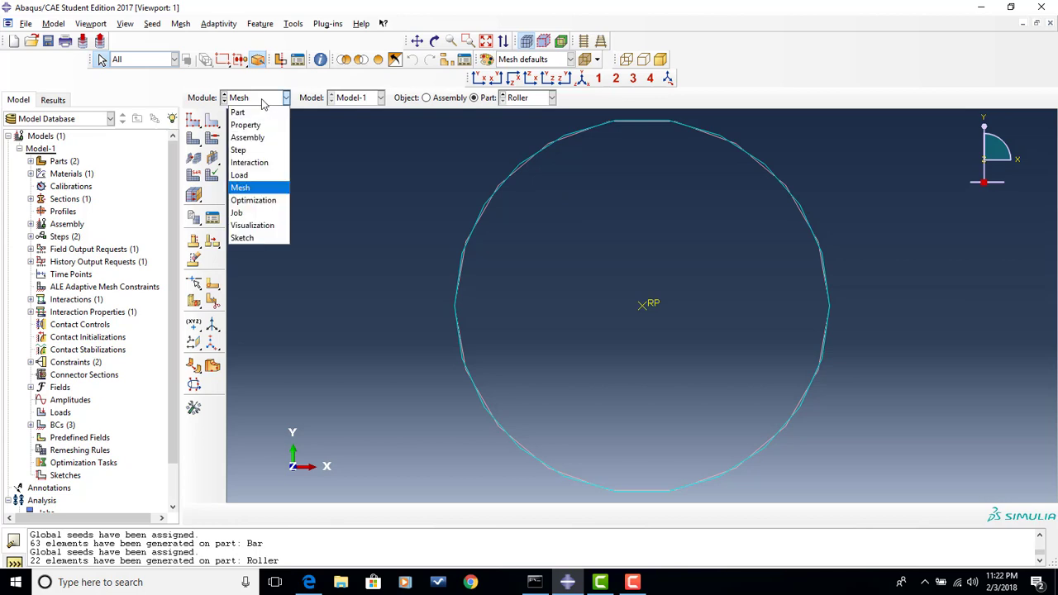
{"action": "left_click", "coordinate": [263, 213]}
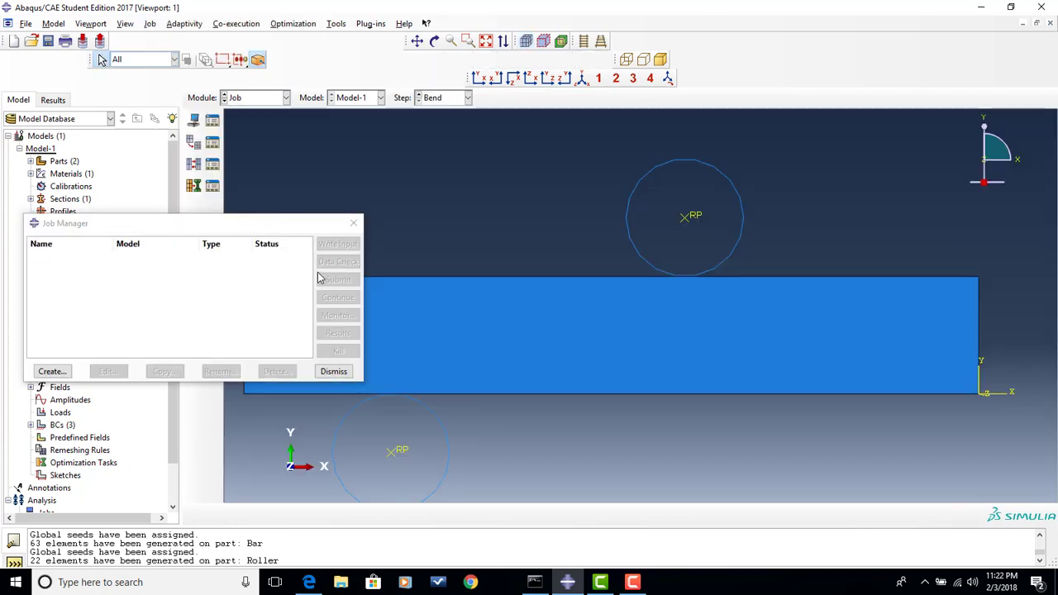
{"action": "left_click", "coordinate": [50, 371]}
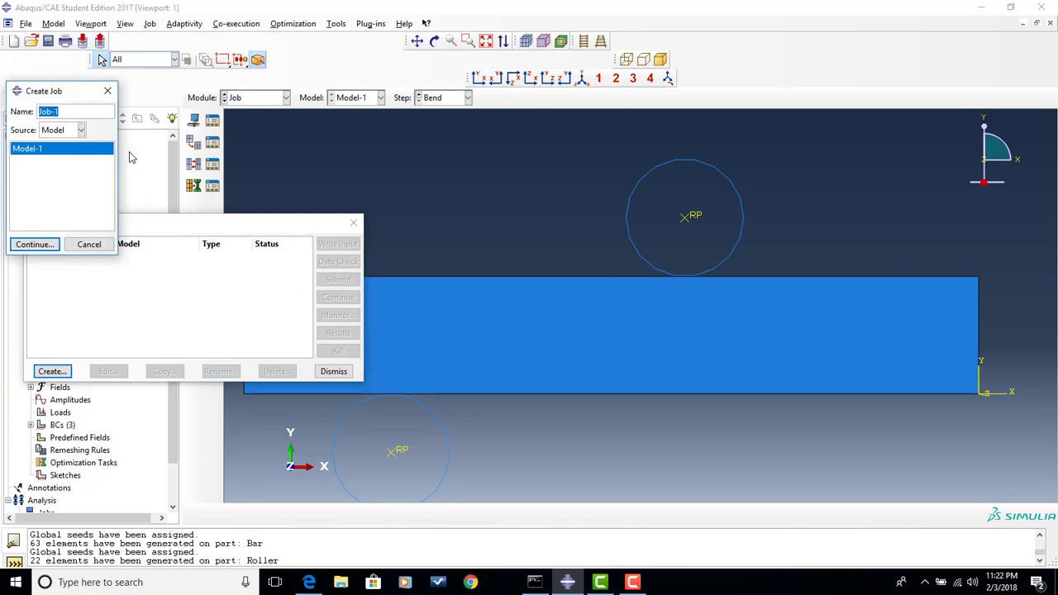
{"action": "type", "text": "Work3"}
{"action": "left_click", "coordinate": [44, 245]}
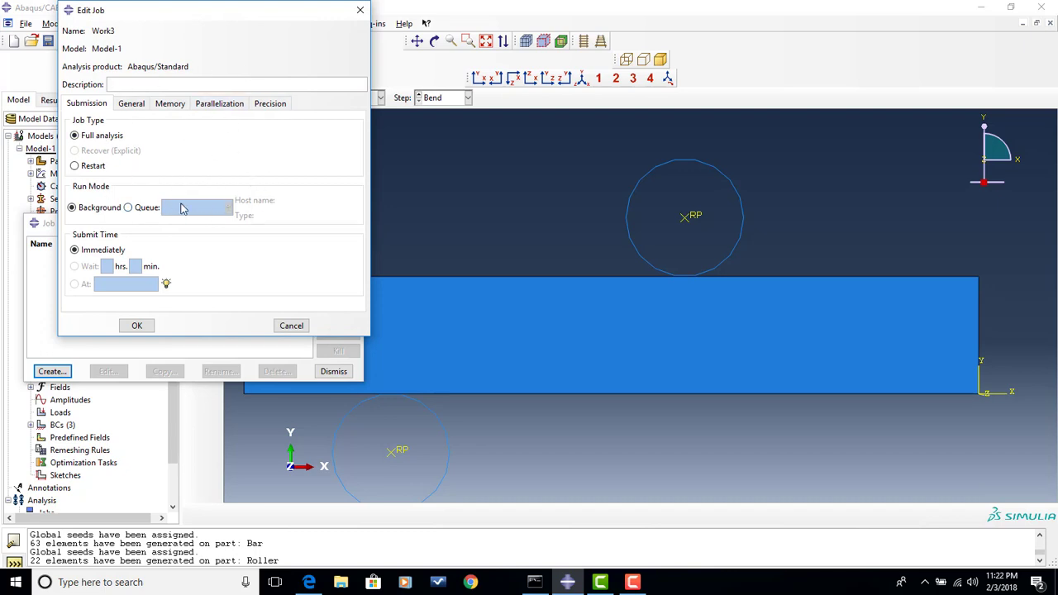
{"action": "left_click", "coordinate": [142, 325]}
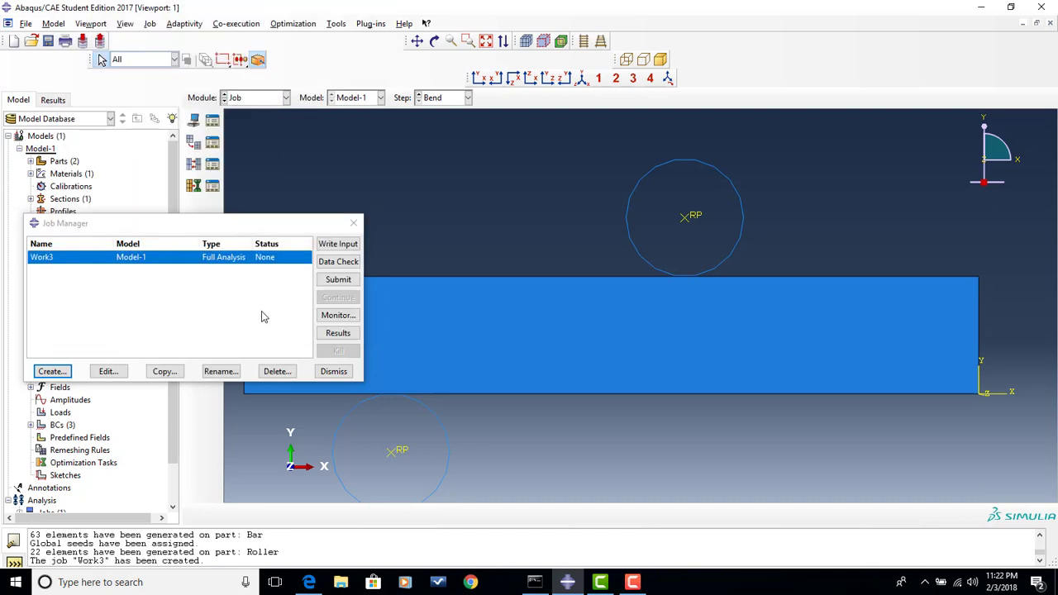
- Submit job Work3, overwriting the existing job files, and monitor its progress
{"action": "left_click", "coordinate": [338, 280]}
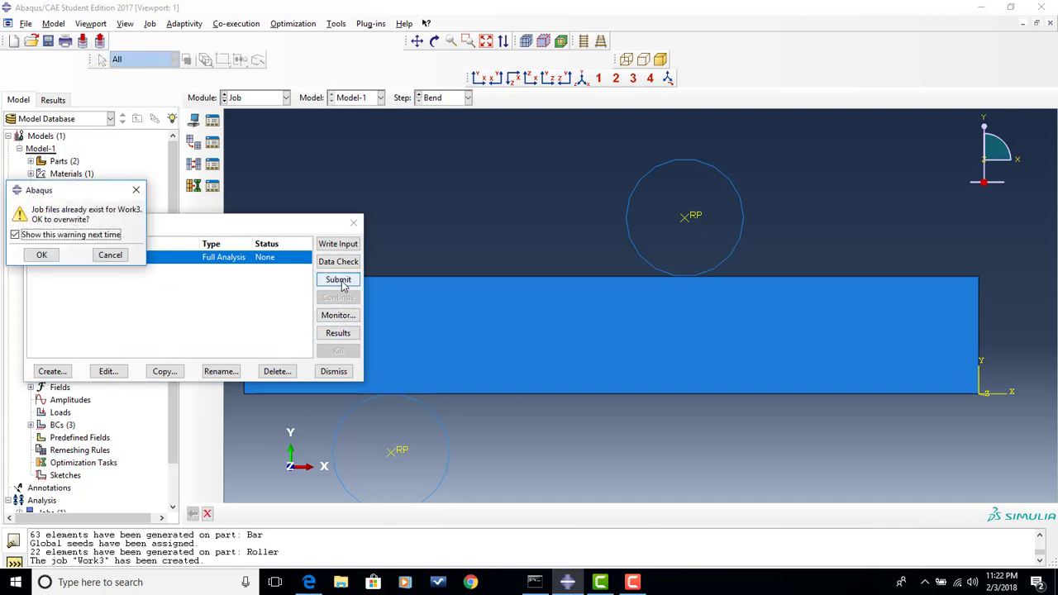
{"action": "left_click", "coordinate": [42, 256]}
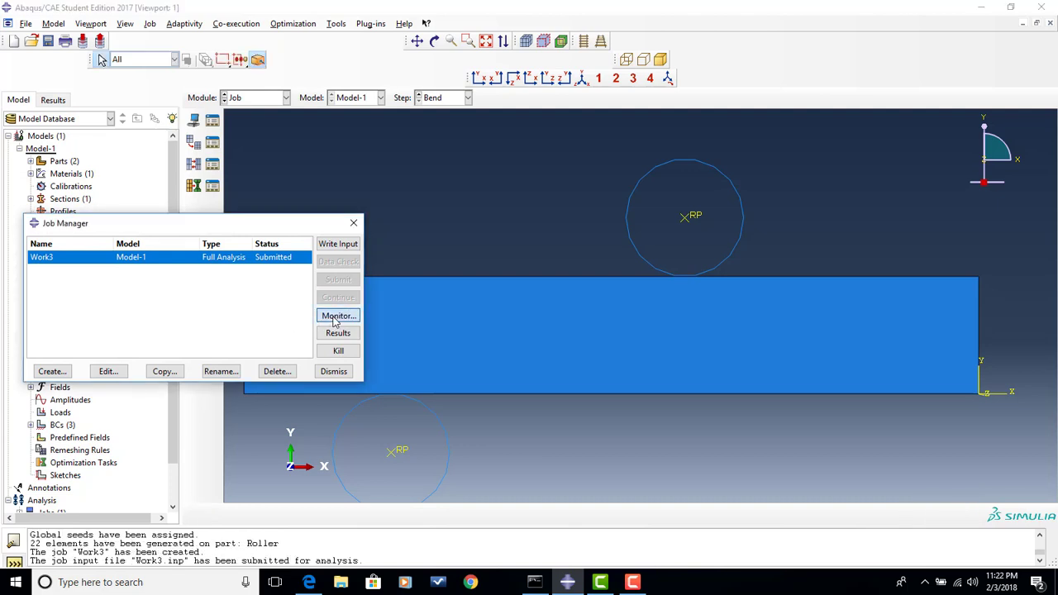
{"action": "left_click", "coordinate": [334, 318]}
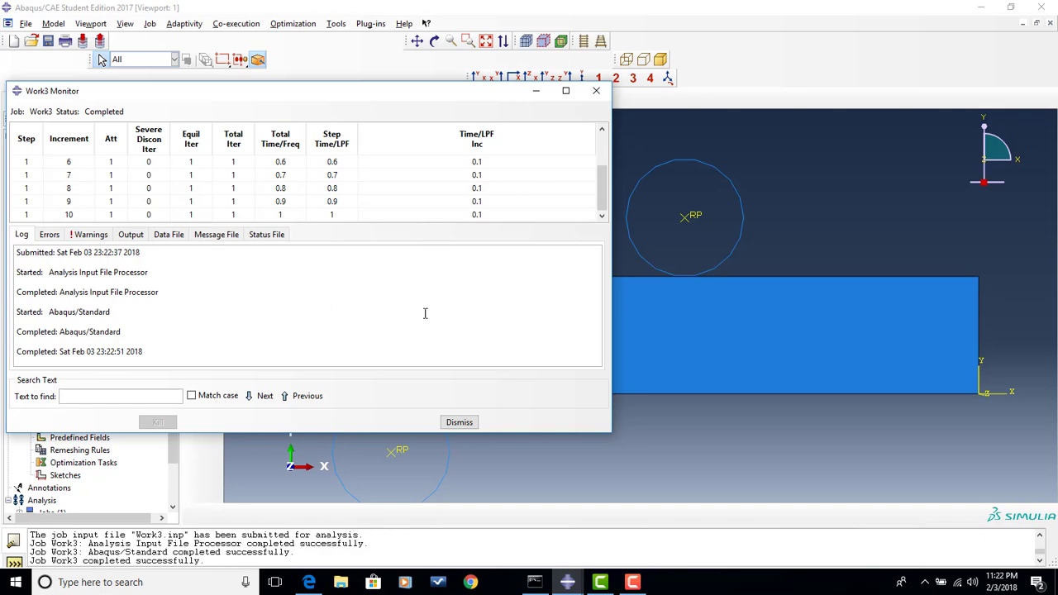
- Open the results of job Work3 and plot the deformed shape, comparing it with the undeformed shape and the workshop PDF's diagram
{"action": "left_click", "coordinate": [454, 422]}
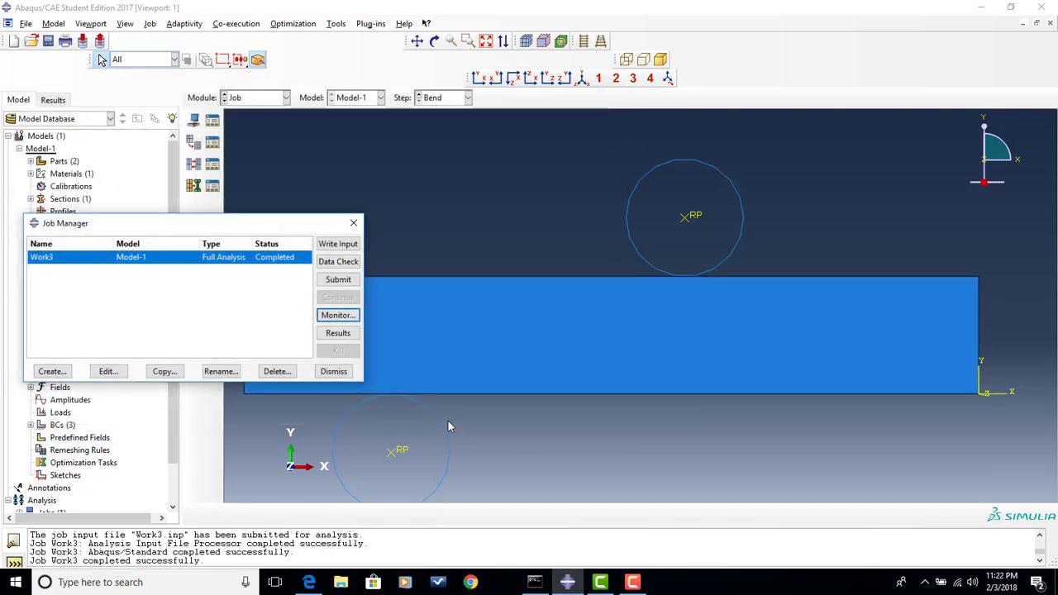
{"action": "left_click", "coordinate": [337, 333]}
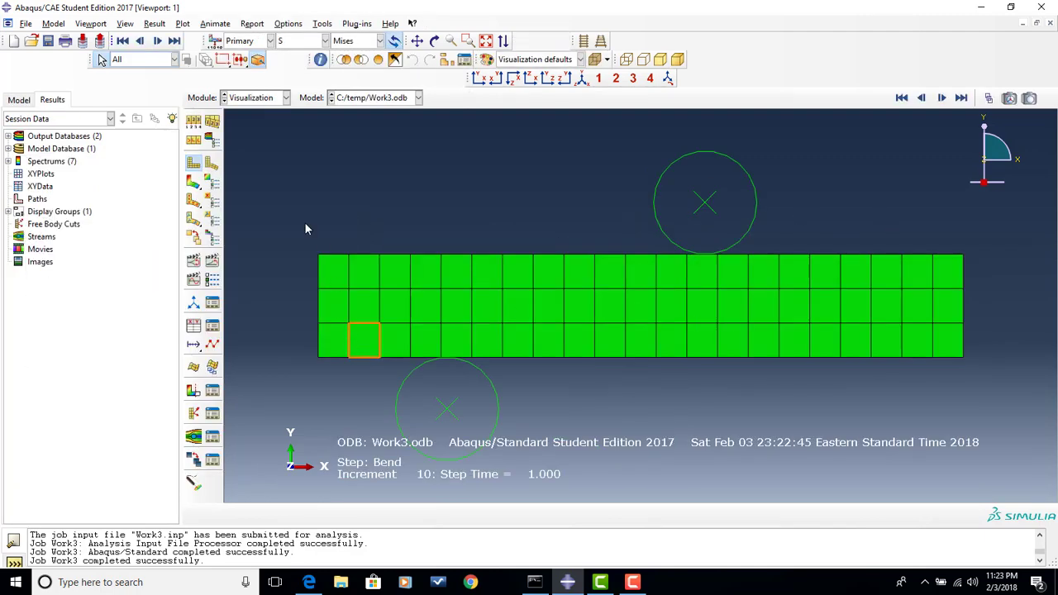
{"action": "left_click", "coordinate": [211, 164]}
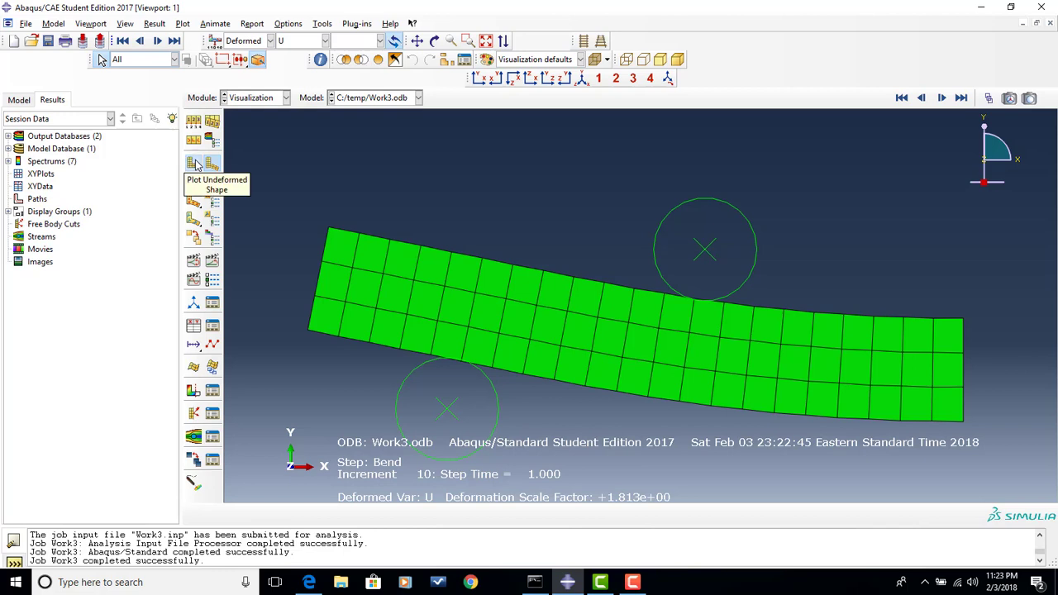
{"action": "left_click", "coordinate": [196, 164]}
{"action": "left_click", "coordinate": [211, 164]}
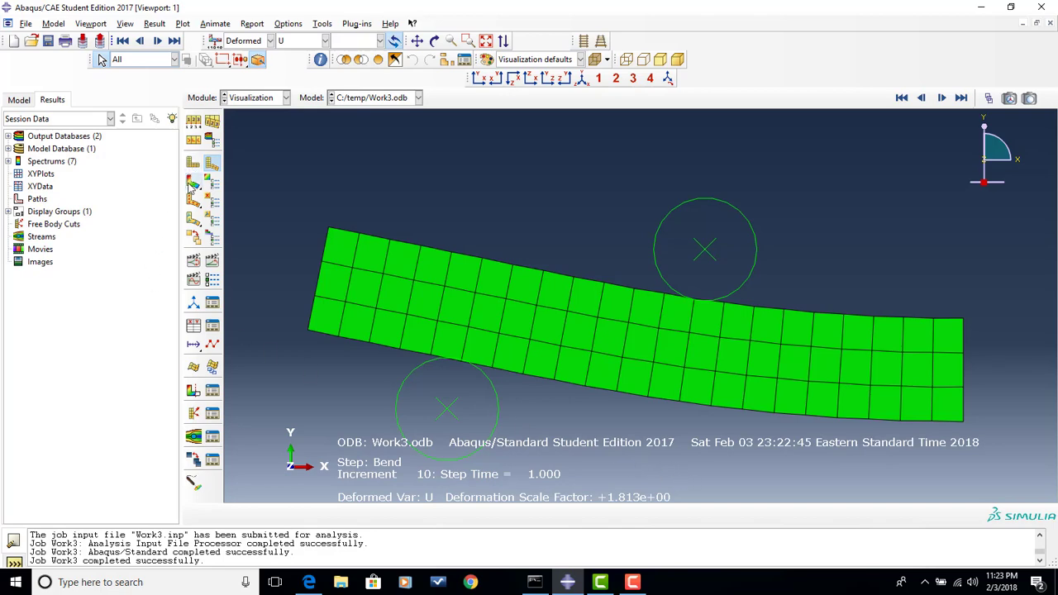
{"action": "left_click", "coordinate": [310, 582]}
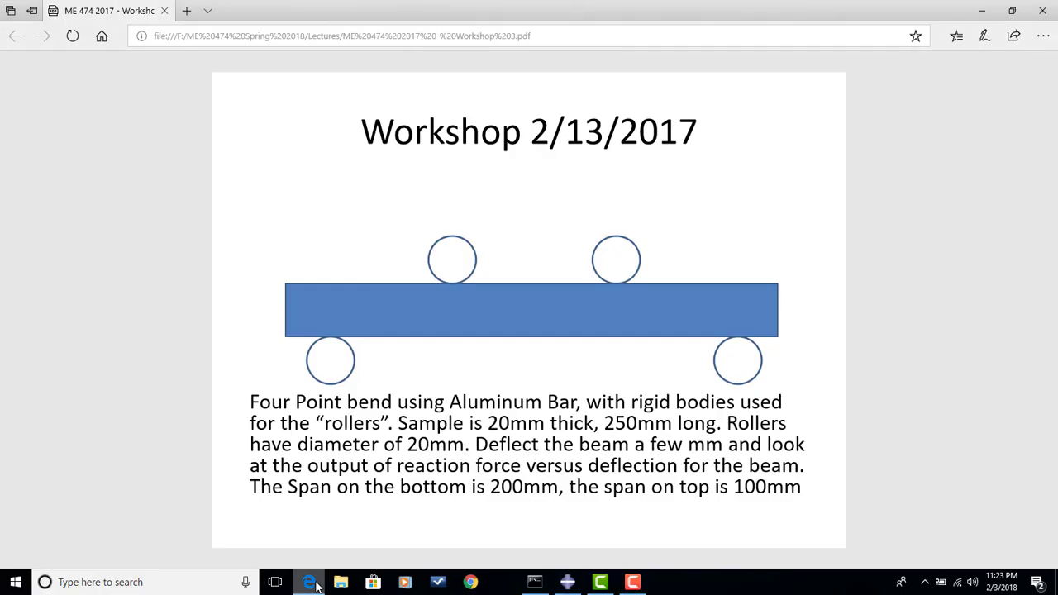
{"action": "left_click", "coordinate": [311, 582]}
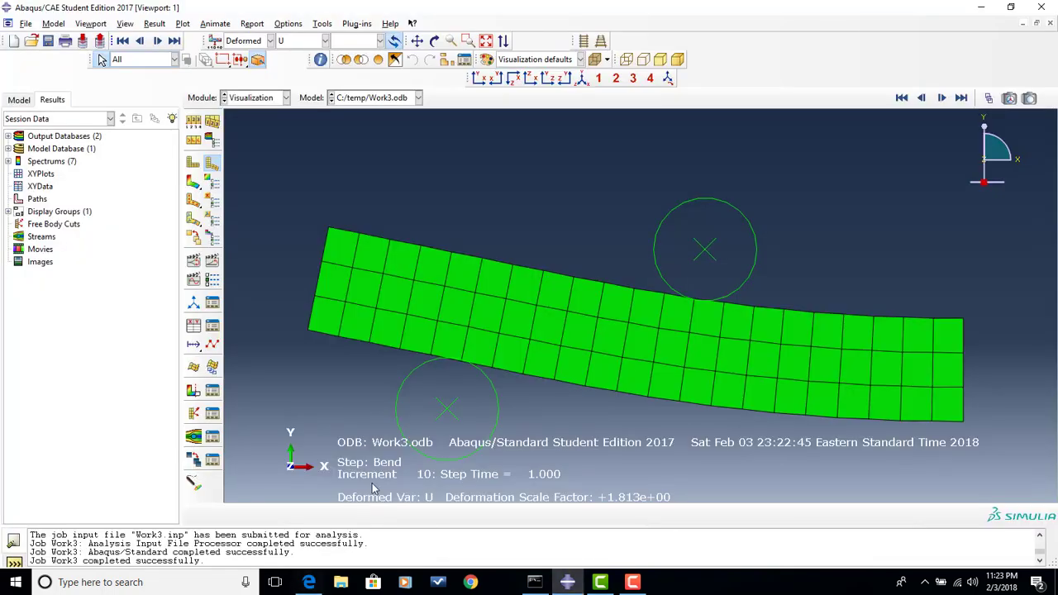
- Plot contours on the deformed shape with displacement U magnitude as the primary variable
{"action": "left_click", "coordinate": [193, 184]}
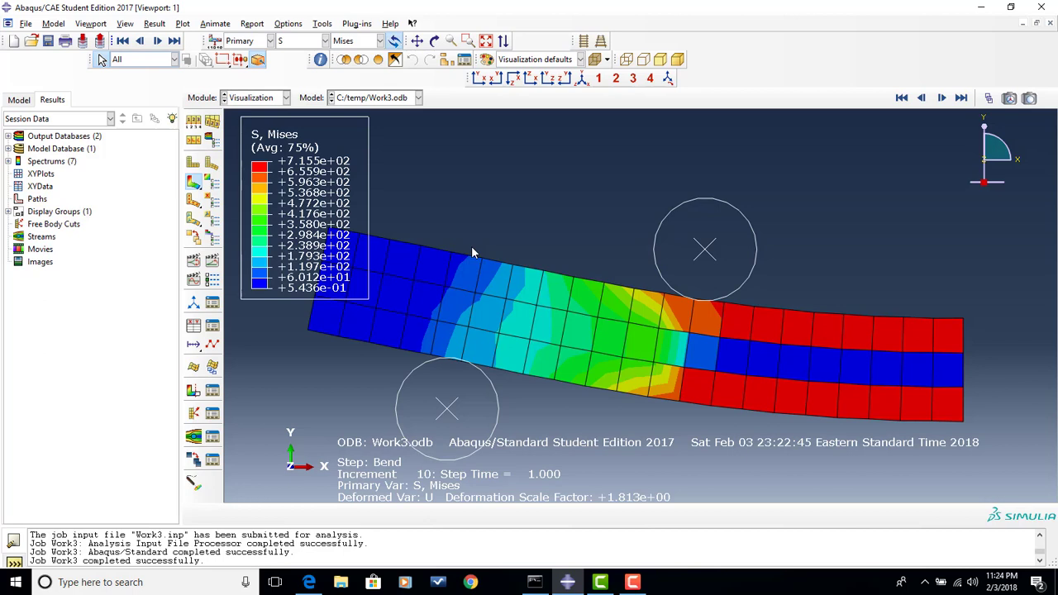
{"action": "left_click", "coordinate": [303, 42]}
{"action": "left_click", "coordinate": [300, 157]}
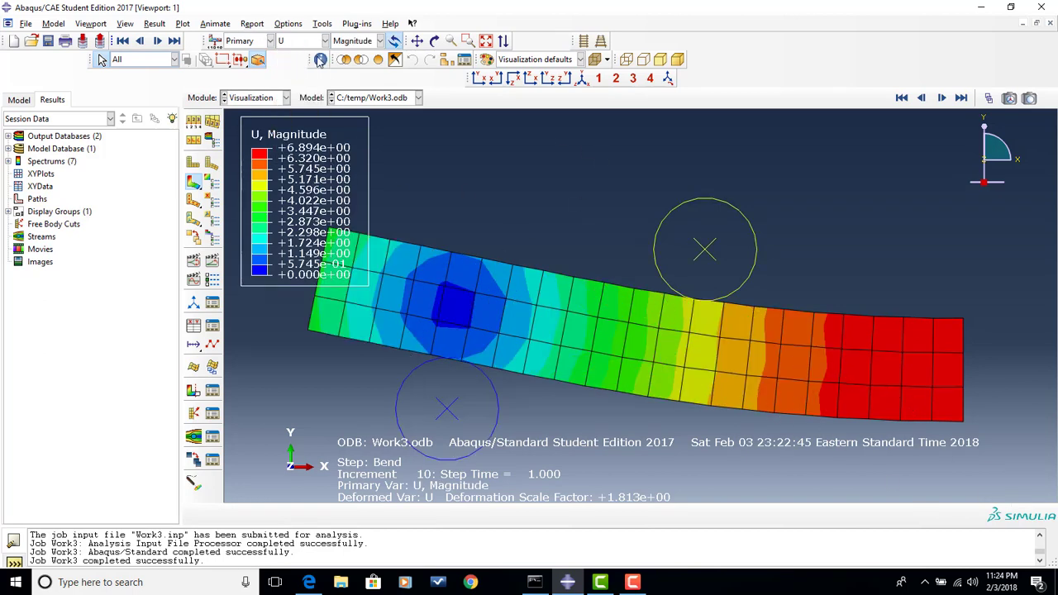
{"action": "left_click", "coordinate": [307, 43]}
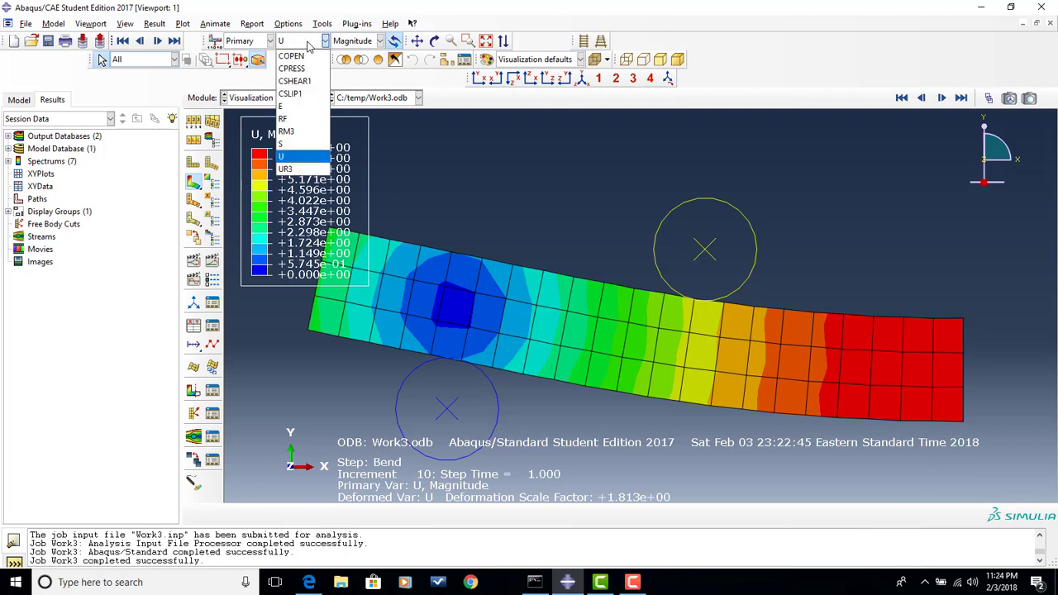
{"action": "left_click", "coordinate": [298, 157]}
- View the U1 displacement component, and set the contour plot to the vertical component U2
{"action": "left_click", "coordinate": [355, 41]}
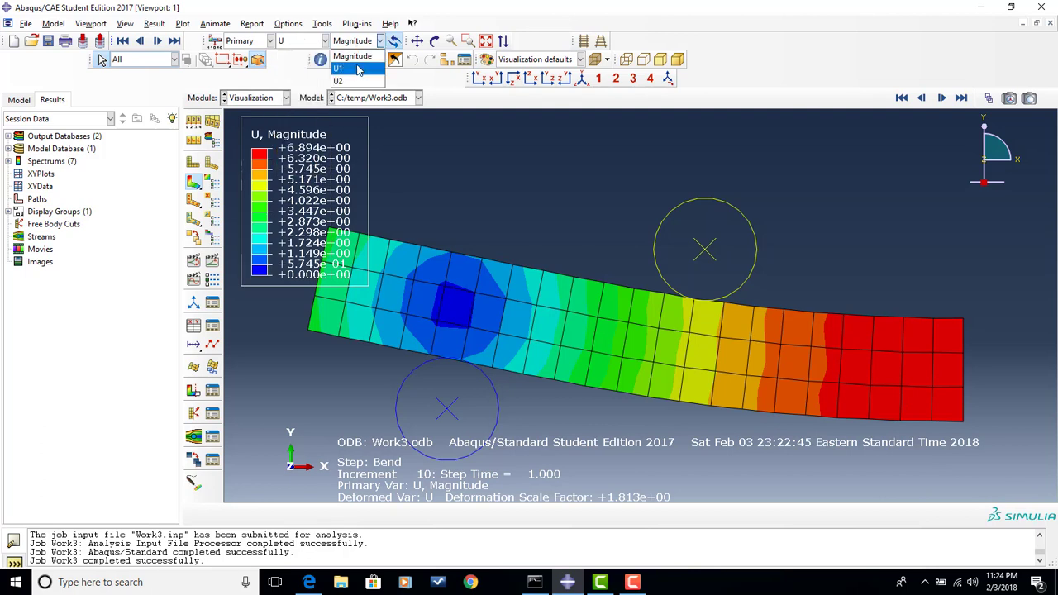
{"action": "left_click", "coordinate": [358, 66]}
{"action": "left_click", "coordinate": [381, 41]}
{"action": "left_click", "coordinate": [367, 81]}
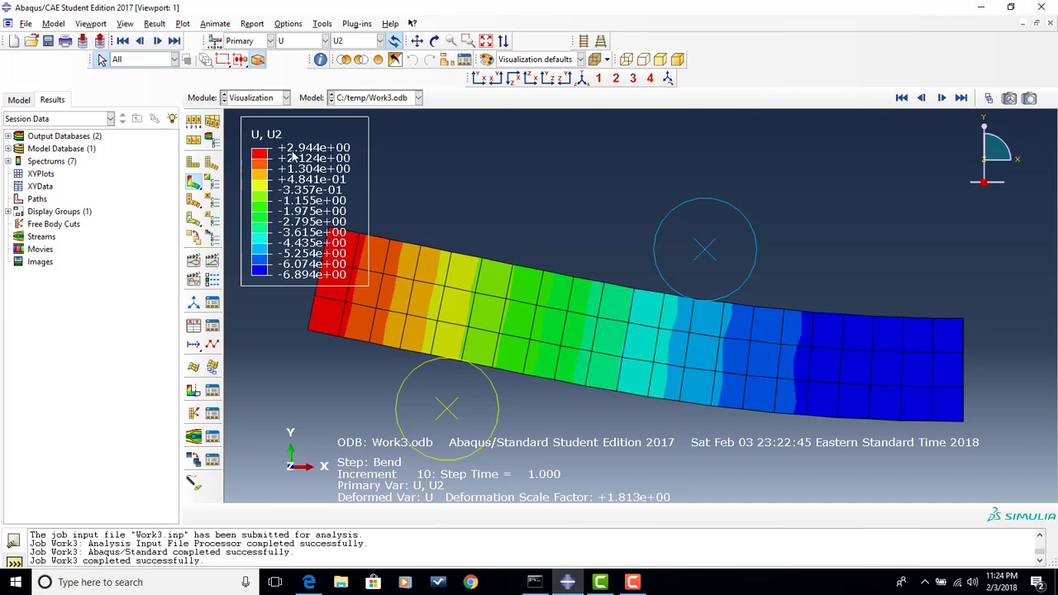
- Slow the looping animation's frame rate to about a third of its range and run the scale factor animation
{"action": "left_click", "coordinate": [213, 279]}
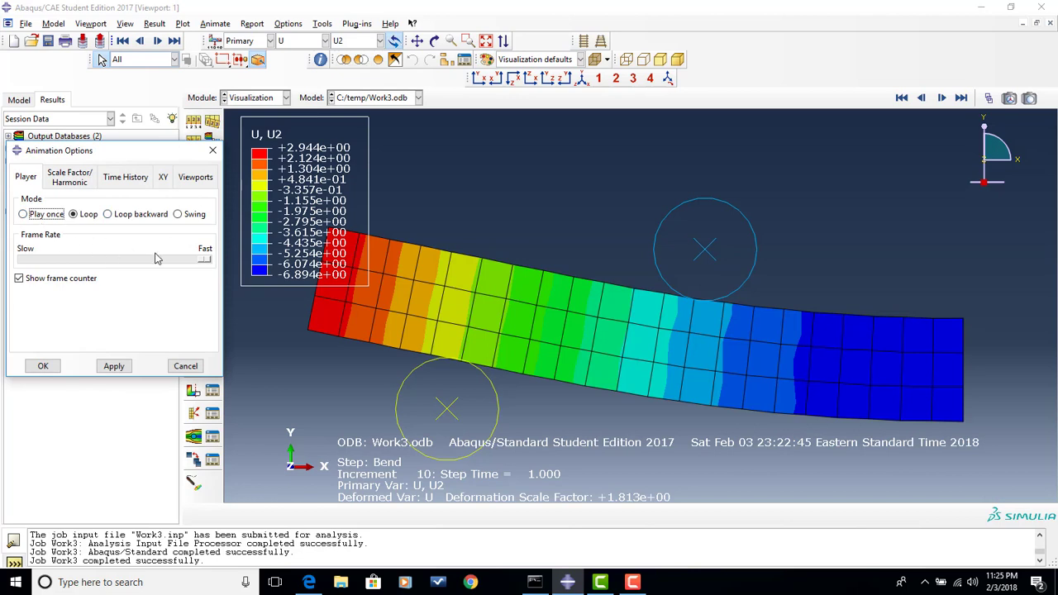
{"action": "left_click_drag", "start_coordinate": [198, 261], "coordinate": [82, 264]}
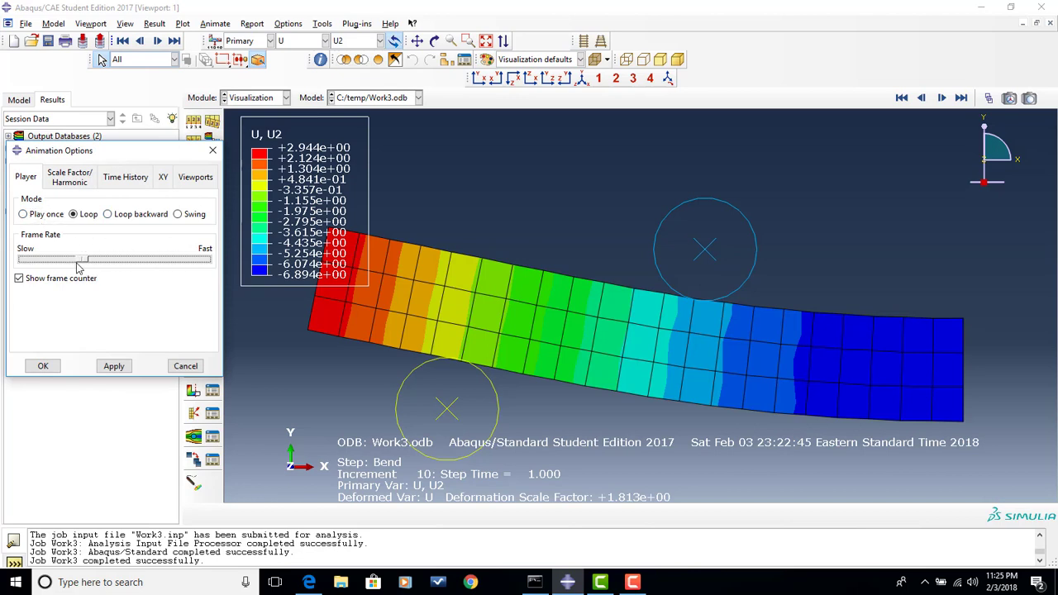
{"action": "left_click", "coordinate": [43, 368]}
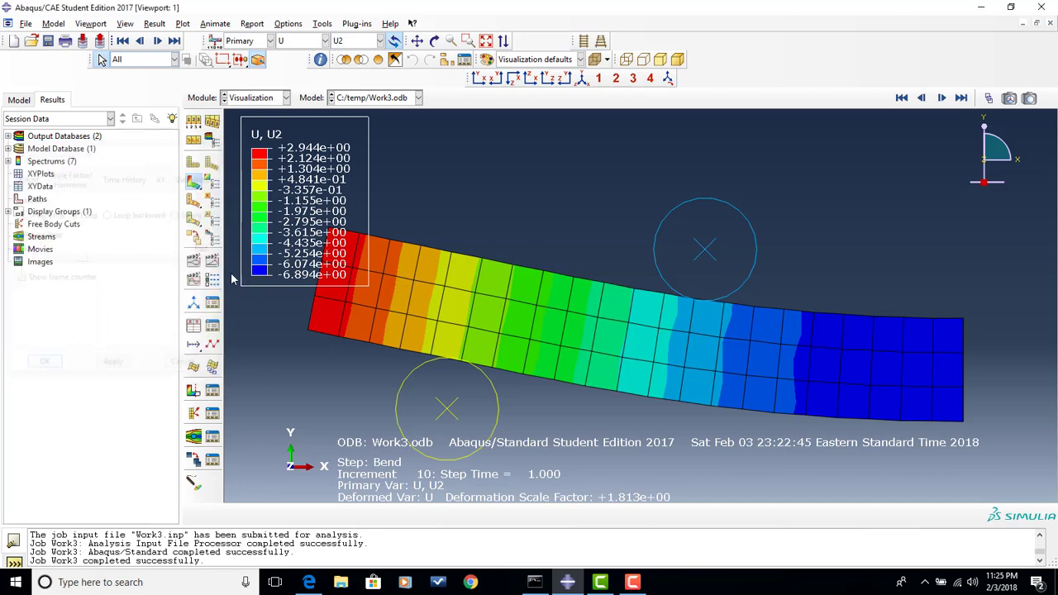
{"action": "left_click", "coordinate": [194, 261]}
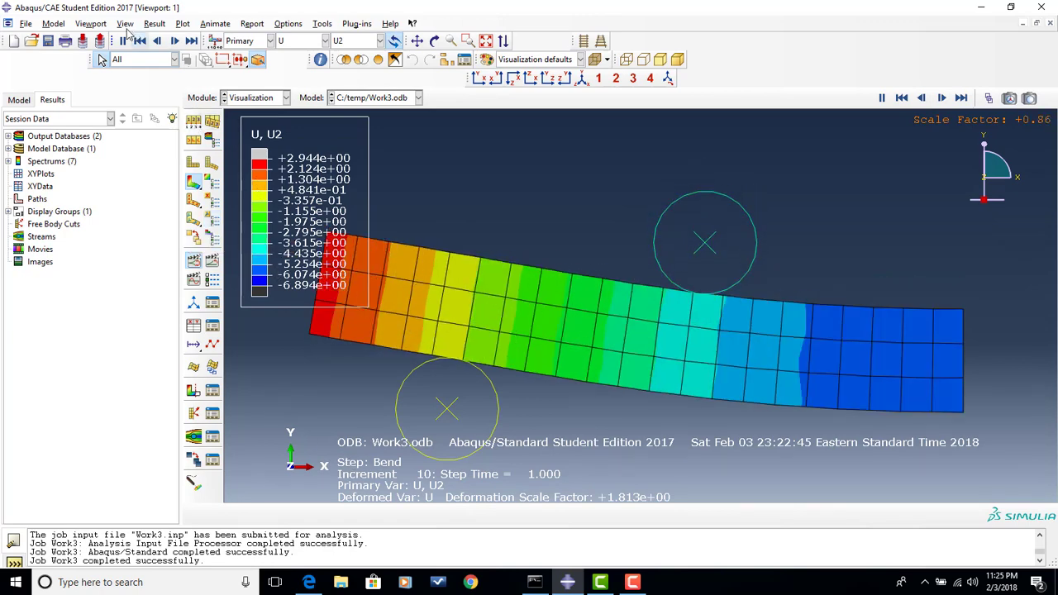
- Mirror the displayed results about the YZ plane in the ODB display options and fit the full four-roller model in the viewport
{"action": "left_click", "coordinate": [124, 23]}
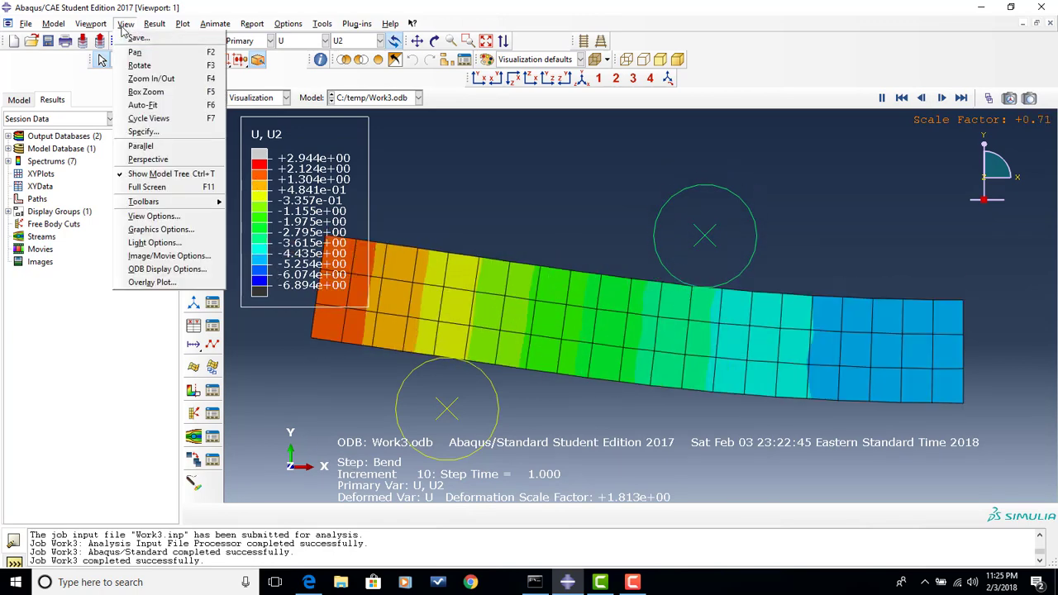
{"action": "left_click", "coordinate": [132, 25]}
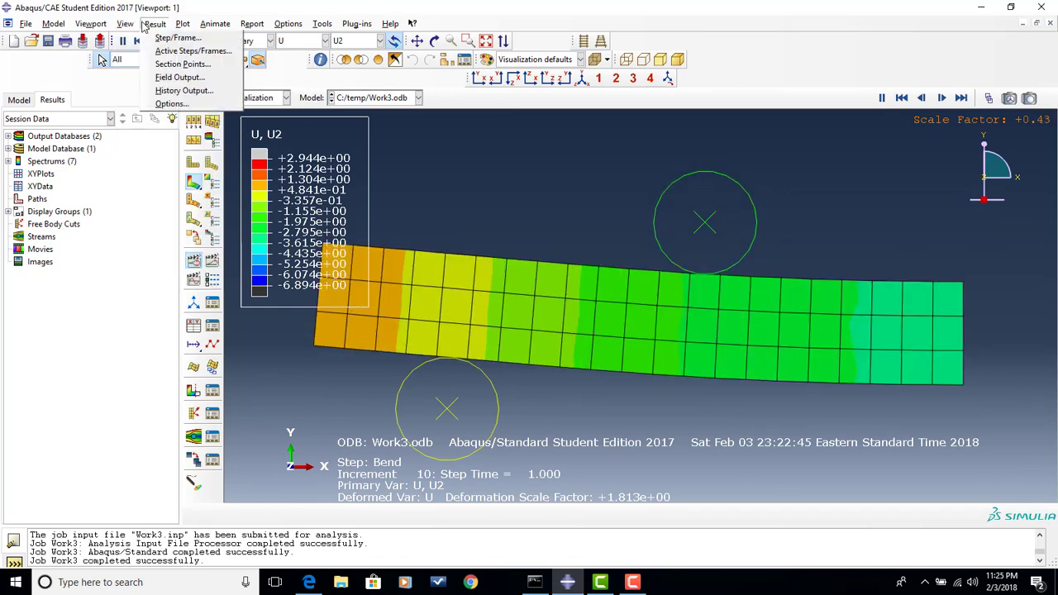
{"action": "left_click", "coordinate": [137, 27]}
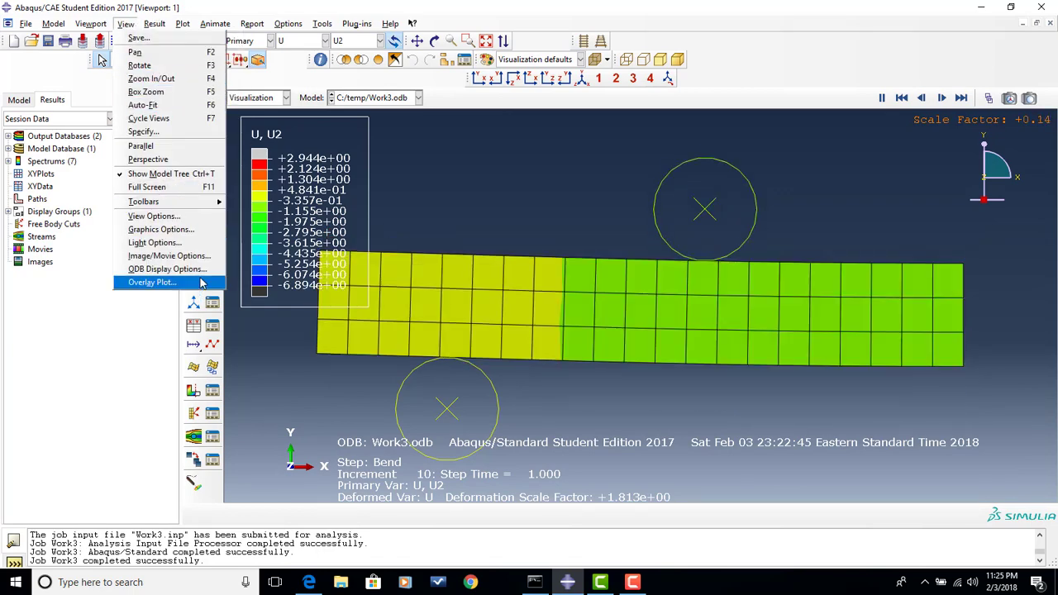
{"action": "left_click", "coordinate": [199, 271]}
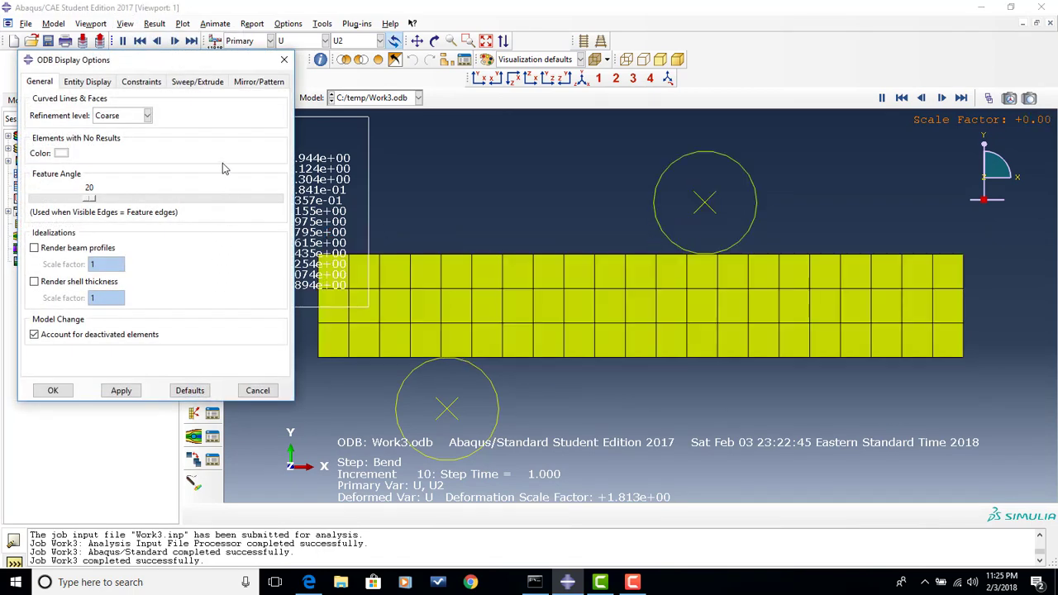
{"action": "left_click", "coordinate": [258, 82]}
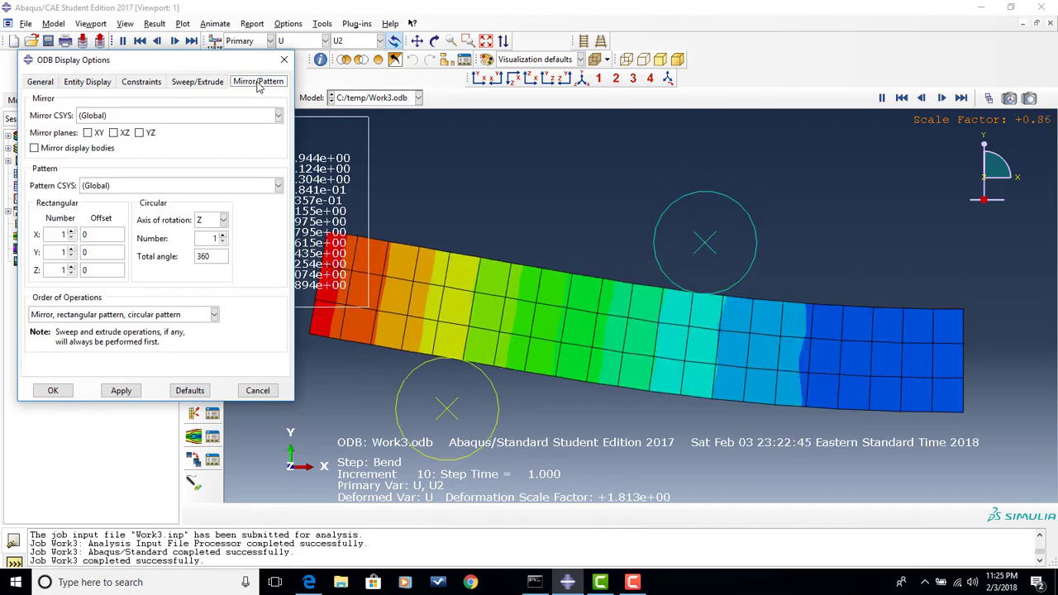
{"action": "left_click", "coordinate": [139, 133]}
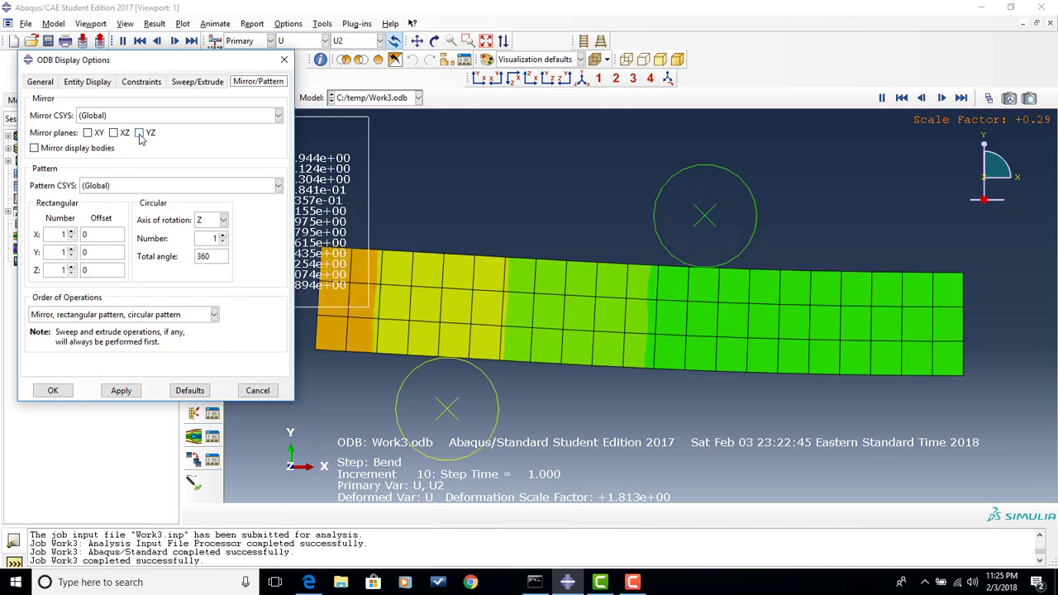
{"action": "left_click", "coordinate": [122, 390]}
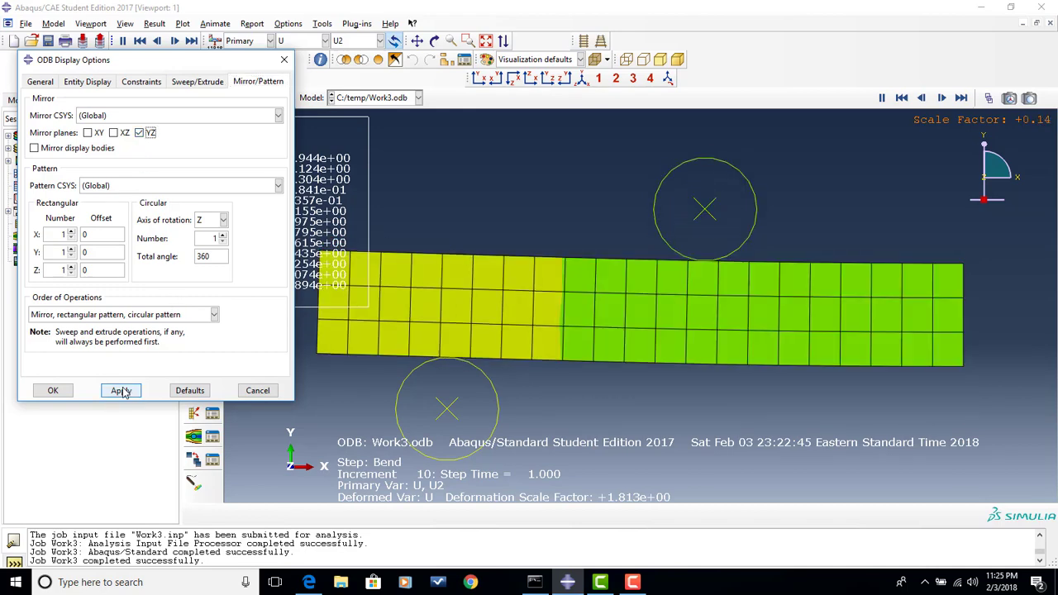
{"action": "left_click", "coordinate": [52, 391]}
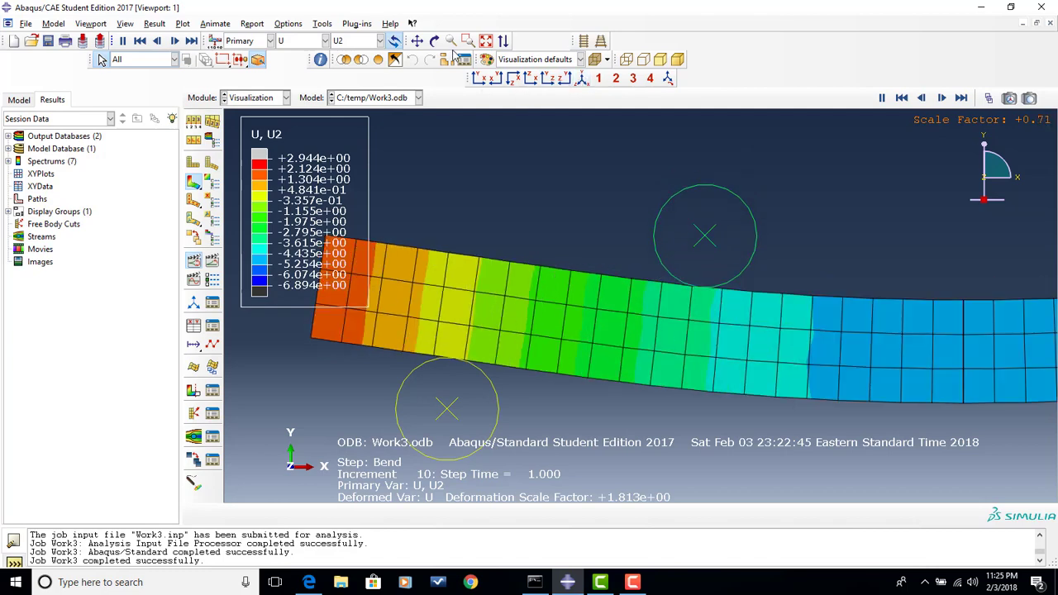
{"action": "left_click", "coordinate": [485, 41]}
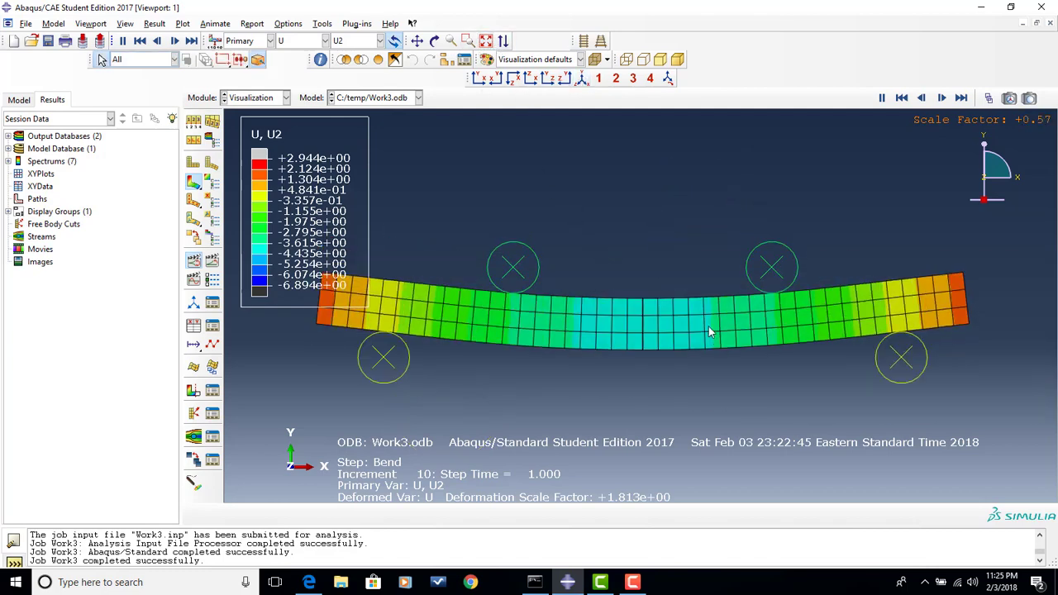